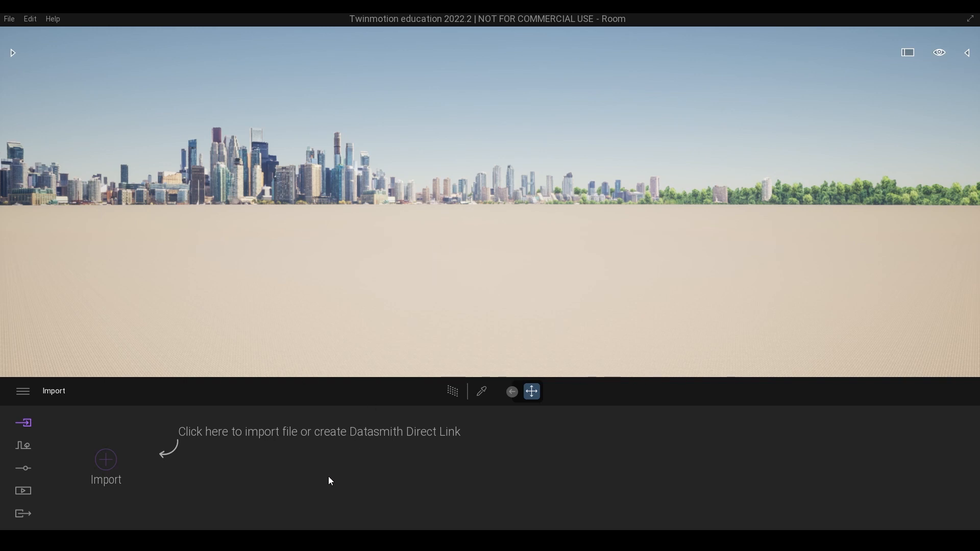
# Look through the Blender, FBX, Material, Render and Twinmotion subfolders of the Asset folder in File Explorer, and minimise its window.
pyautogui.moveTo(263, 540)
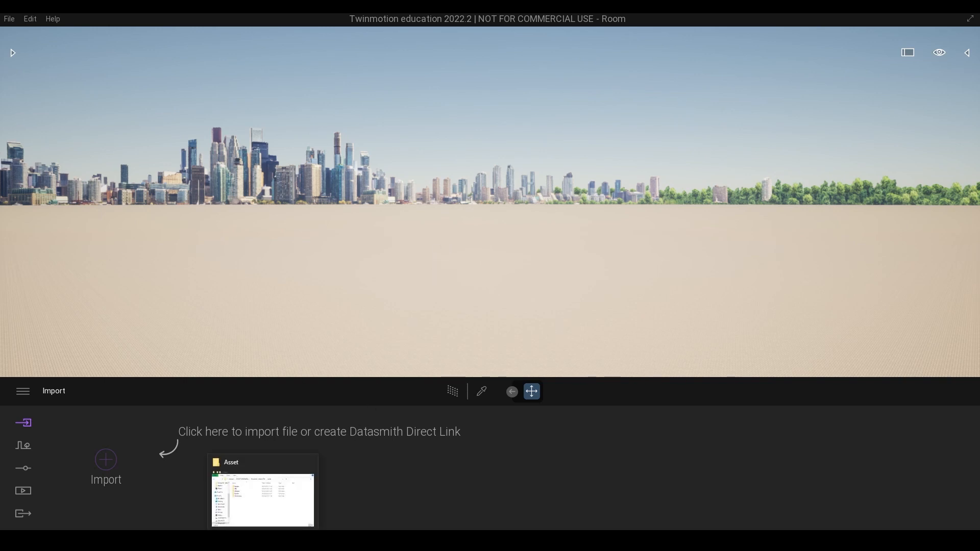
pyautogui.click(273, 497)
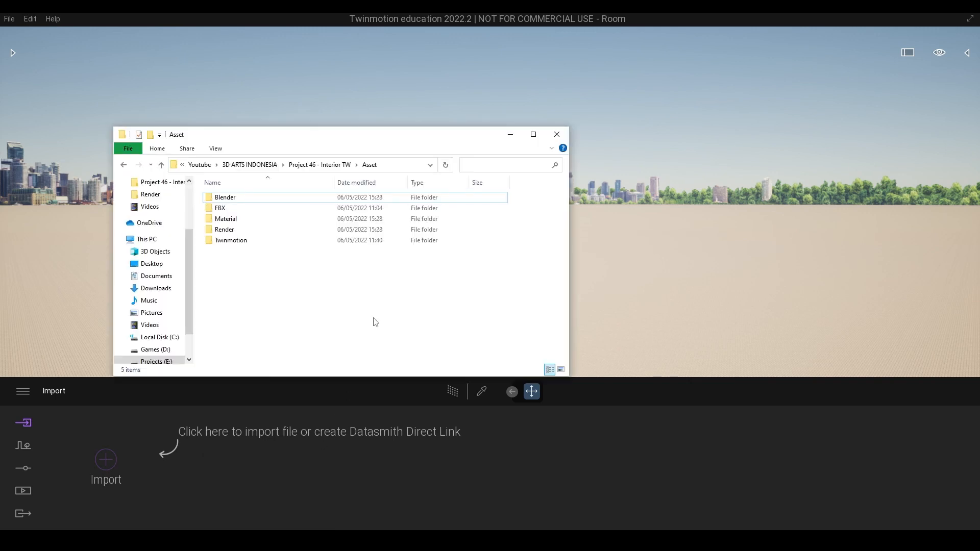
pyautogui.moveTo(306, 139); pyautogui.dragTo(398, 100)
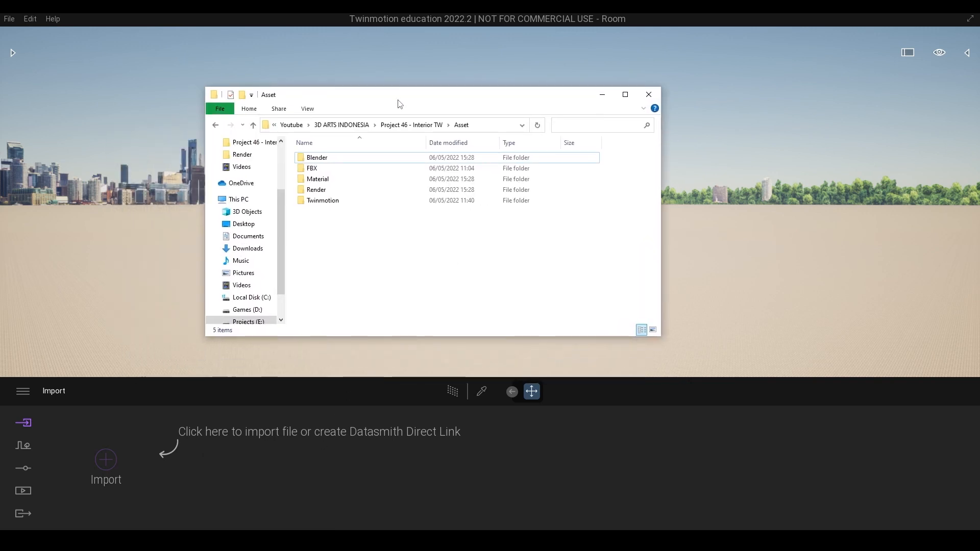
pyautogui.doubleClick(316, 160)
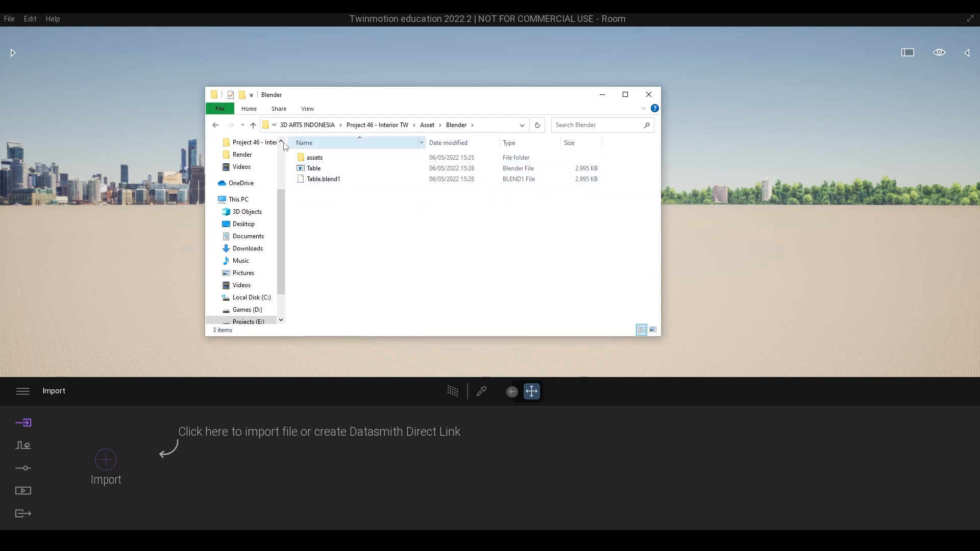
pyautogui.click(217, 125)
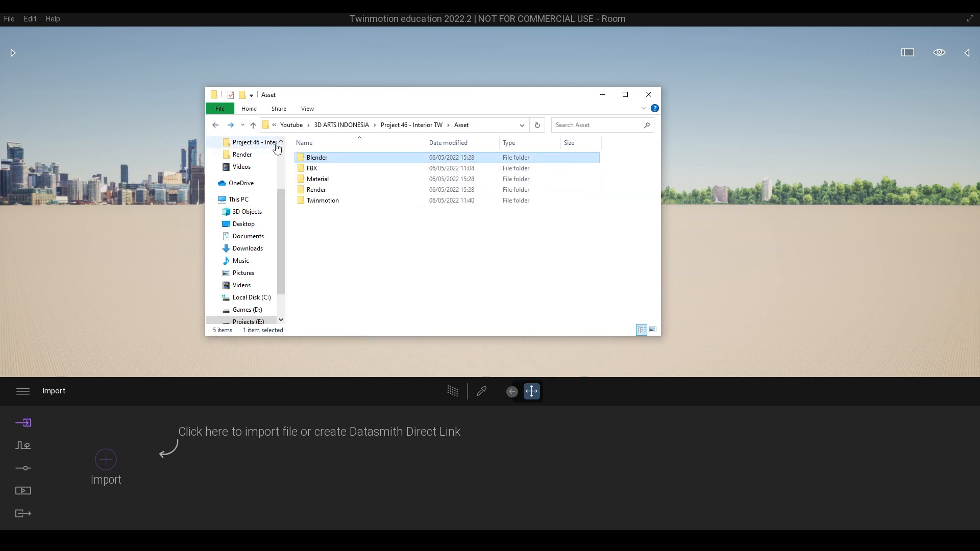
pyautogui.doubleClick(320, 170)
pyautogui.click(322, 169)
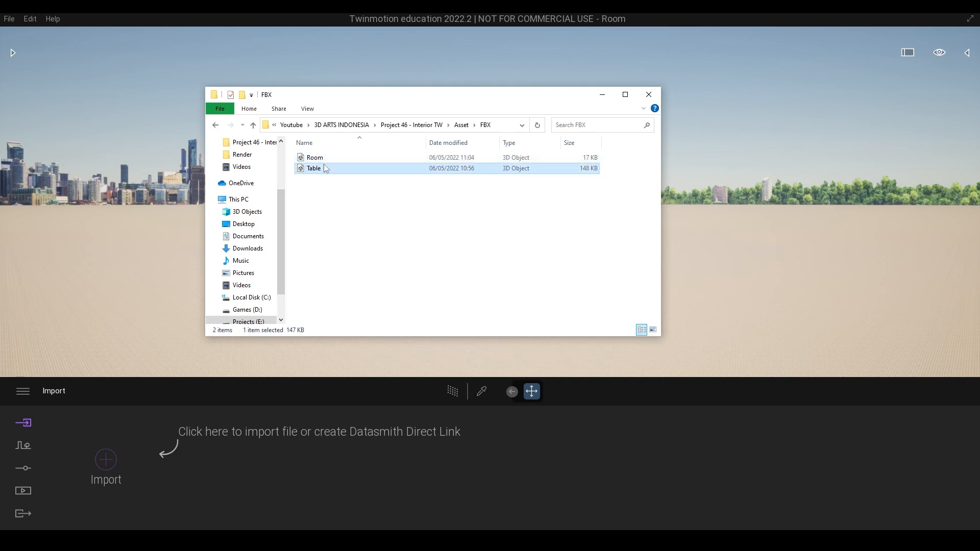
pyautogui.click(215, 125)
pyautogui.doubleClick(323, 179)
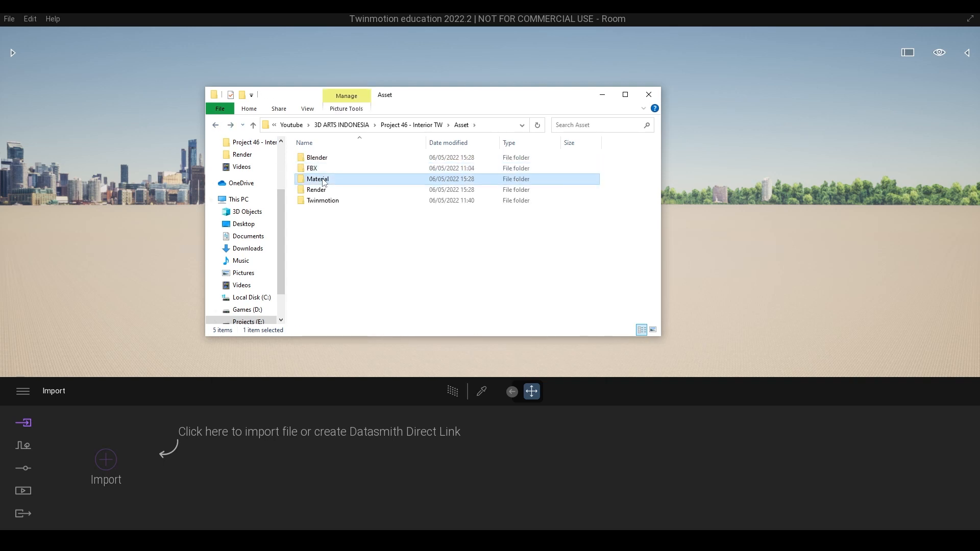
pyautogui.click(217, 127)
pyautogui.doubleClick(317, 190)
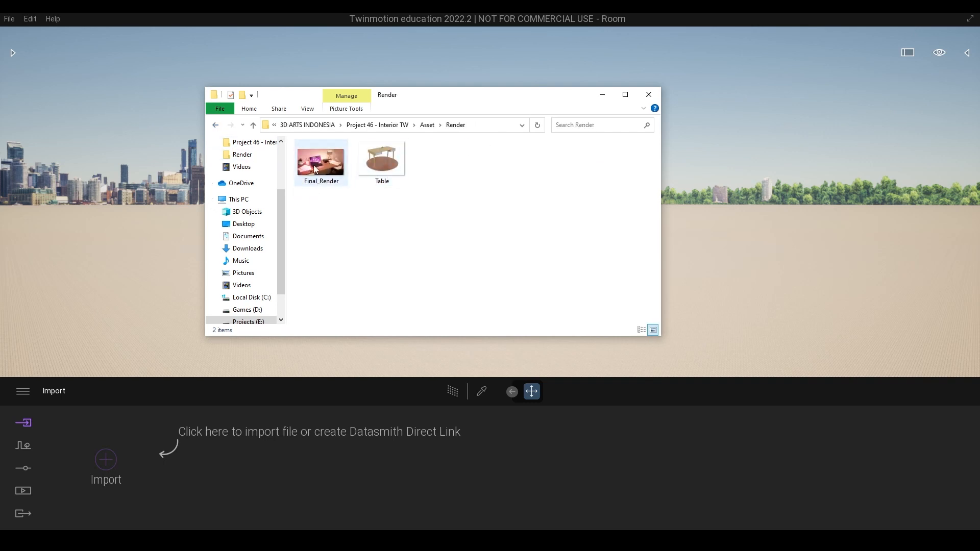
pyautogui.click(216, 126)
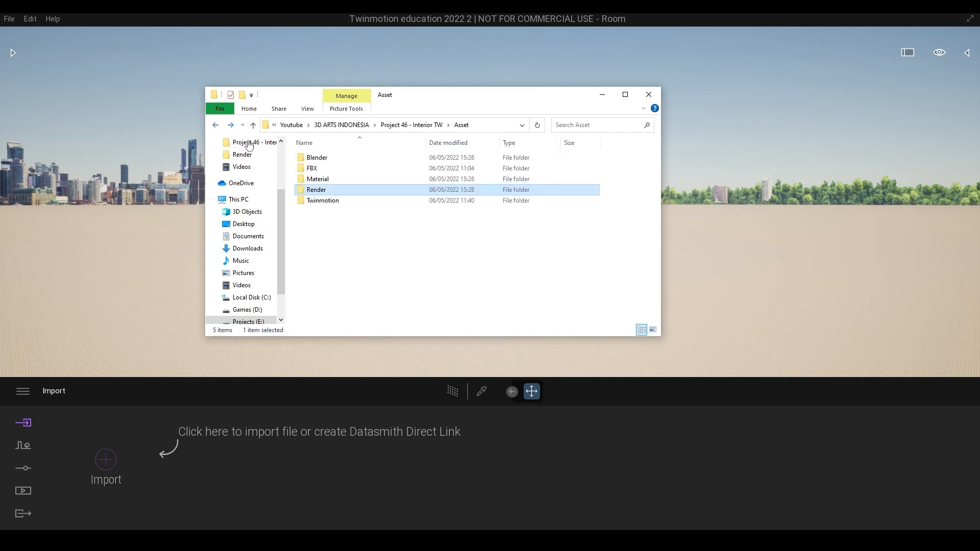
pyautogui.doubleClick(322, 202)
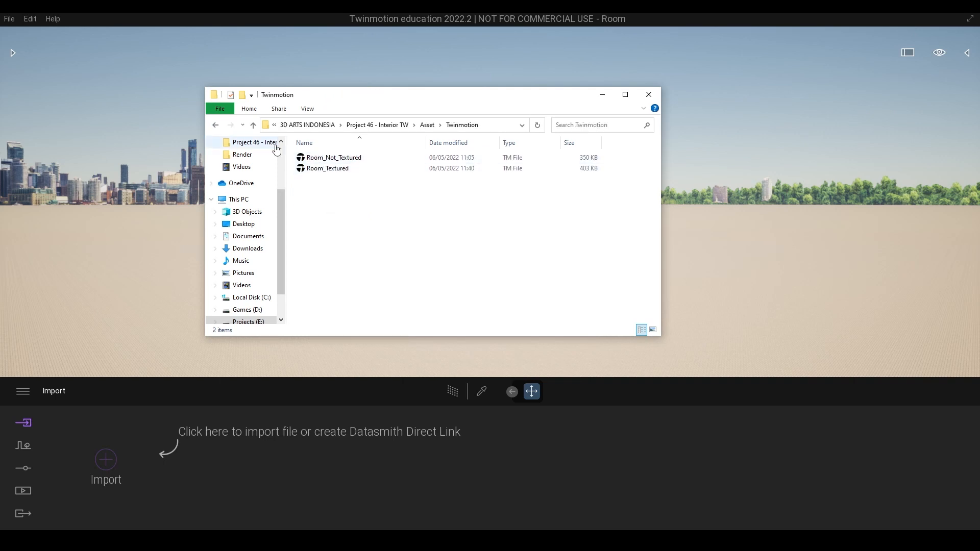
pyautogui.click(216, 125)
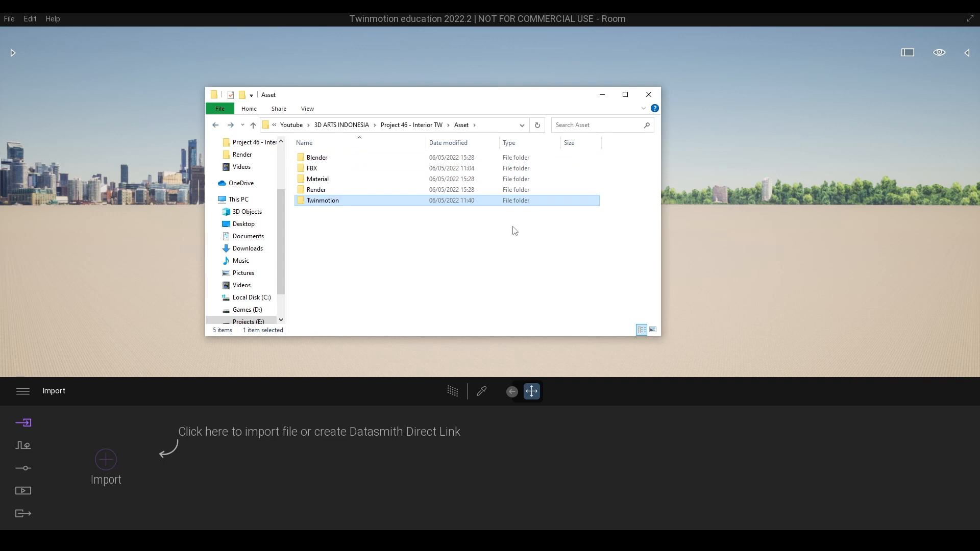
pyautogui.click(602, 97)
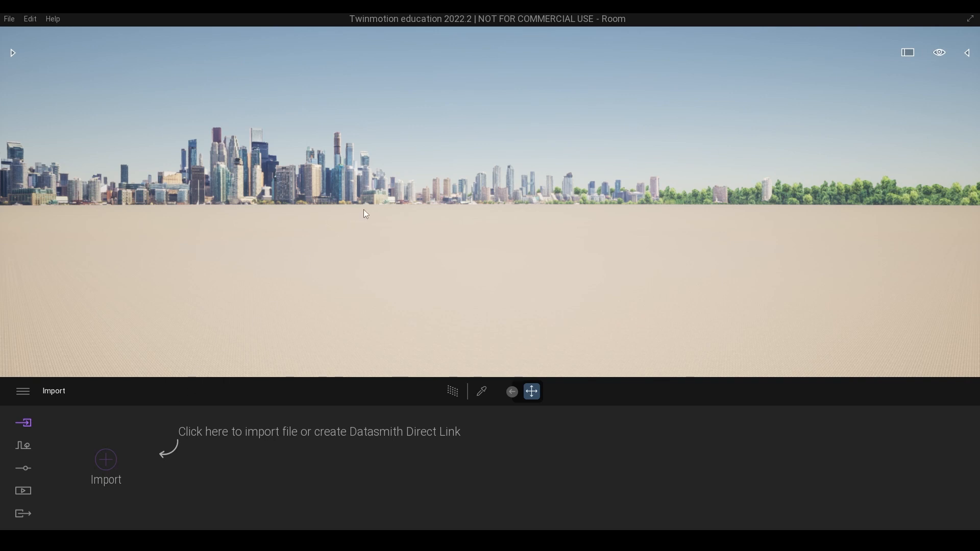
# Start a geometry import and choose both the Room and Table files from the Asset project's FBX folder.
pyautogui.moveTo(501, 169); pyautogui.dragTo(462, 194, button='right')
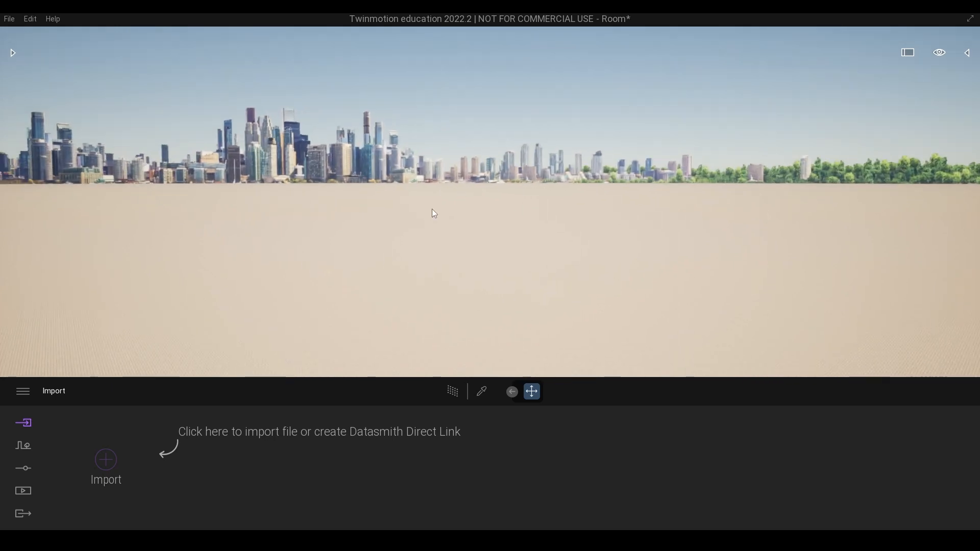
pyautogui.click(109, 461)
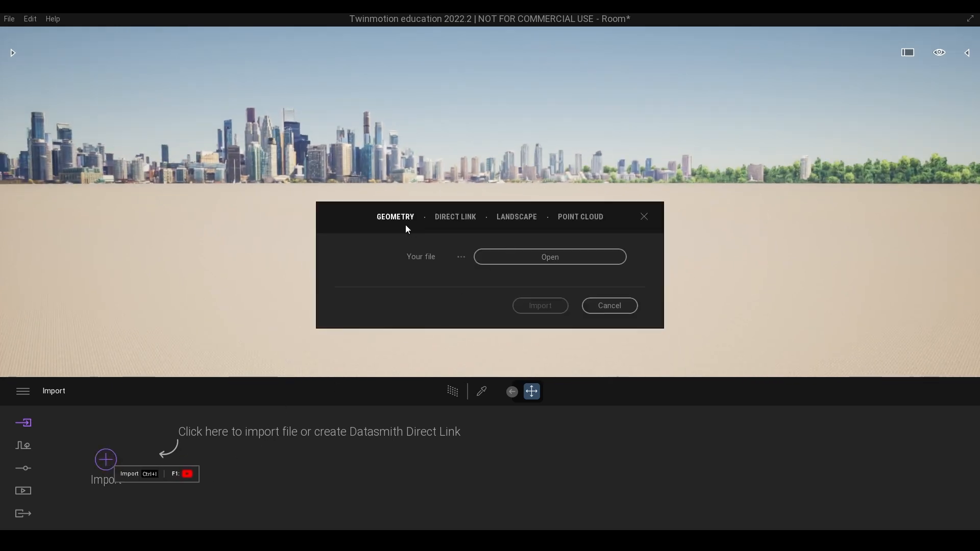
pyautogui.click(541, 258)
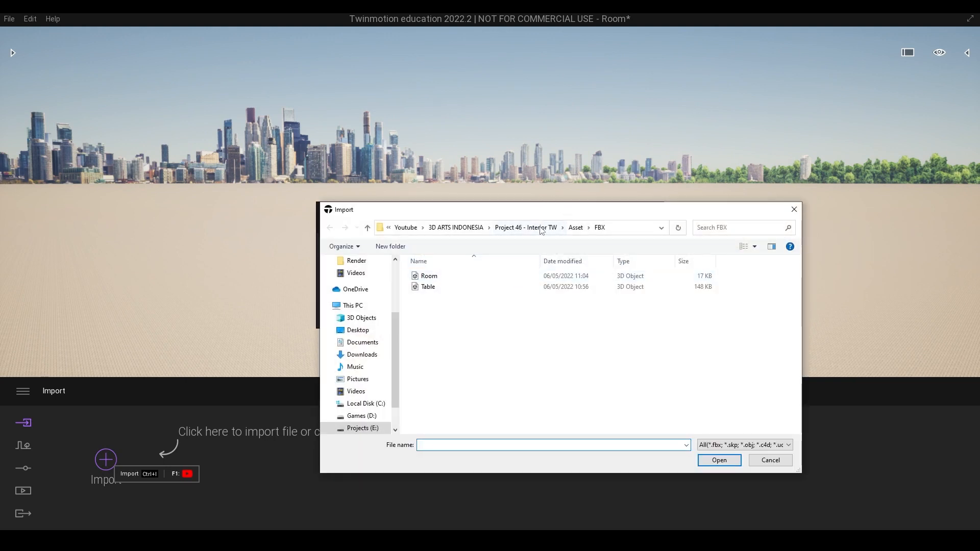
pyautogui.click(575, 227)
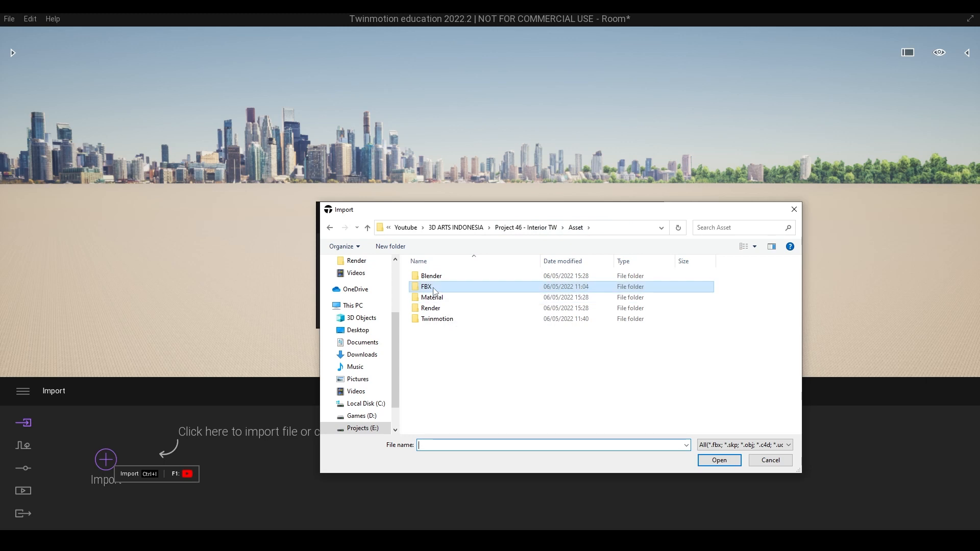
pyautogui.doubleClick(435, 291)
pyautogui.moveTo(424, 319); pyautogui.dragTo(479, 266)
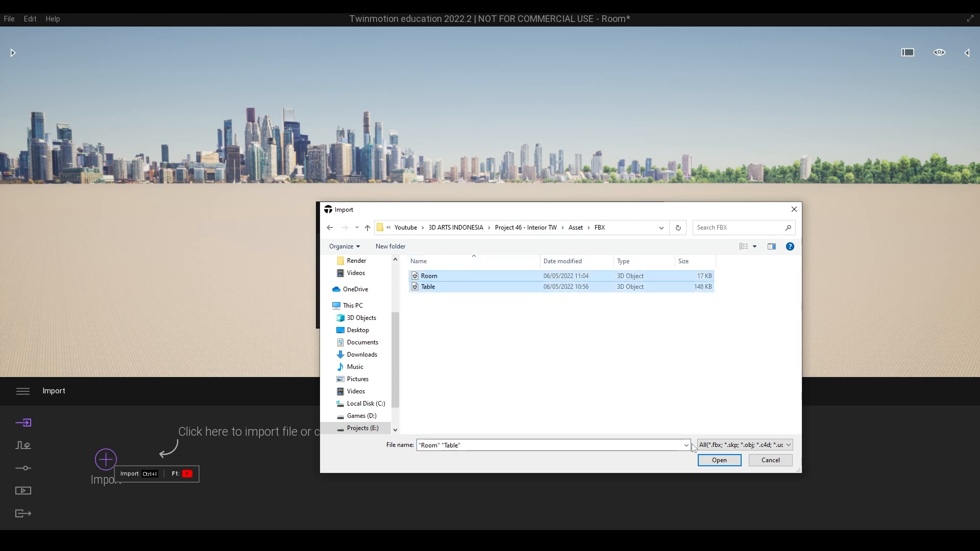
pyautogui.click(719, 461)
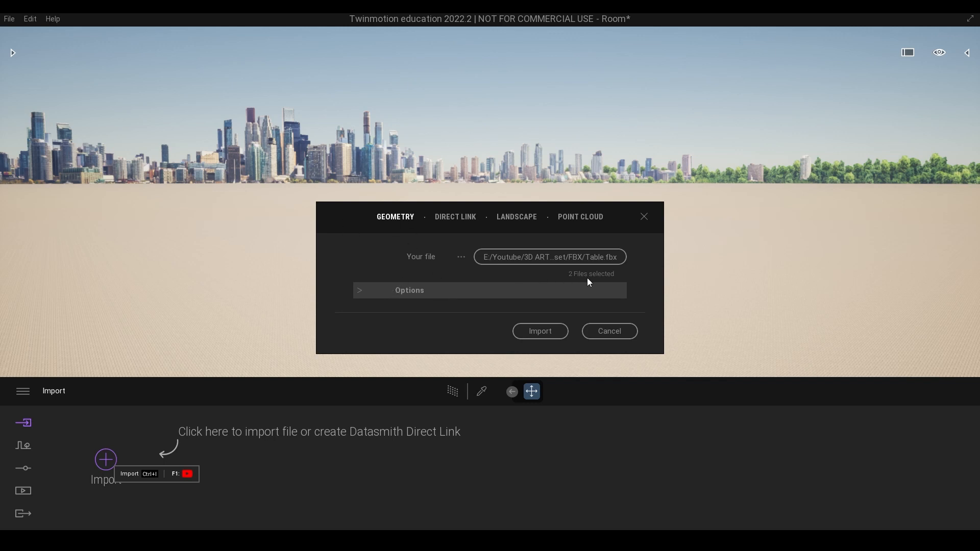
# Import the two chosen FBX files with Collapse set to Keep hierarchy and Max UV precision enabled.
pyautogui.click(360, 292)
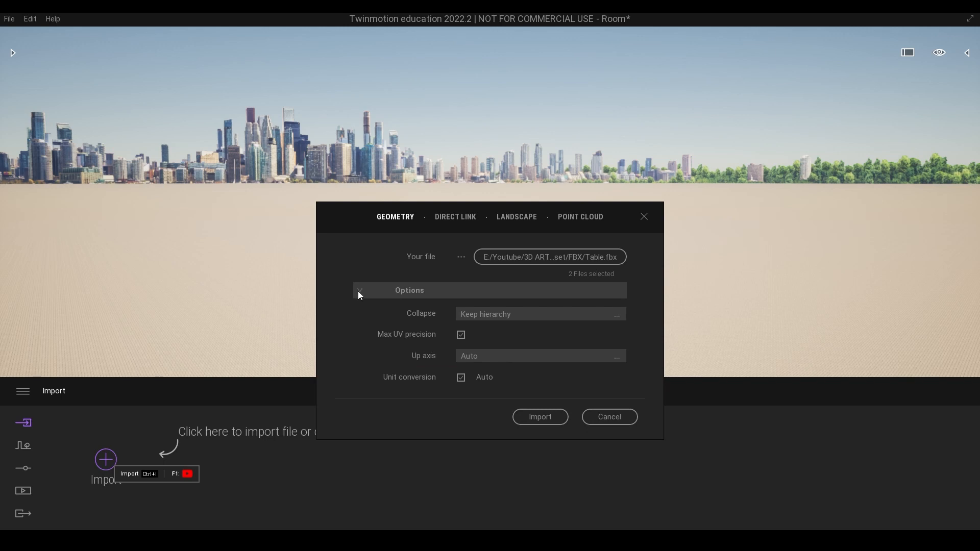
pyautogui.click(483, 316)
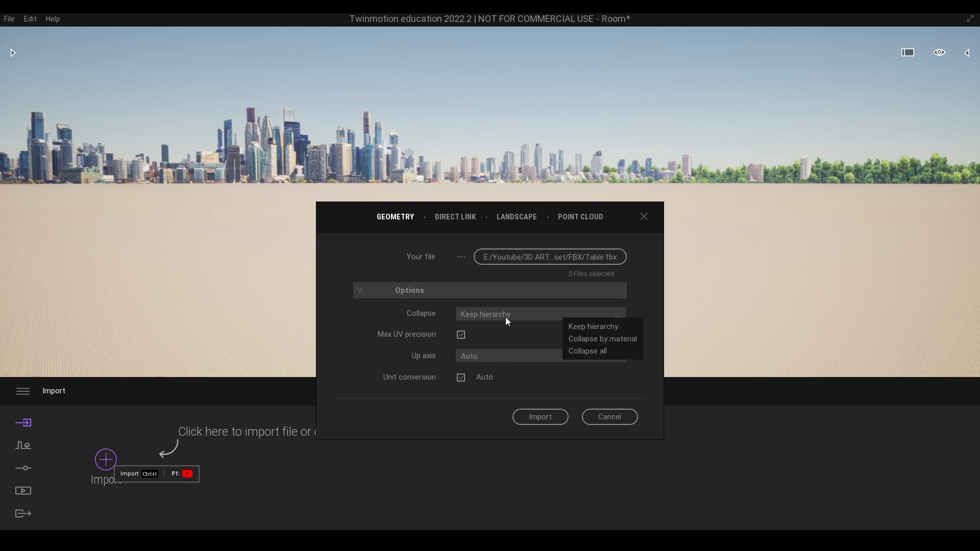
pyautogui.click(599, 330)
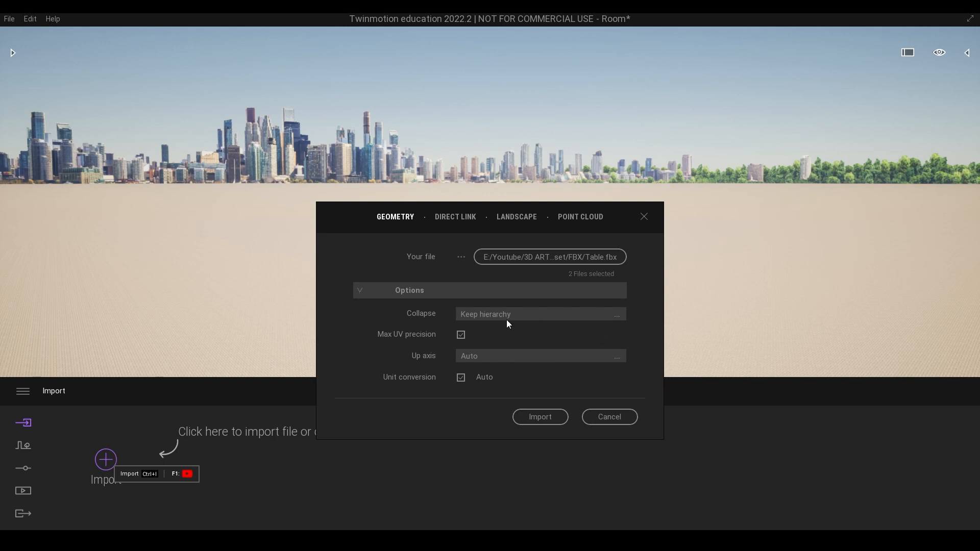
pyautogui.click(461, 336)
pyautogui.click(501, 317)
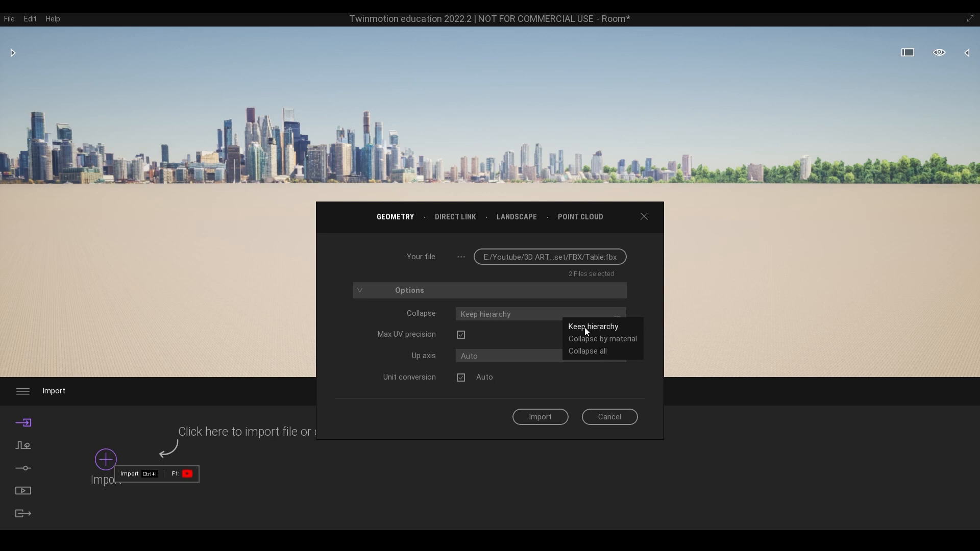
pyautogui.click(606, 329)
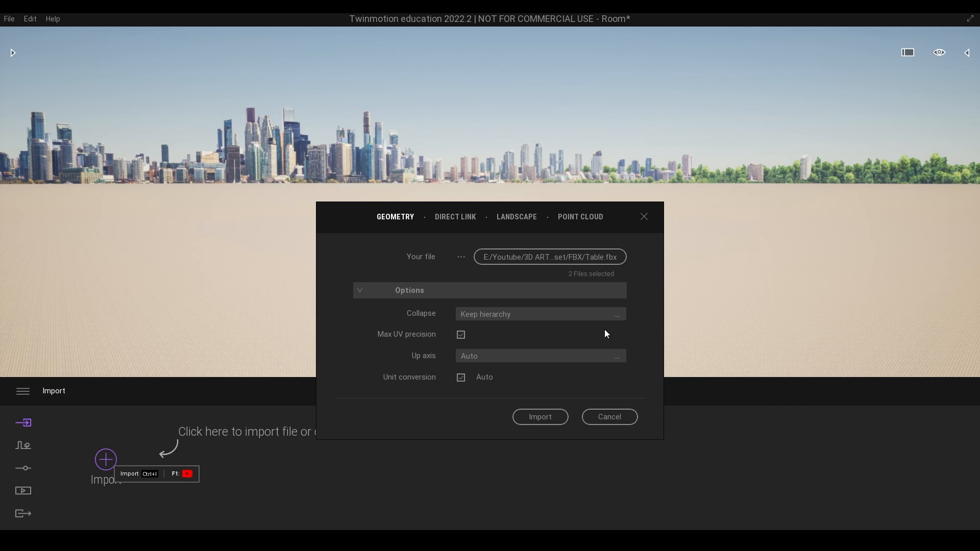
pyautogui.click(538, 419)
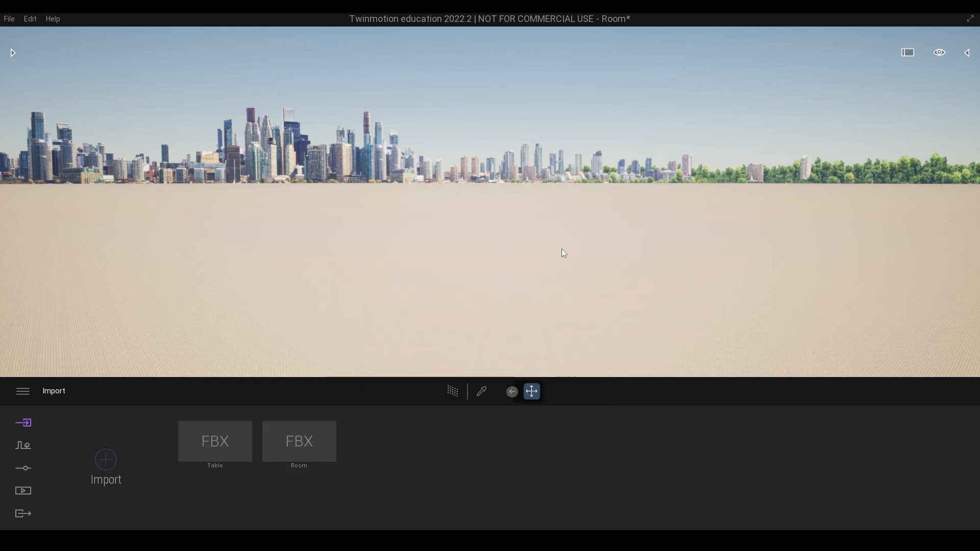
# Delete the default paved ground surface around the imported room, leaving the room and table in place.
pyautogui.moveTo(547, 182); pyautogui.dragTo(578, 179, button='right')
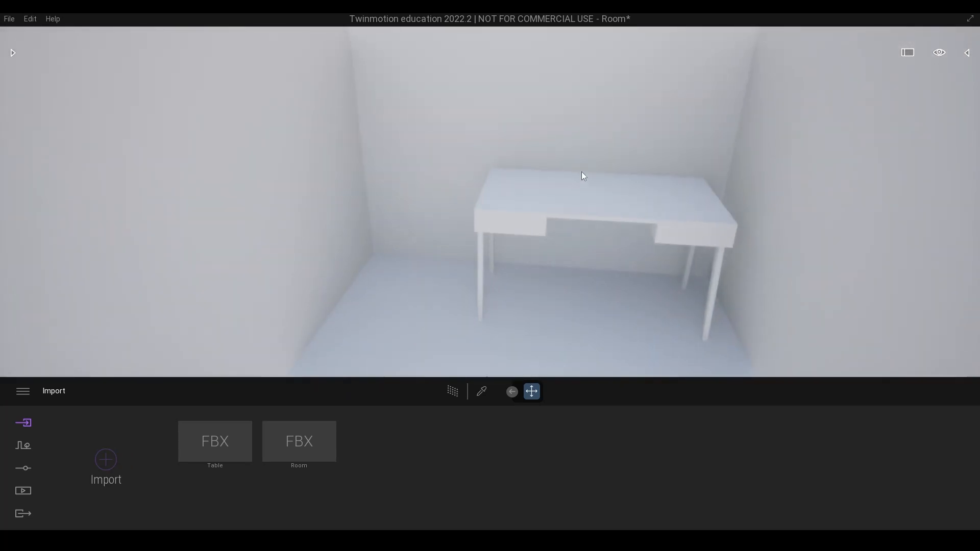
pyautogui.click(501, 225)
pyautogui.moveTo(501, 224); pyautogui.dragTo(436, 204, button='right')
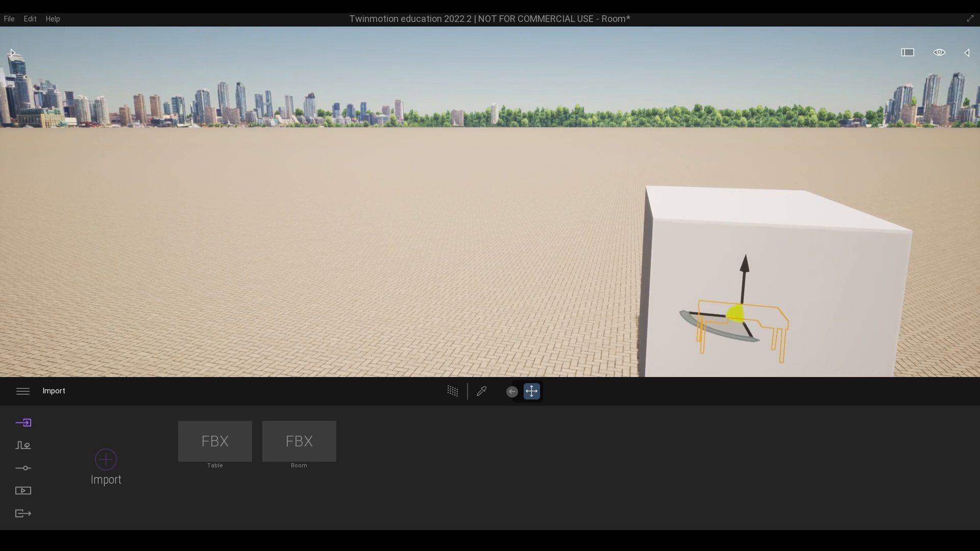
pyautogui.moveTo(513, 185); pyautogui.dragTo(450, 177, button='right')
pyautogui.press('Delete')
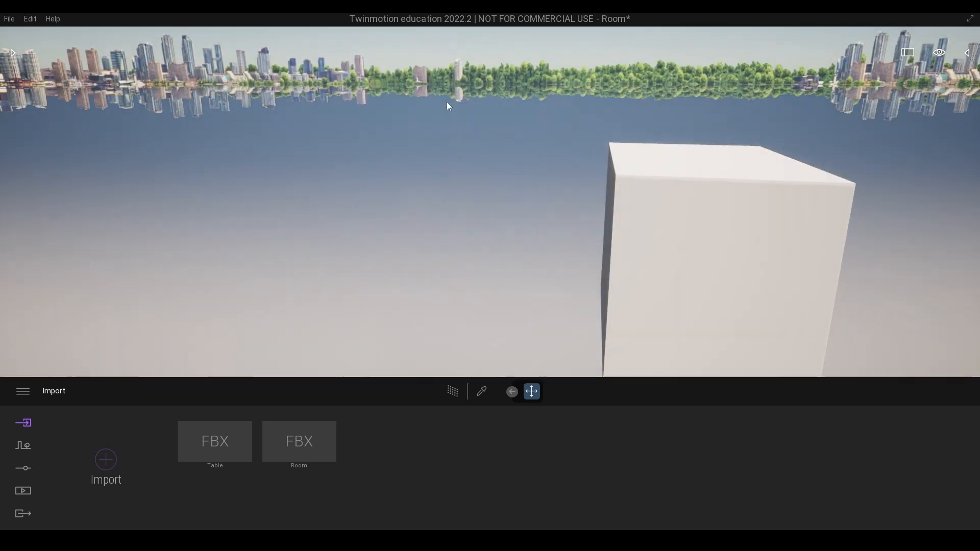
# Set the location's background picture to None to remove the city skyline.
pyautogui.moveTo(309, 114); pyautogui.dragTo(191, 182, button='right')
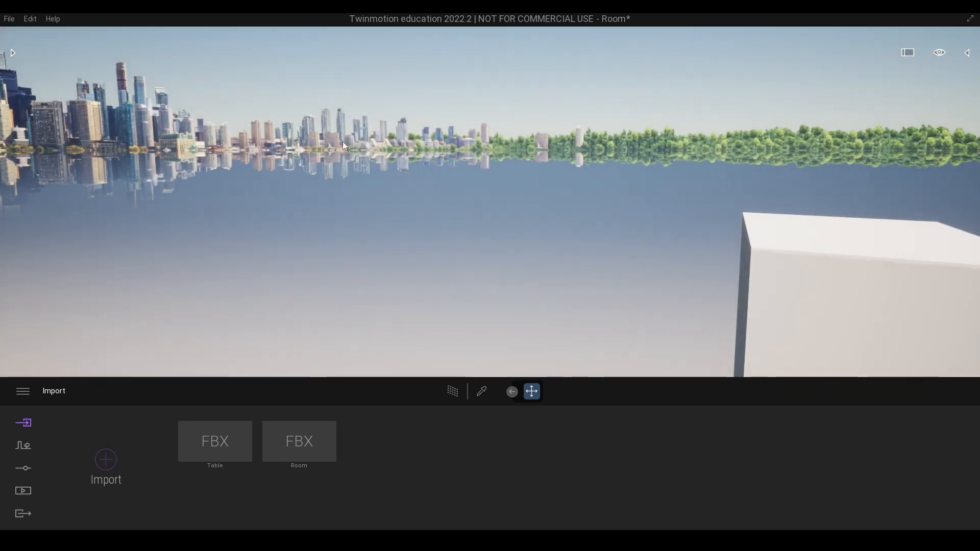
pyautogui.click(24, 470)
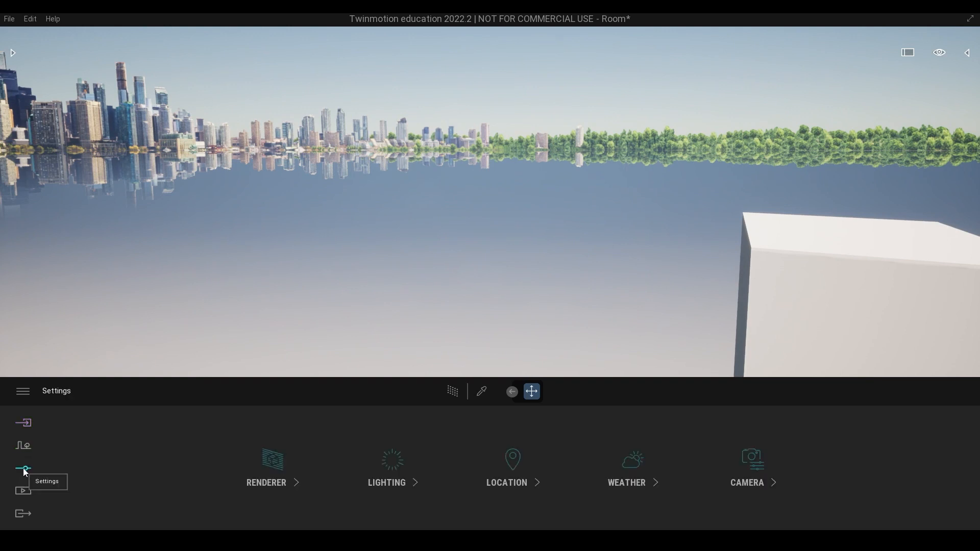
pyautogui.click(515, 495)
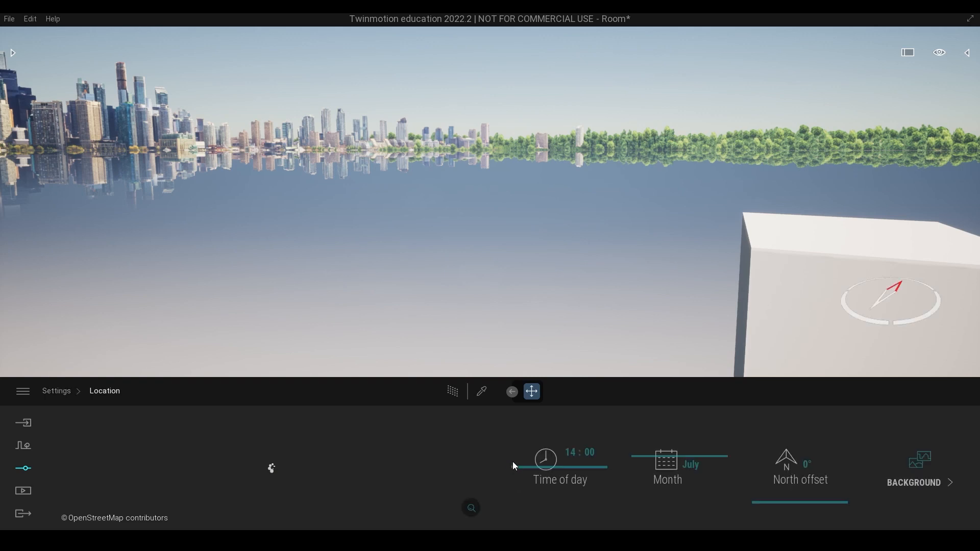
pyautogui.click(918, 467)
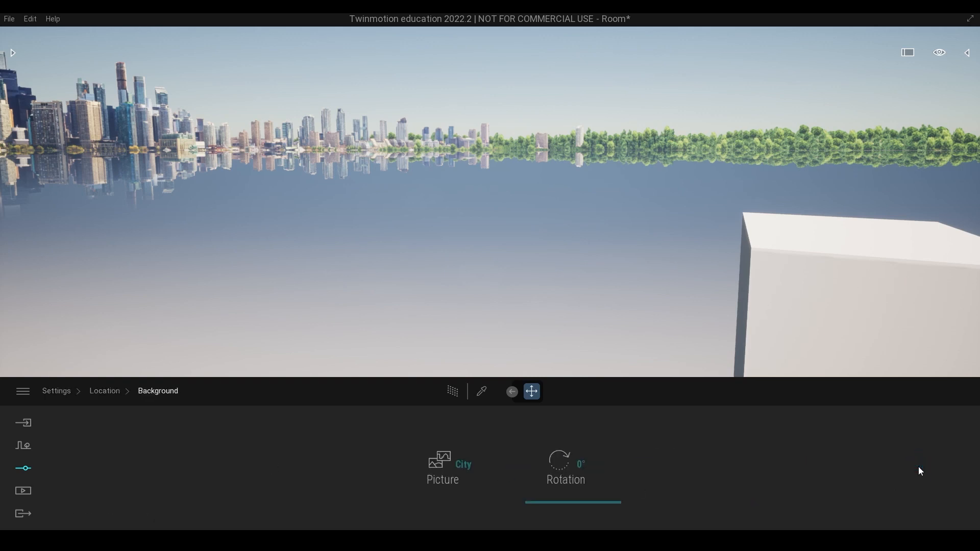
pyautogui.click(449, 467)
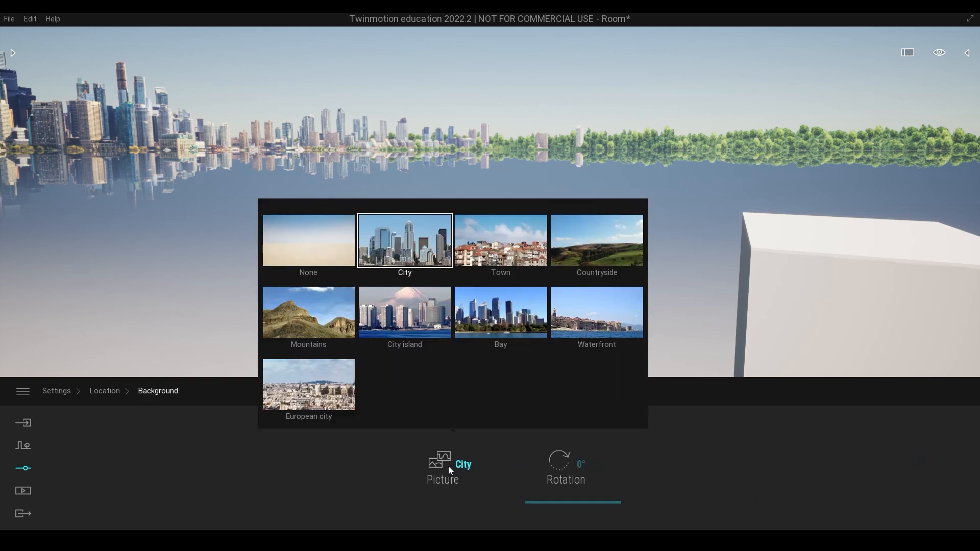
pyautogui.click(306, 241)
# Save the Room project under its existing name.
pyautogui.moveTo(514, 213)
pyautogui.mouseDown()
pyautogui.moveTo(434, 215)
pyautogui.moveTo(416, 252)
pyautogui.moveTo(370, 256)
pyautogui.mouseUp()
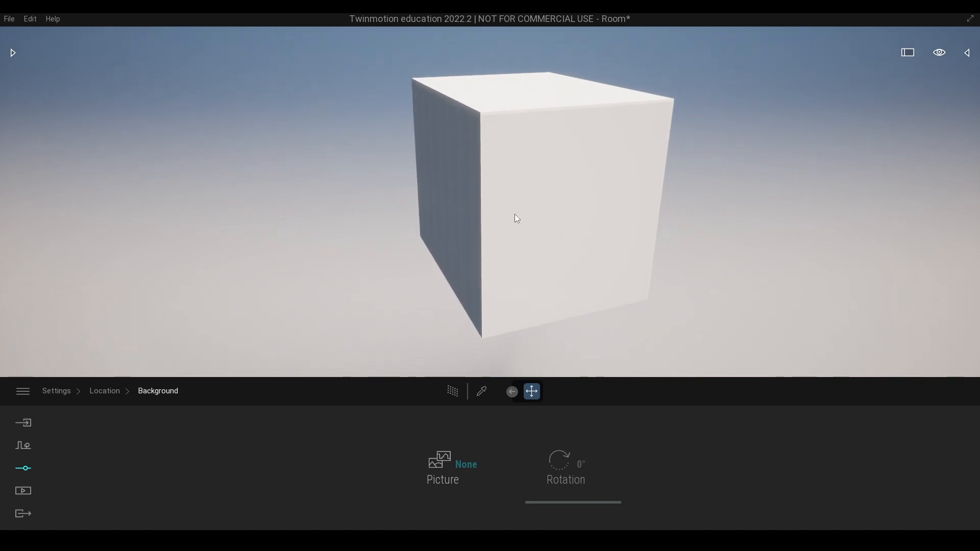
pyautogui.click(9, 19)
pyautogui.click(32, 97)
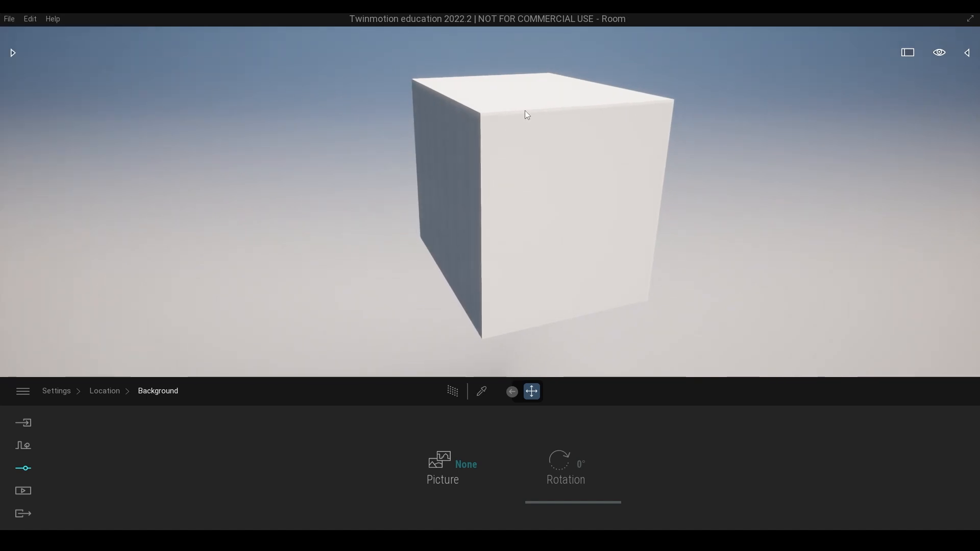
pyautogui.scroll(3, 535, 144)
pyautogui.moveTo(535, 144); pyautogui.dragTo(549, 179, button='middle')
pyautogui.scroll(3, 533, 194)
pyautogui.scroll(1, 559, 41)
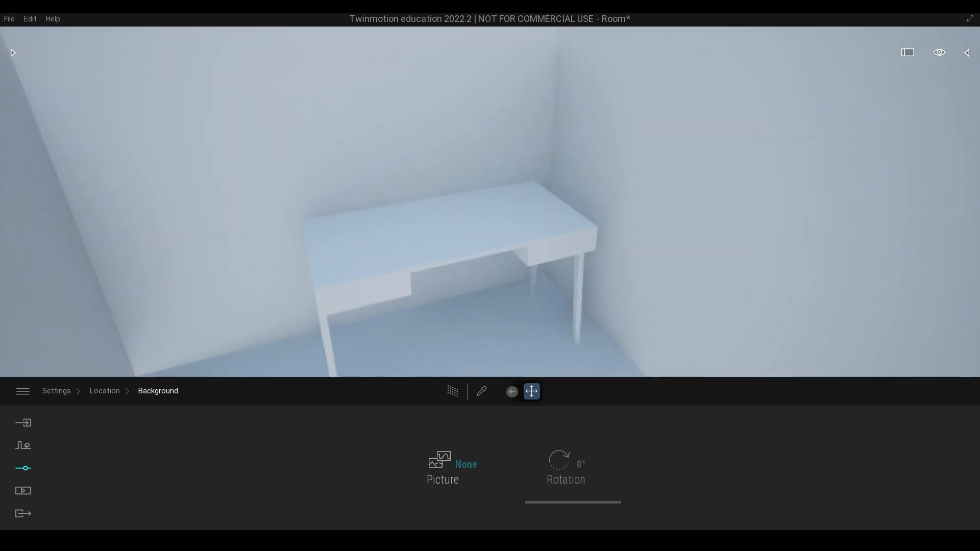
# Create a media image that frames the whole table in the corner of the room.
pyautogui.moveTo(490, 204); pyautogui.dragTo(470, 171, button='right')
pyautogui.moveTo(284, 199); pyautogui.dragTo(273, 271, button='right')
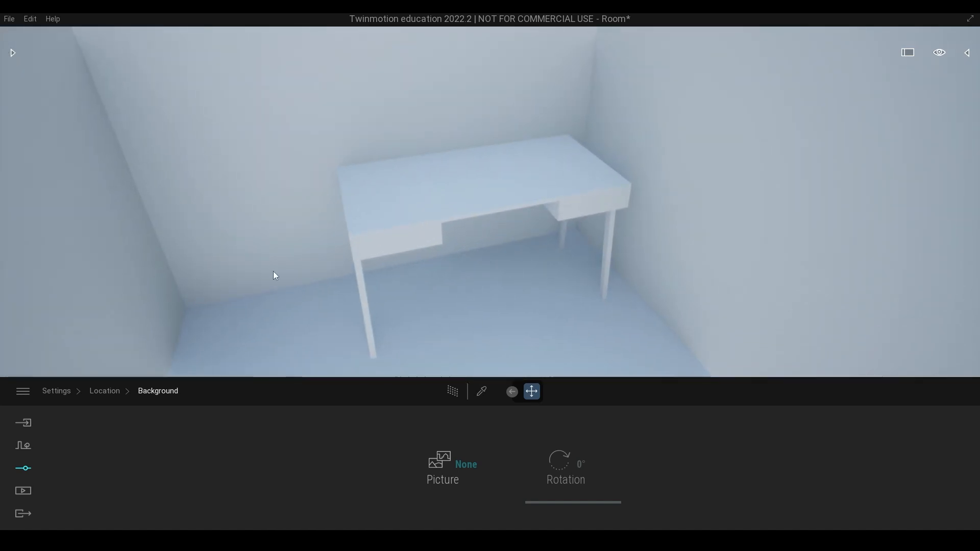
pyautogui.click(21, 493)
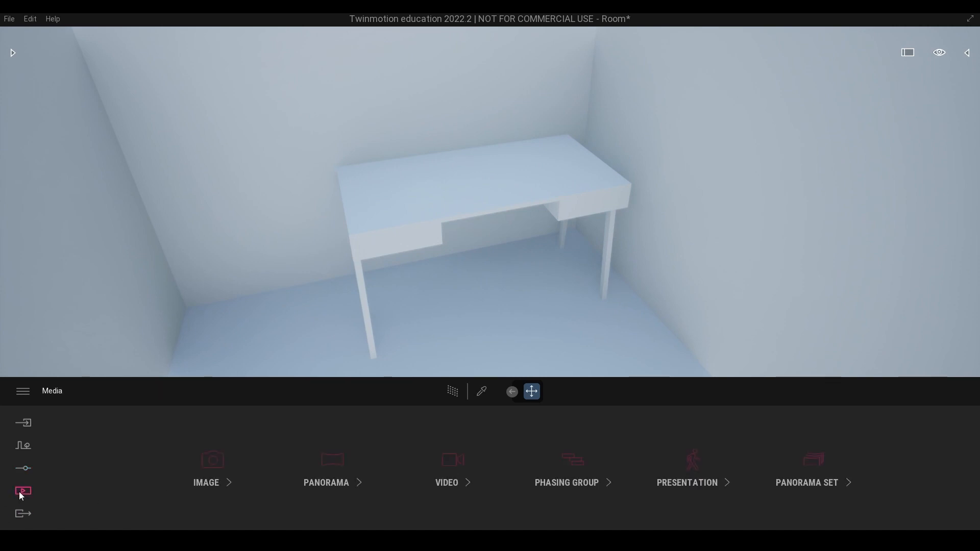
pyautogui.click(220, 480)
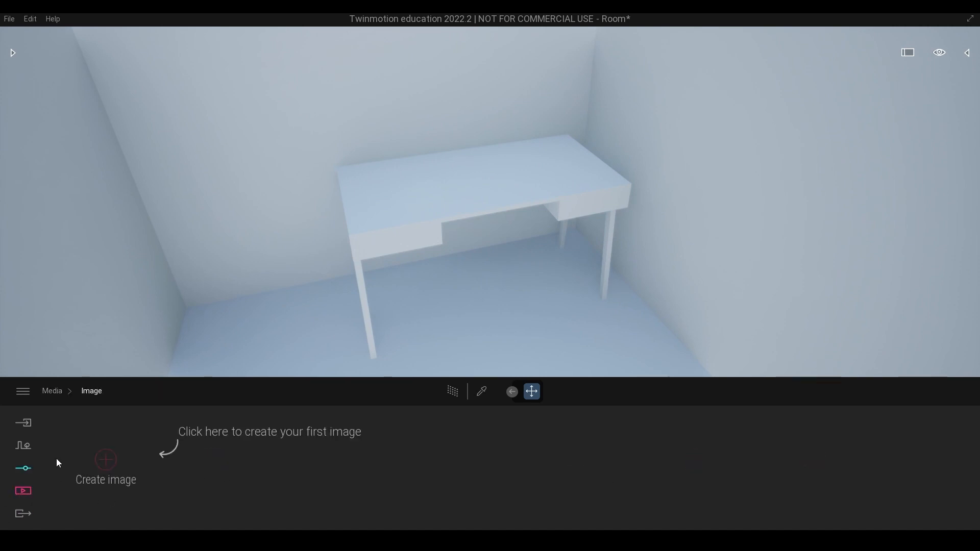
pyautogui.moveTo(477, 249); pyautogui.dragTo(440, 278, button='right')
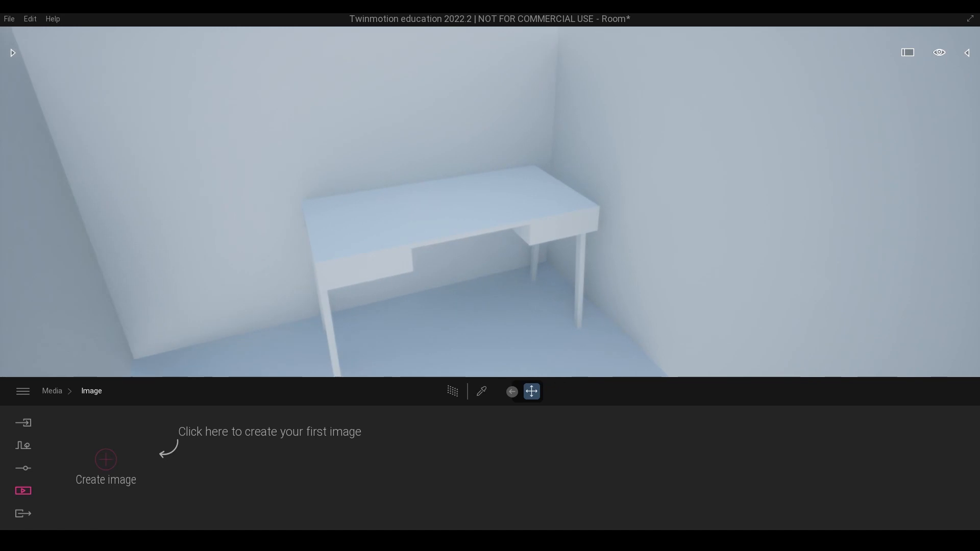
pyautogui.click(23, 493)
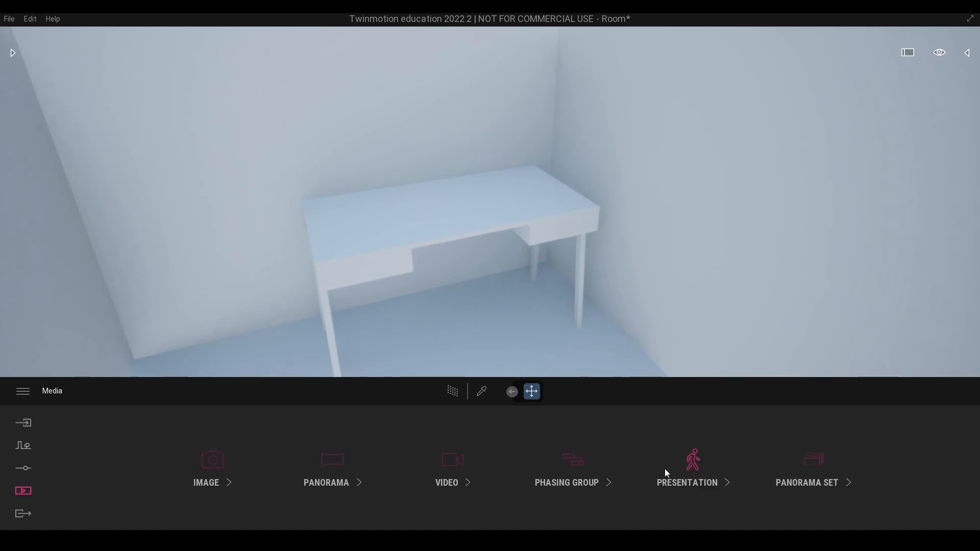
pyautogui.click(214, 460)
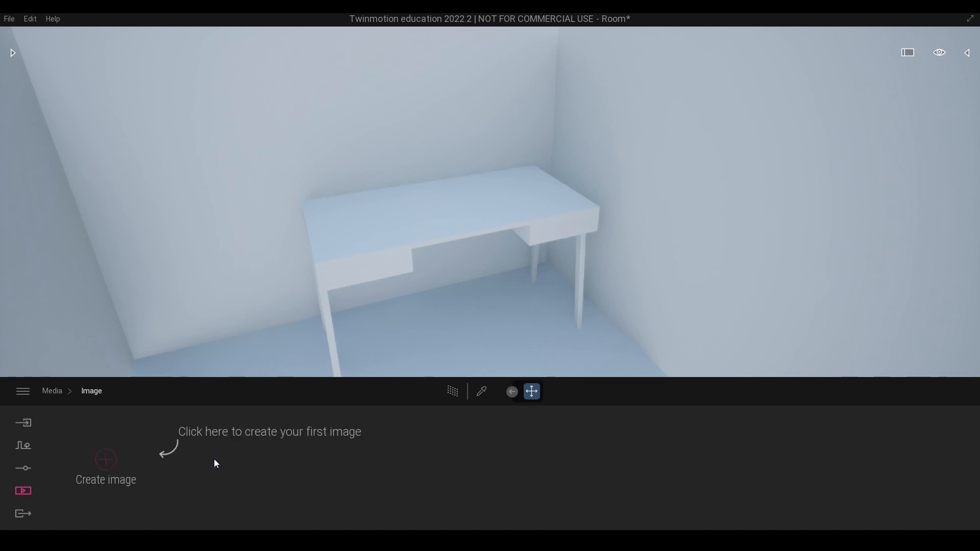
pyautogui.click(106, 460)
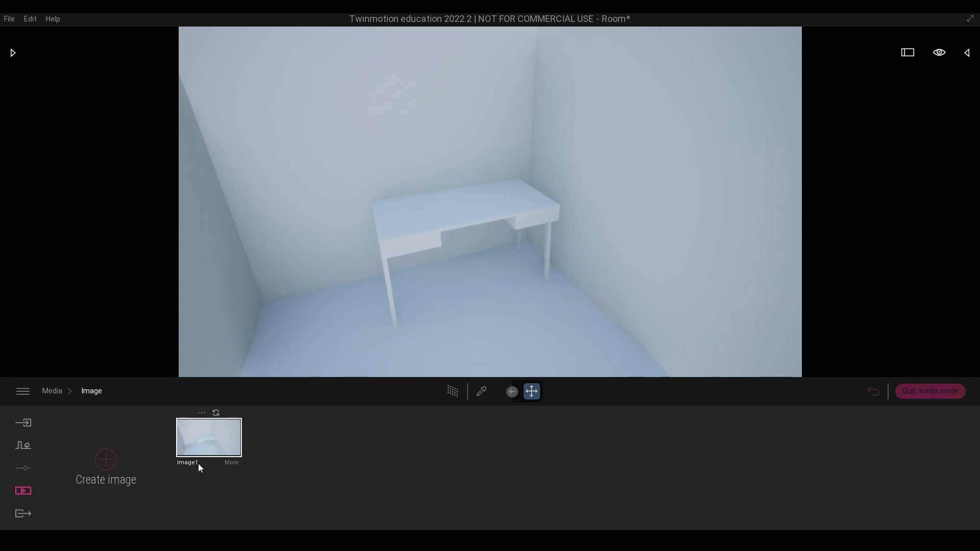
# Rename the new media image as Room1.
pyautogui.click(199, 414)
pyautogui.click(209, 376)
pyautogui.write('Room1')
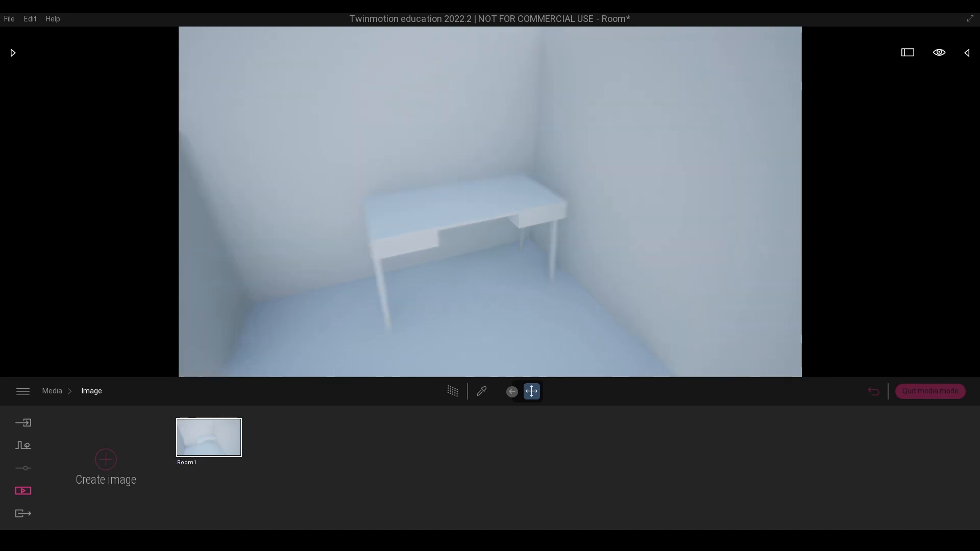
# View the table and surrounding walls from several camera angles inside the room.
pyautogui.write('wsa')
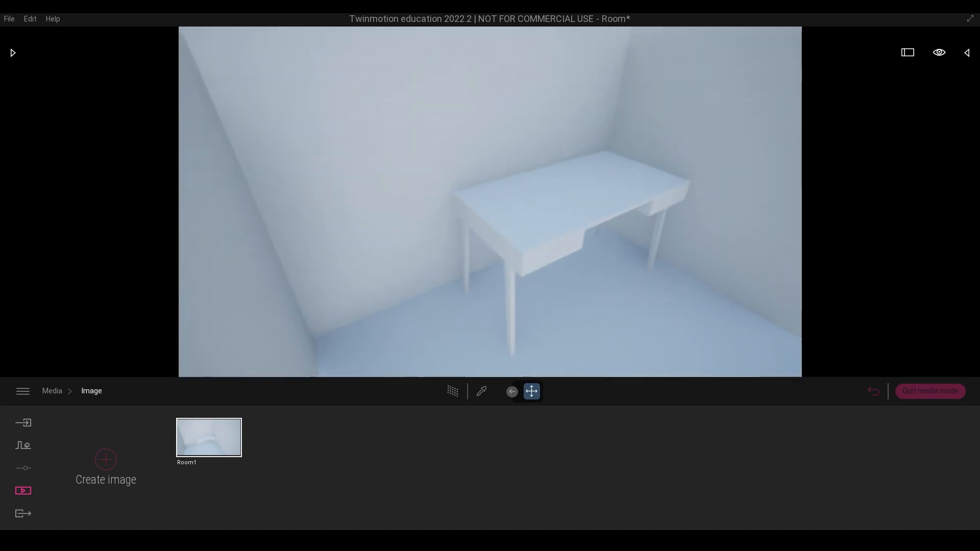
pyautogui.write('d')
pyautogui.moveTo(490, 202); pyautogui.dragTo(490, 196, button='right')
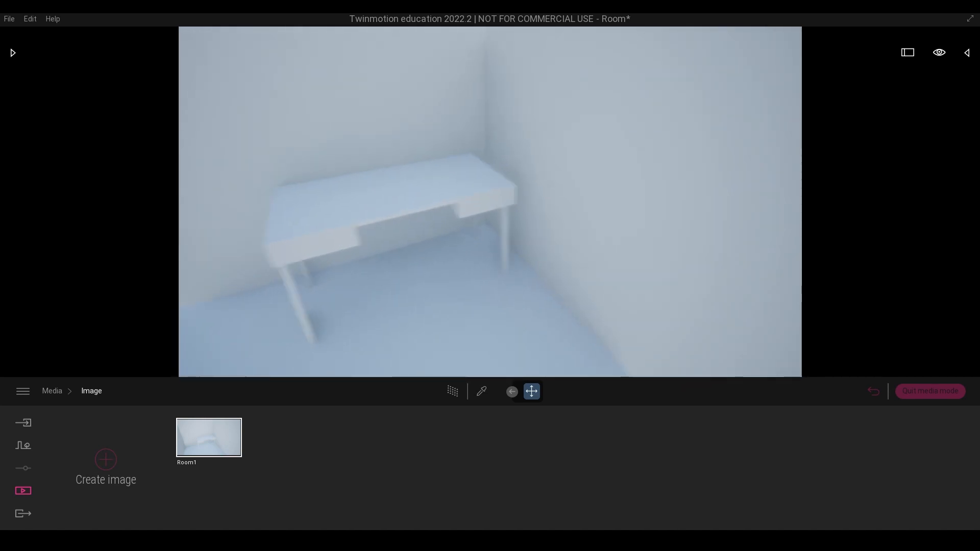
pyautogui.press('a')
pyautogui.press('d')
pyautogui.press('a')
pyautogui.press('a')
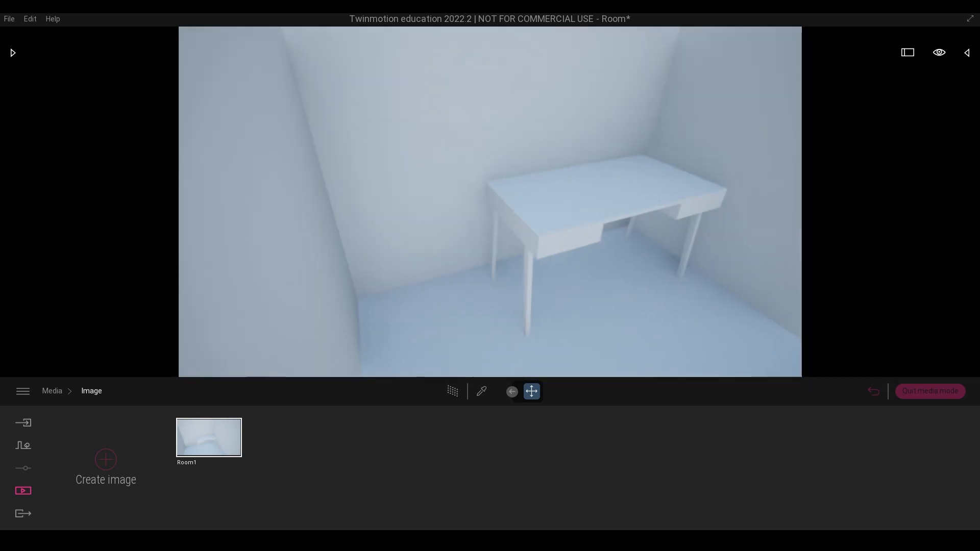
pyautogui.press('d')
pyautogui.press('a')
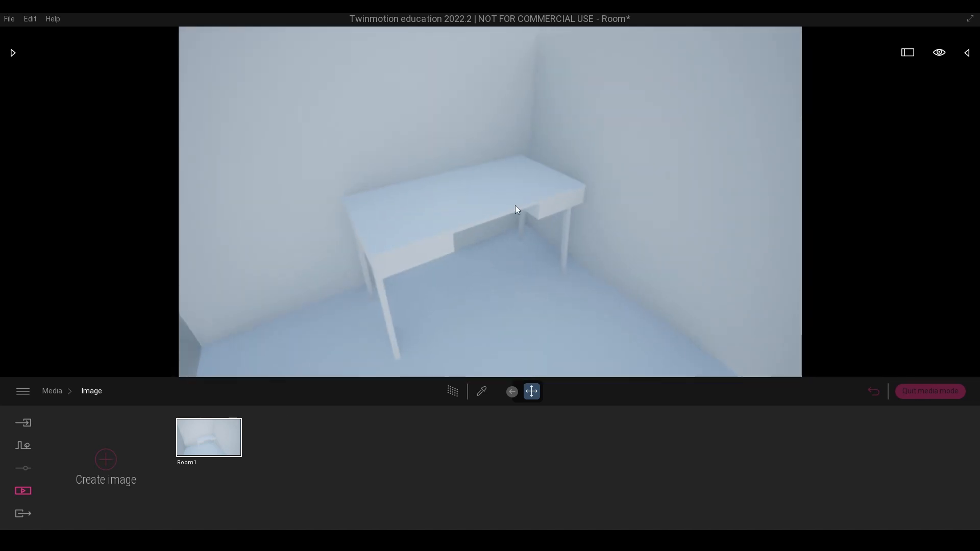
# Set the navigation speed to Handle speed 2 and move the camera closer to the table.
pyautogui.click(940, 54)
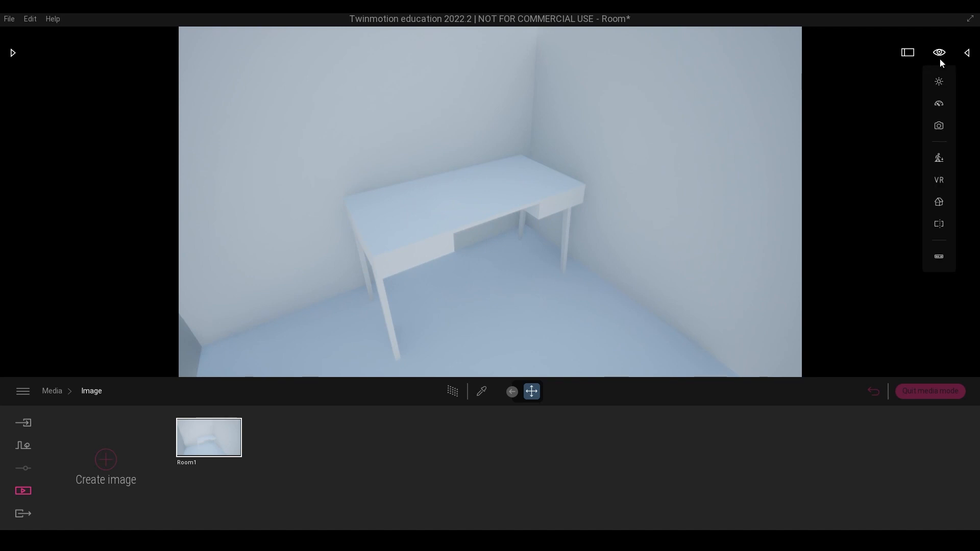
pyautogui.click(940, 105)
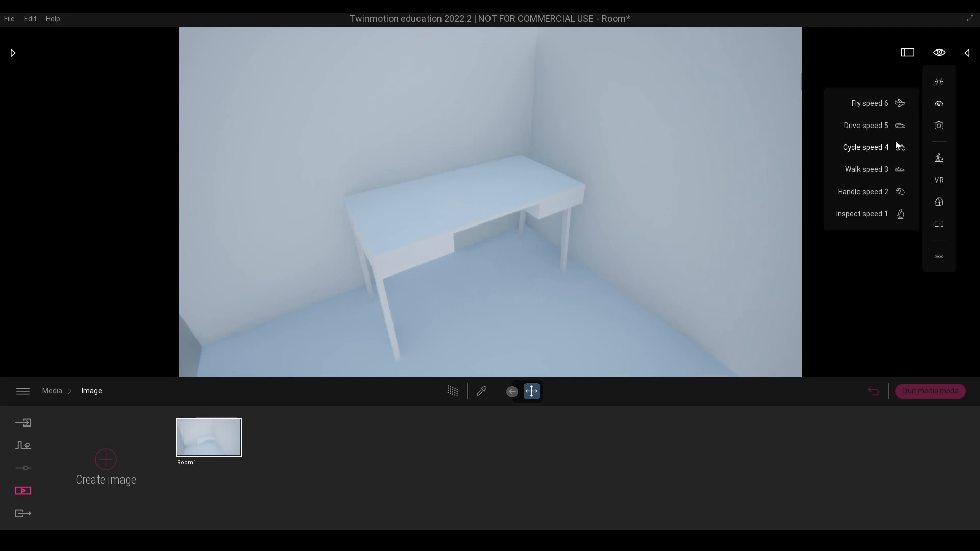
pyautogui.click(869, 170)
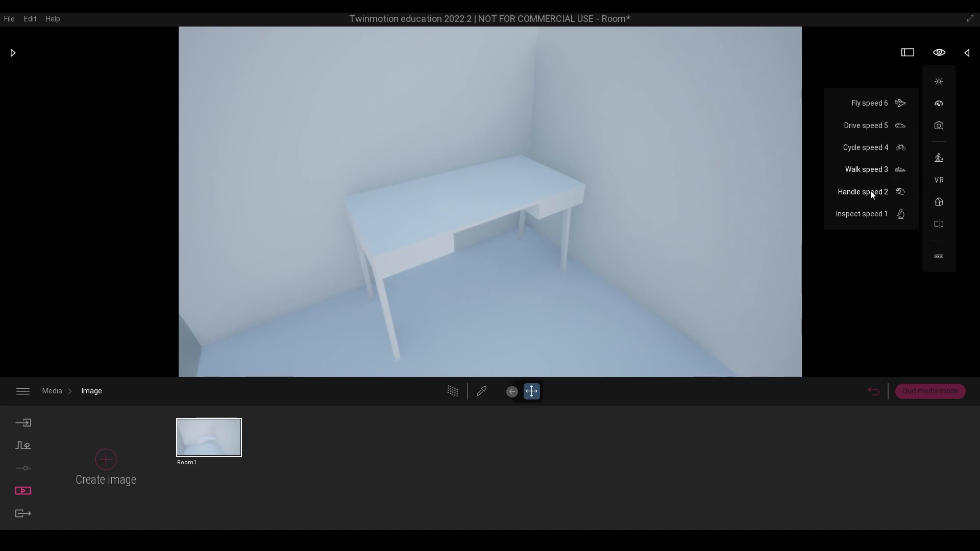
pyautogui.click(870, 194)
pyautogui.moveTo(562, 221); pyautogui.dragTo(524, 220, button='right')
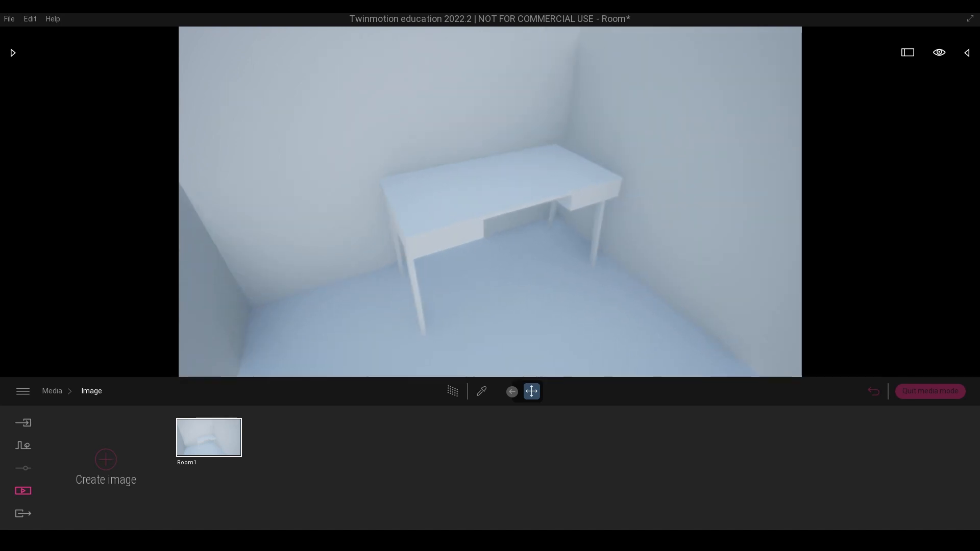
pyautogui.press('w')
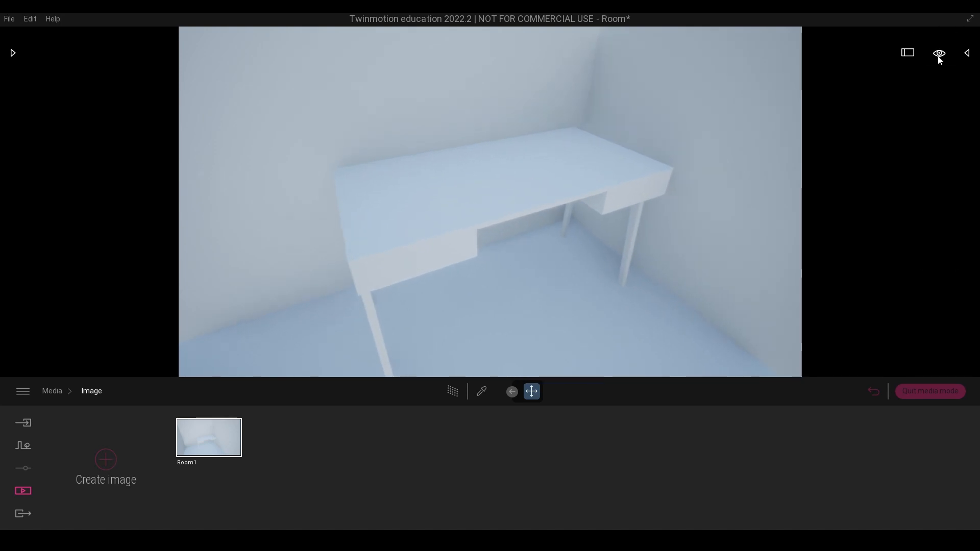
# Set the navigation speed to Walk speed 3 and test it by moving backward and forward near the table.
pyautogui.moveTo(938, 56)
pyautogui.moveTo(938, 105)
pyautogui.click(873, 172)
pyautogui.press('s')
pyautogui.press('w')
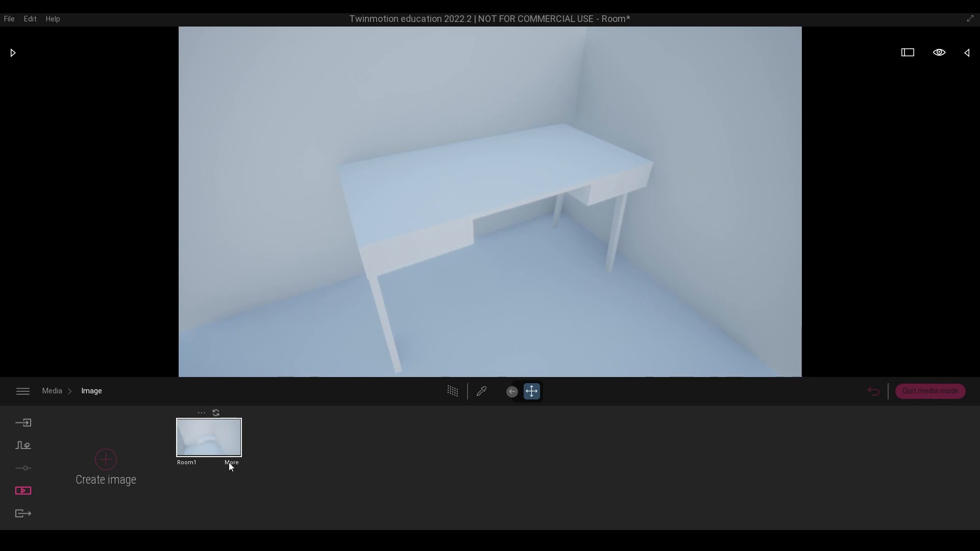
# Set the camera FOV of the Room1 image to 55 and reframe the table.
pyautogui.click(231, 463)
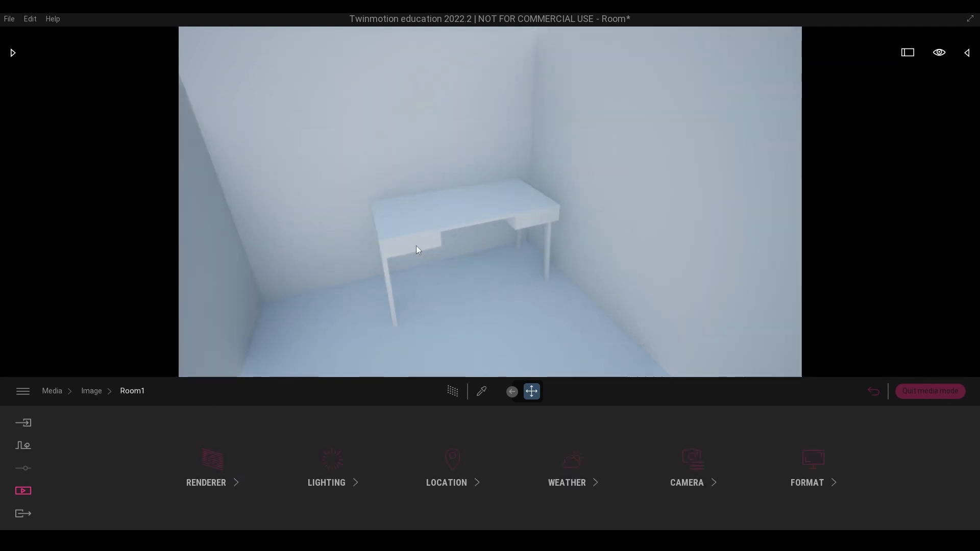
pyautogui.press('w')
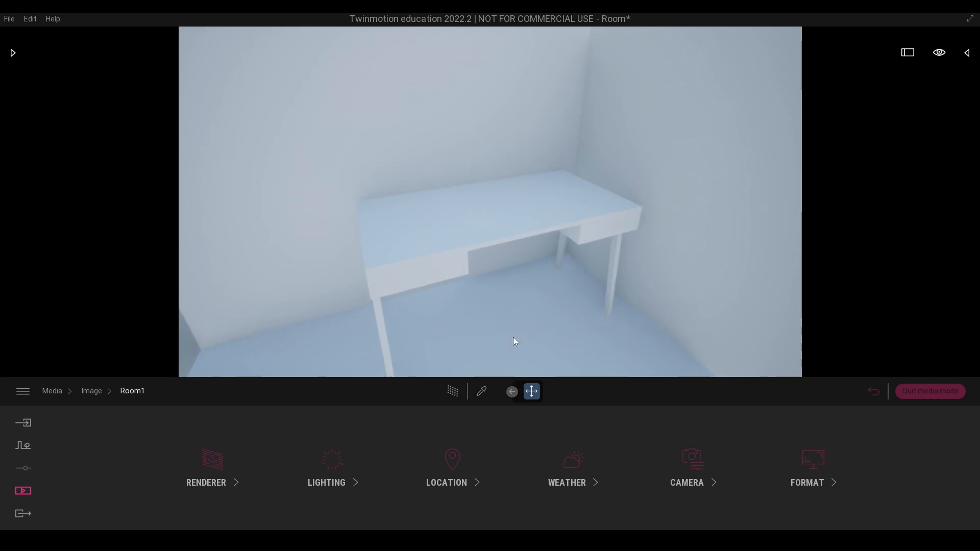
pyautogui.click(681, 462)
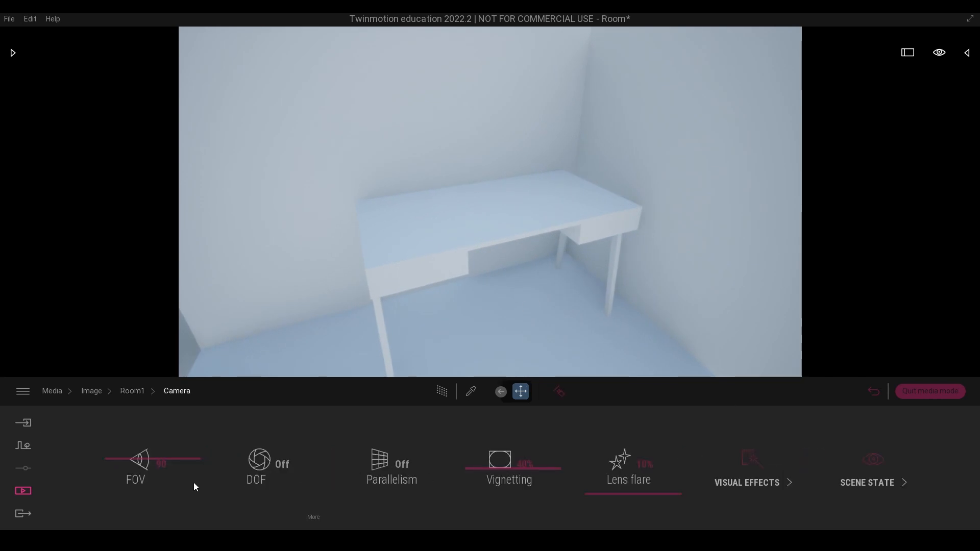
pyautogui.click(160, 465)
pyautogui.write('55')
pyautogui.press('Return')
pyautogui.moveTo(559, 178)
pyautogui.mouseDown(button='right')
pyautogui.moveTo(559, 209)
pyautogui.moveTo(556, 194)
pyautogui.mouseUp(button='right')
pyautogui.press('s')
pyautogui.press('q')
pyautogui.press('w')
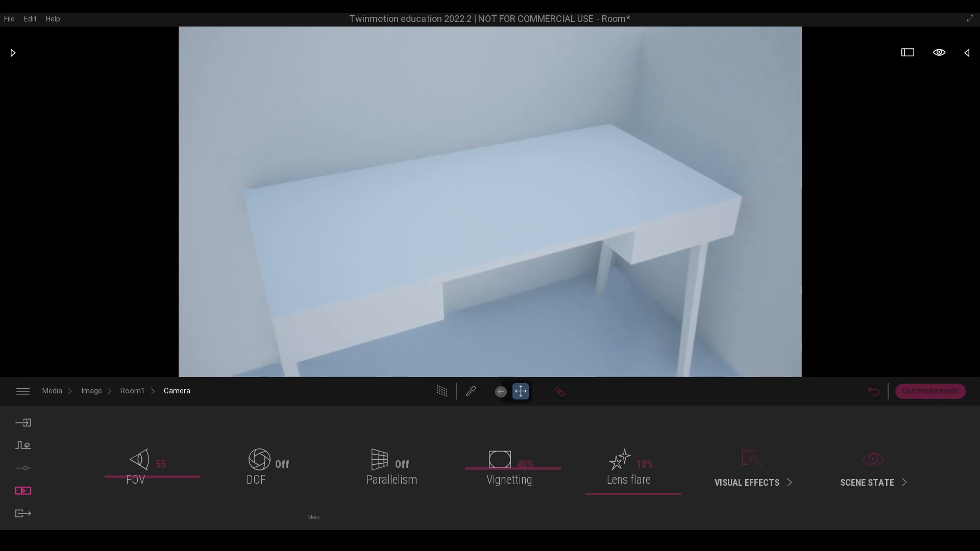
pyautogui.press('s')
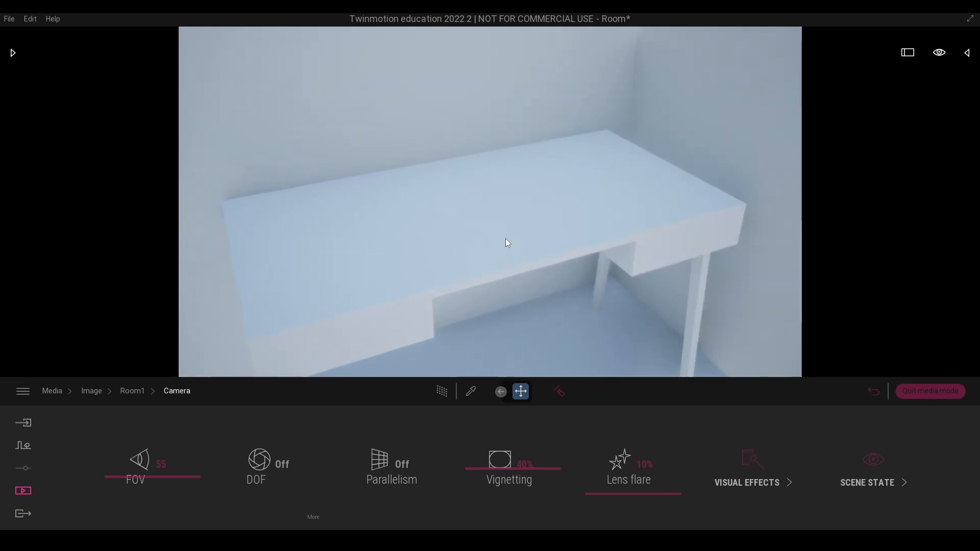
# Set Room1's camera FOV to 35 and move the camera back to recompose the table.
pyautogui.click(152, 465)
pyautogui.write('35')
pyautogui.press('Return')
pyautogui.click(495, 151)
pyautogui.press('s')
pyautogui.moveTo(622, 66); pyautogui.dragTo(643, 63, button='right')
pyautogui.press('a')
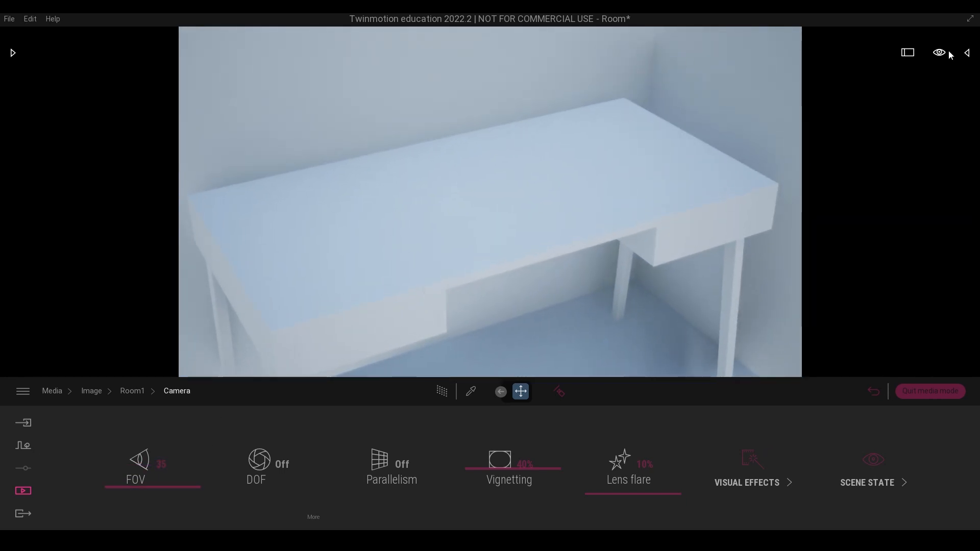
# Set the navigation speed to Handle speed 2 and frame the tabletop in close-up.
pyautogui.moveTo(942, 54)
pyautogui.moveTo(942, 105)
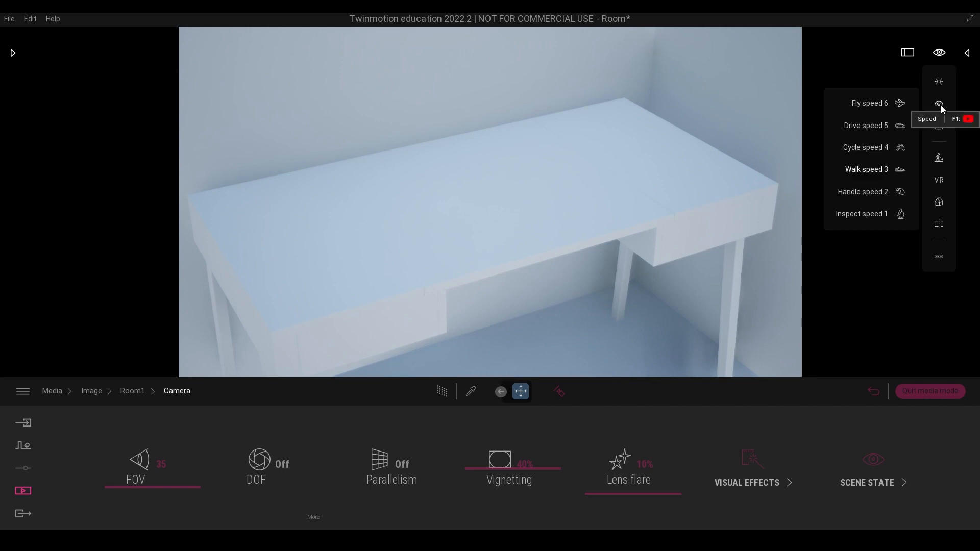
pyautogui.click(864, 200)
pyautogui.moveTo(579, 181); pyautogui.dragTo(565, 147, button='right')
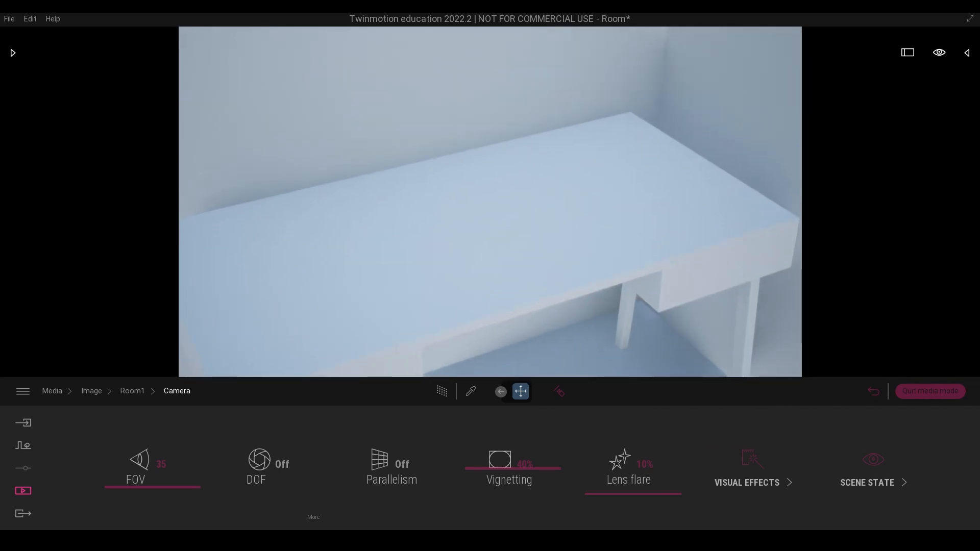
# Refresh the Room1 image with the current close-up camera view of the table.
pyautogui.click(88, 393)
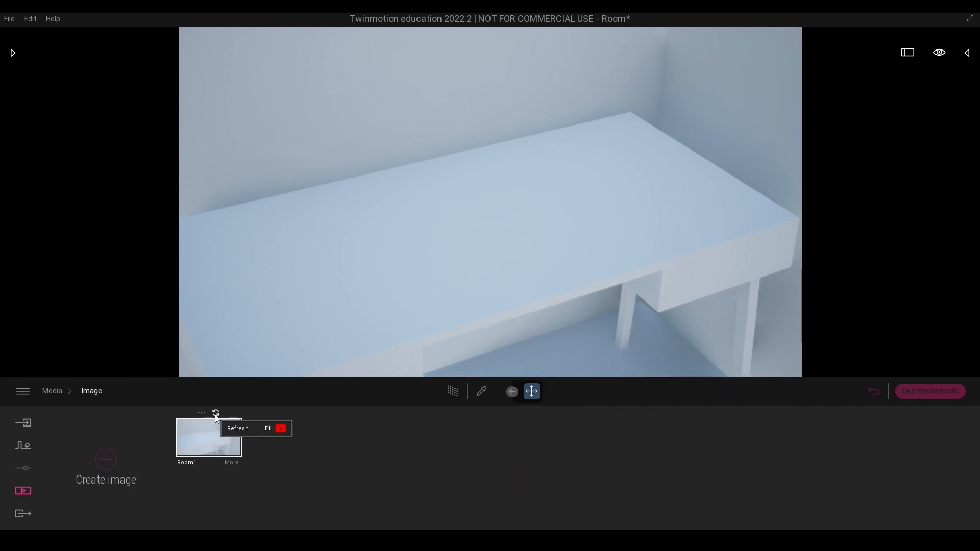
pyautogui.click(216, 414)
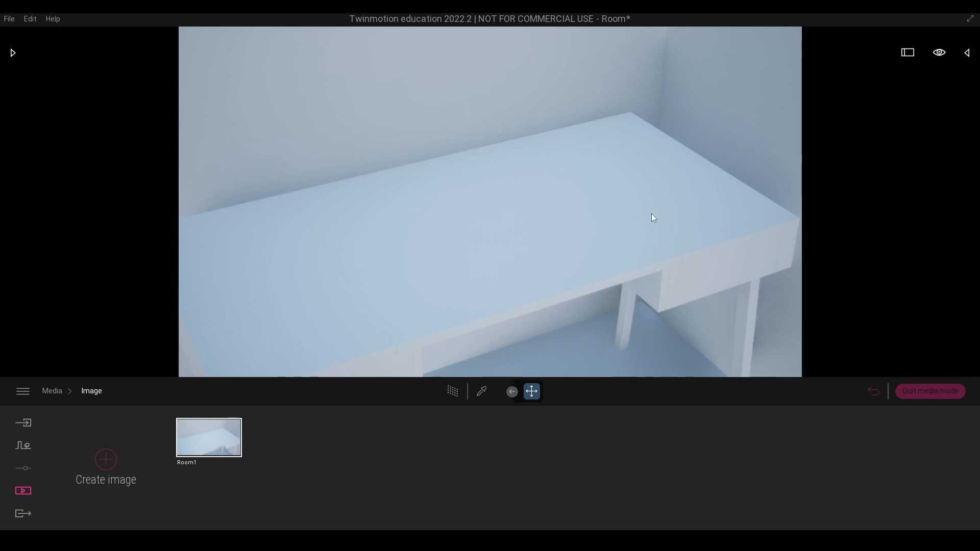
pyautogui.moveTo(240, 440)
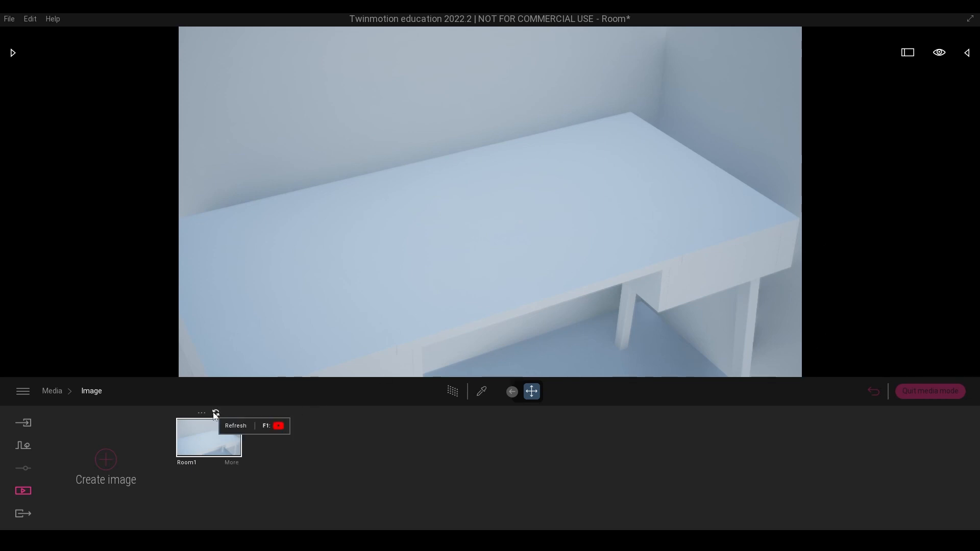
# Turn the camera away from the table and return to the saved Room1 view.
pyautogui.moveTo(463, 181); pyautogui.dragTo(587, 153, button='right')
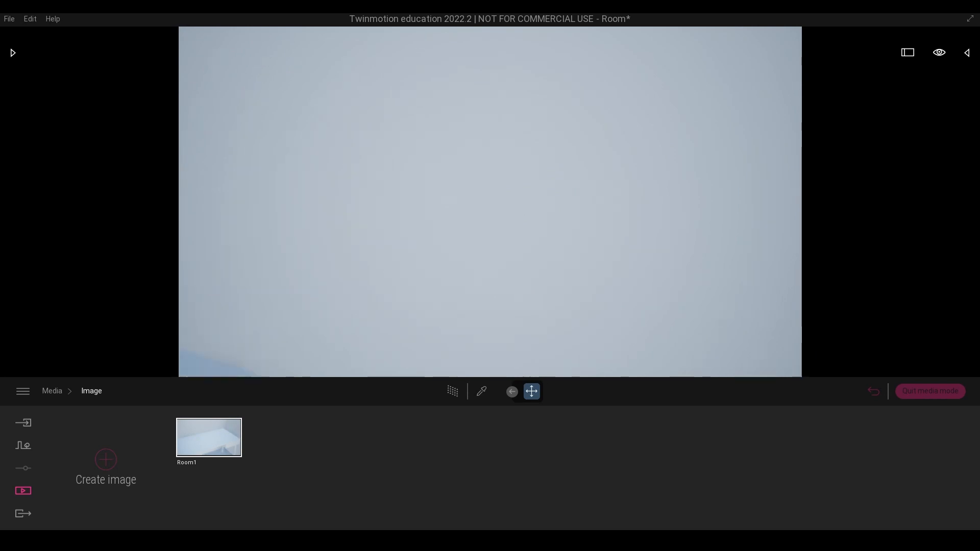
pyautogui.moveTo(462, 185); pyautogui.dragTo(388, 189, button='right')
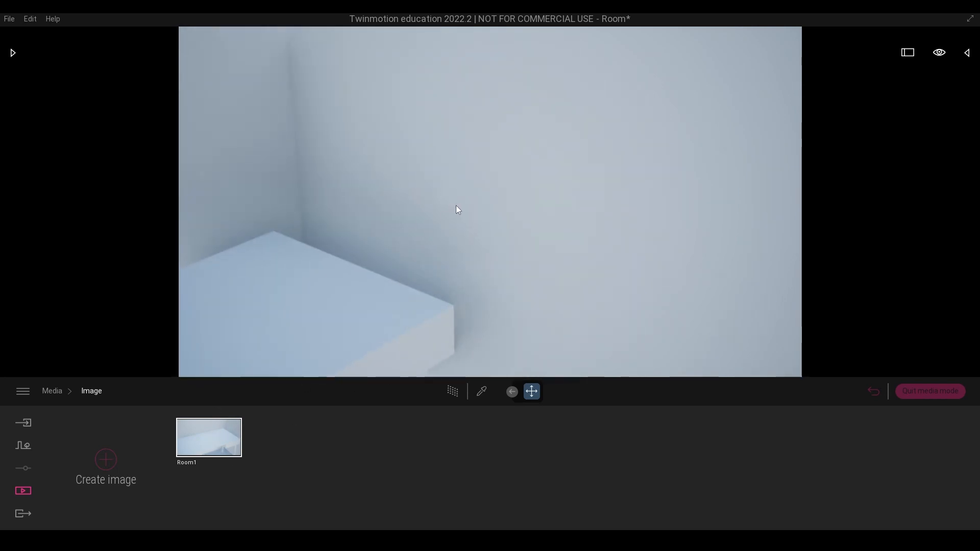
pyautogui.moveTo(473, 213); pyautogui.dragTo(274, 265, button='right')
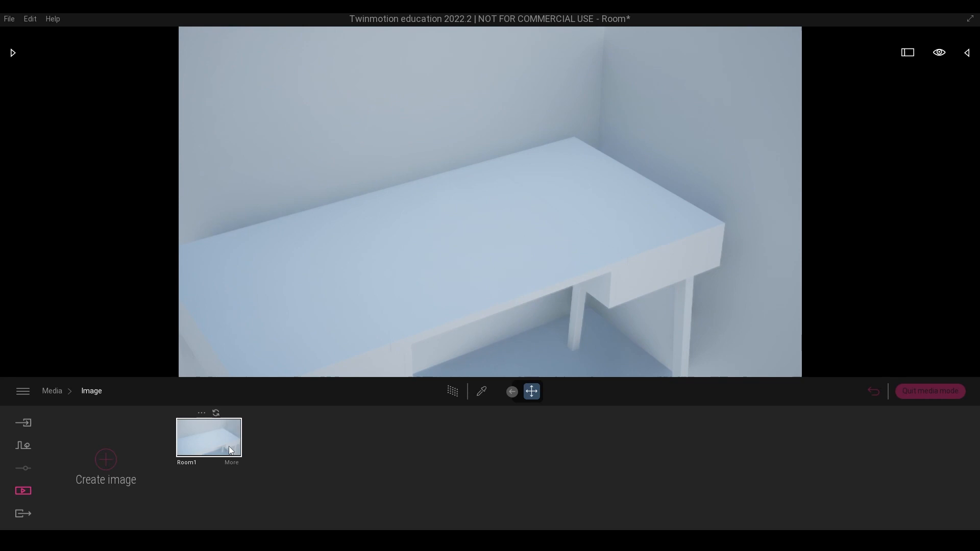
pyautogui.click(216, 420)
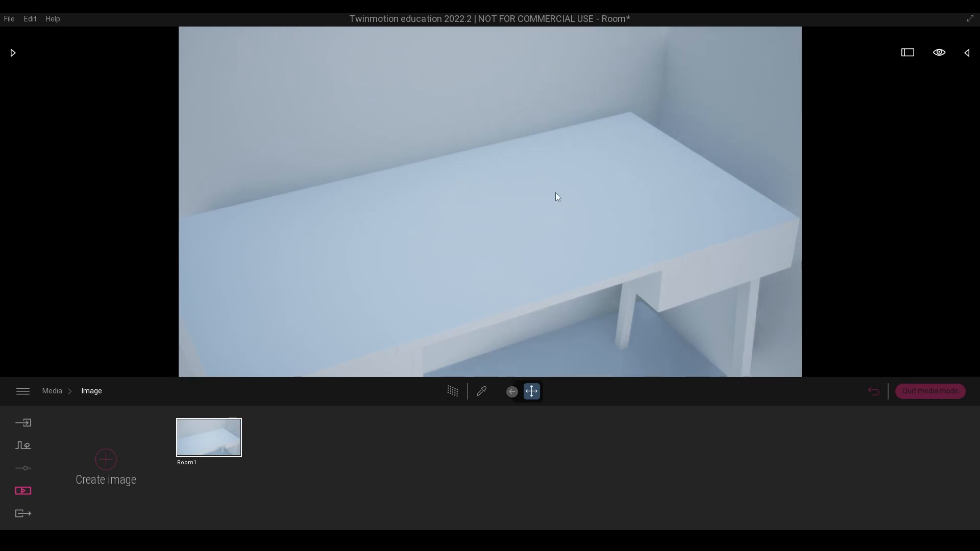
# Quit media mode, view the room freely, and reopen the saved Room1 image.
pyautogui.click(932, 391)
pyautogui.moveTo(584, 254); pyautogui.dragTo(635, 284)
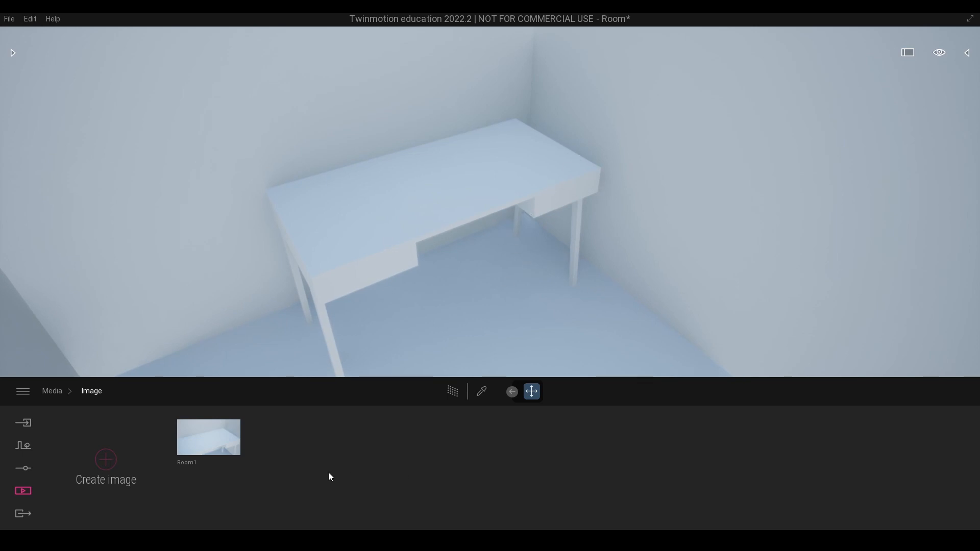
pyautogui.click(218, 441)
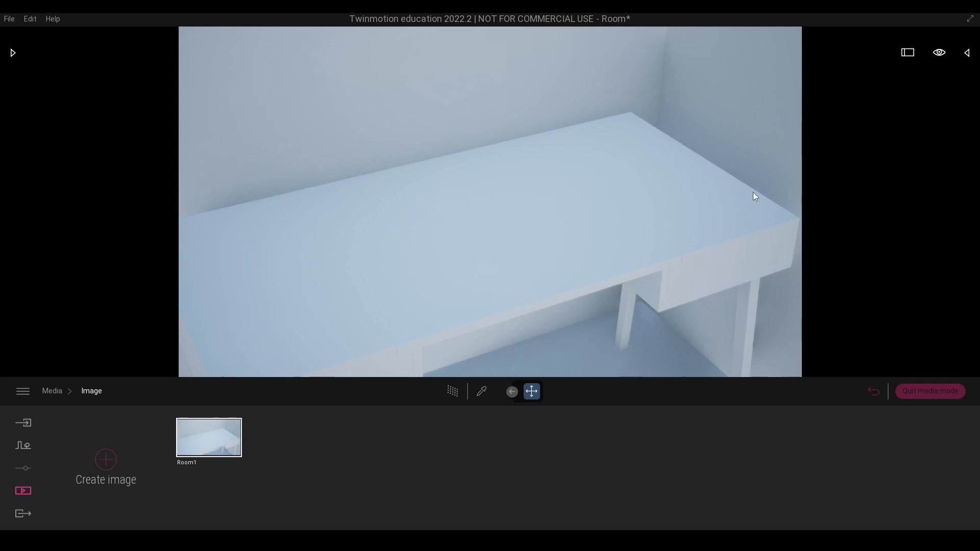
# Quit media mode, frame the whole table in the room corner, and open the asset library.
pyautogui.click(930, 391)
pyautogui.moveTo(838, 363); pyautogui.dragTo(835, 314)
pyautogui.moveTo(505, 150); pyautogui.dragTo(515, 151)
pyautogui.click(12, 53)
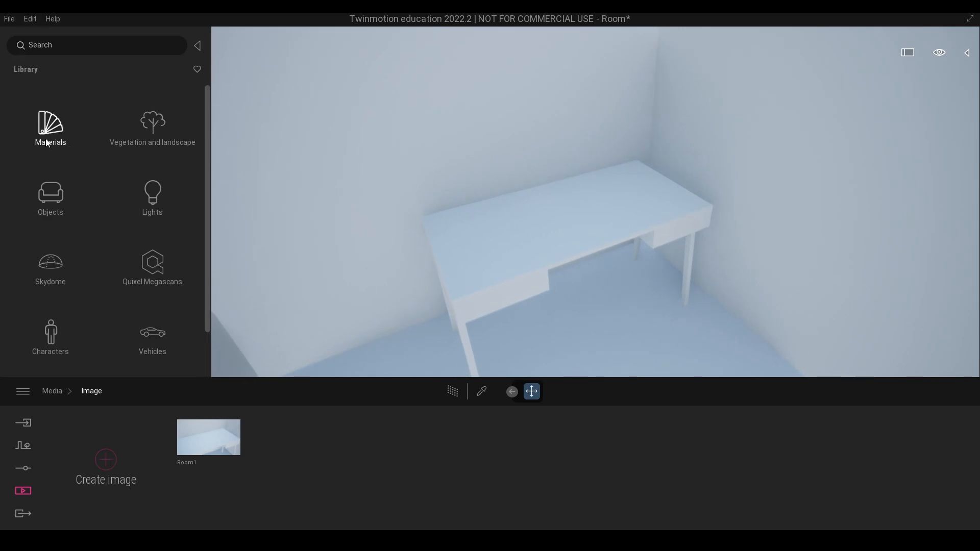
pyautogui.click(193, 45)
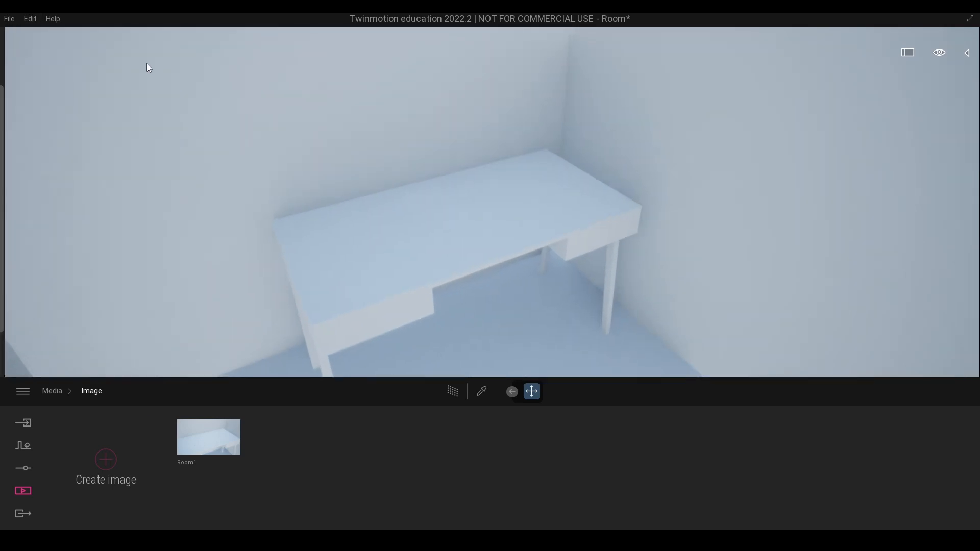
pyautogui.click(12, 52)
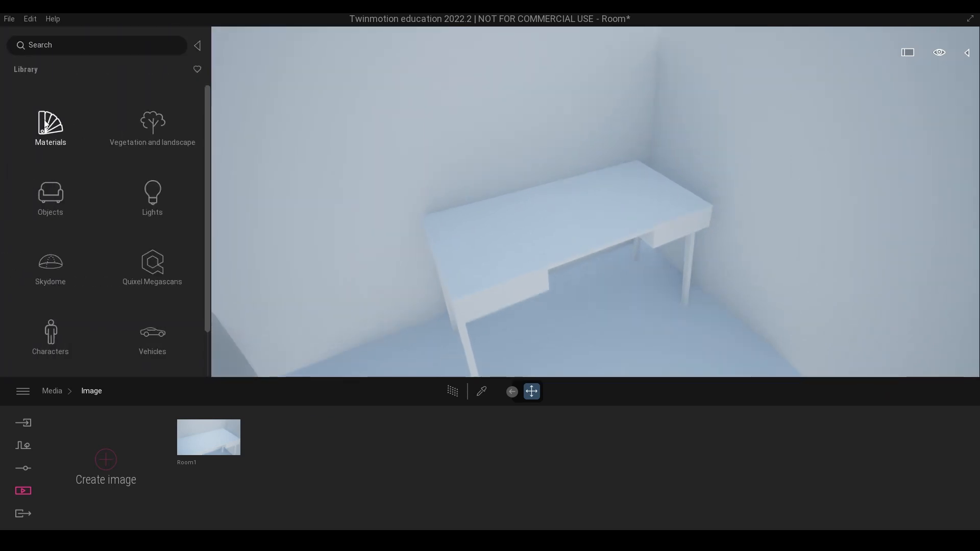
# Find the Ash 01 B material among the wood materials and apply it to the room's floor.
pyautogui.click(45, 124)
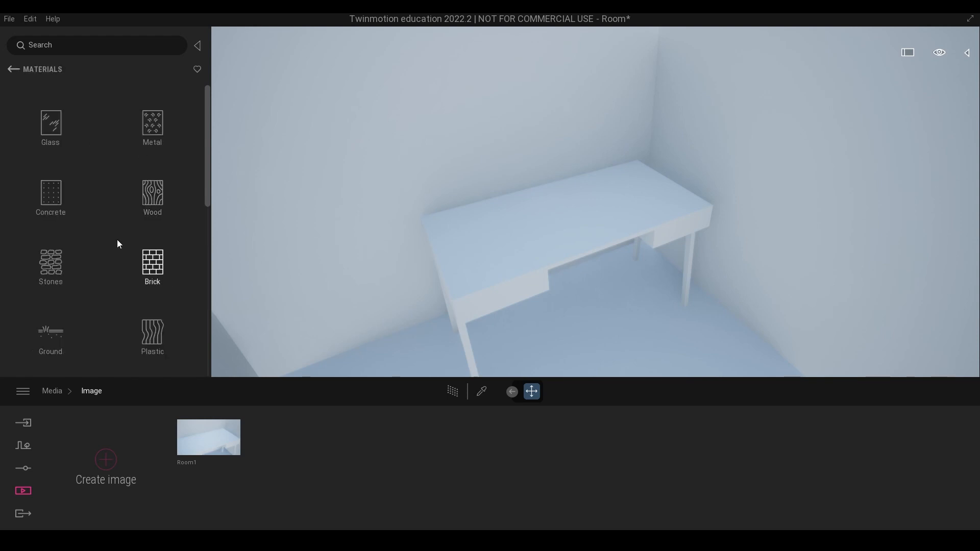
pyautogui.scroll(-2, 144, 214)
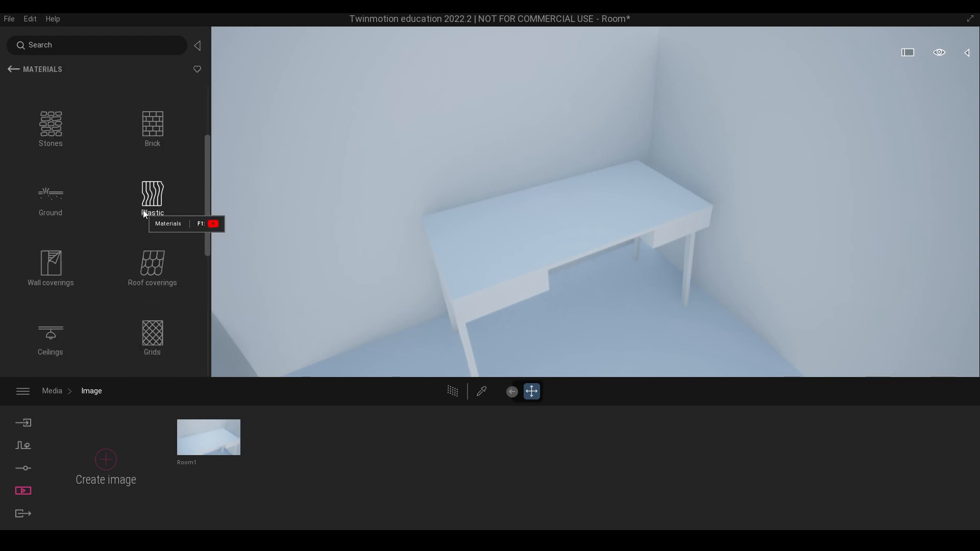
pyautogui.scroll(-1, 144, 214)
pyautogui.scroll(3, 92, 223)
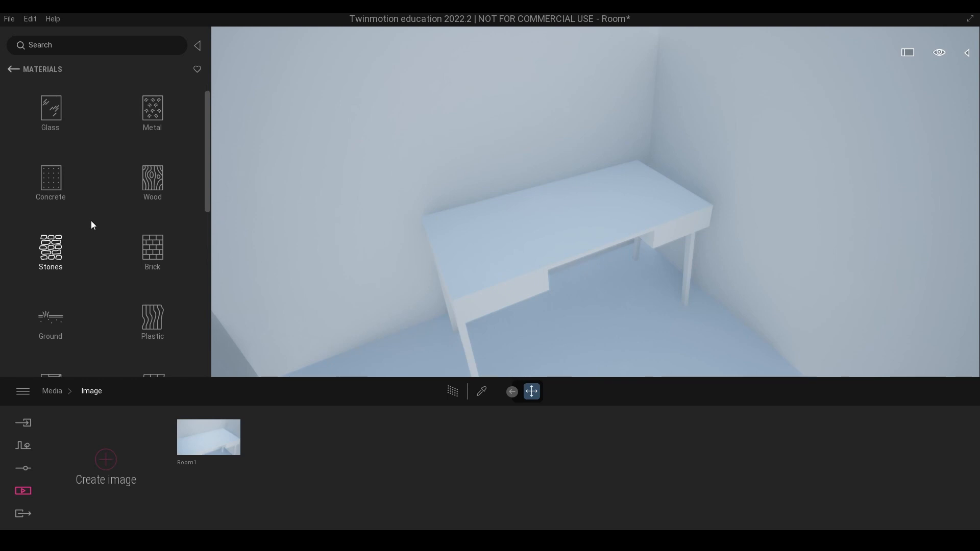
pyautogui.click(152, 193)
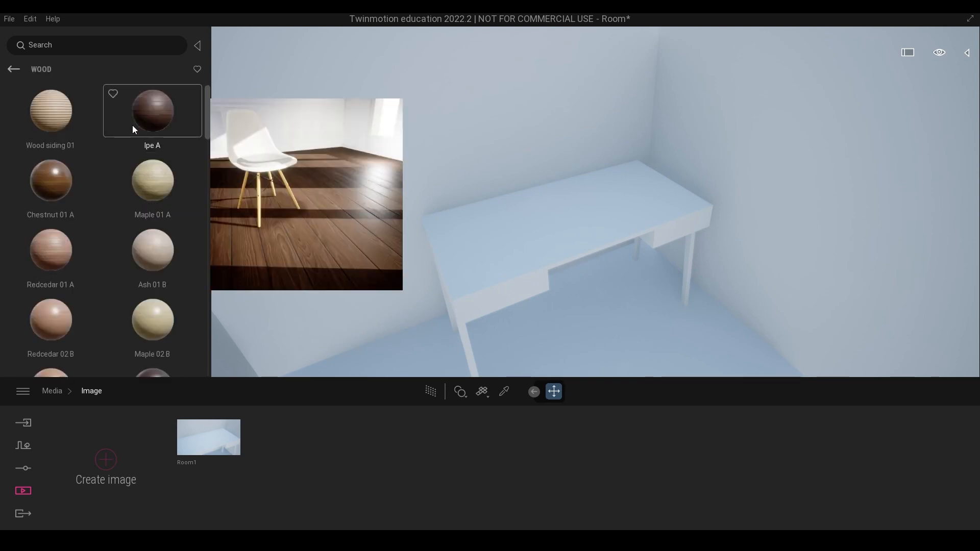
pyautogui.scroll(-2, 133, 128)
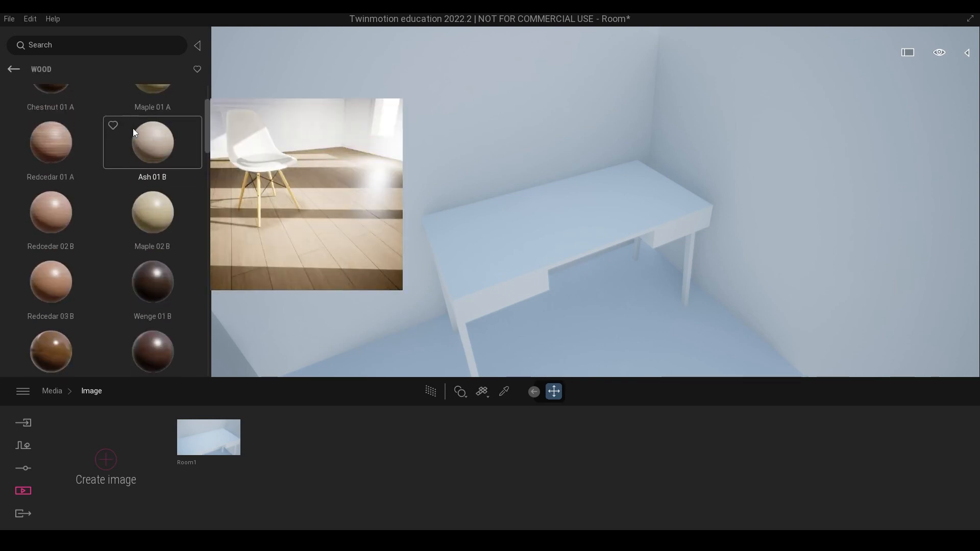
pyautogui.scroll(1, 133, 128)
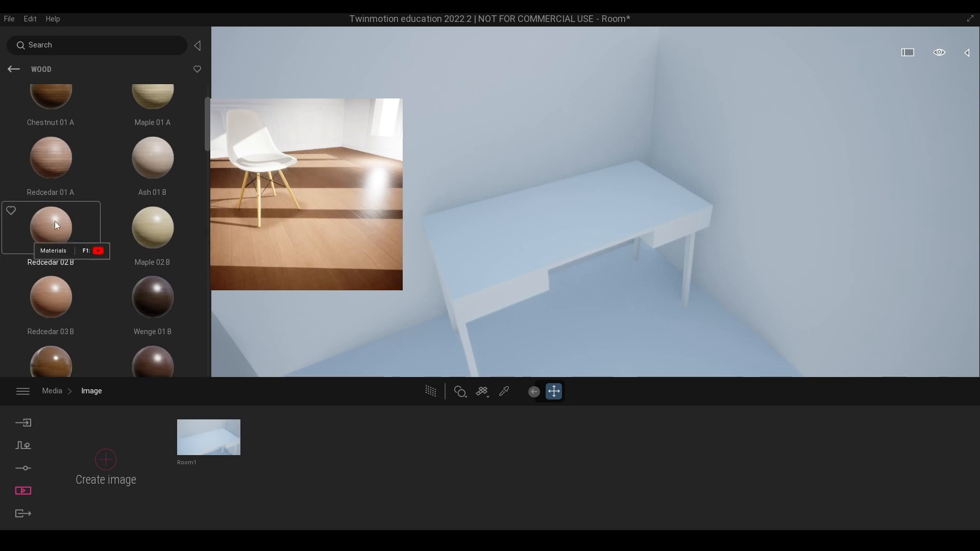
pyautogui.moveTo(186, 176); pyautogui.dragTo(565, 333)
# Set the scale of the floor's Ash 01 B material to 0.3.
pyautogui.moveTo(565, 333); pyautogui.dragTo(630, 268, button='right')
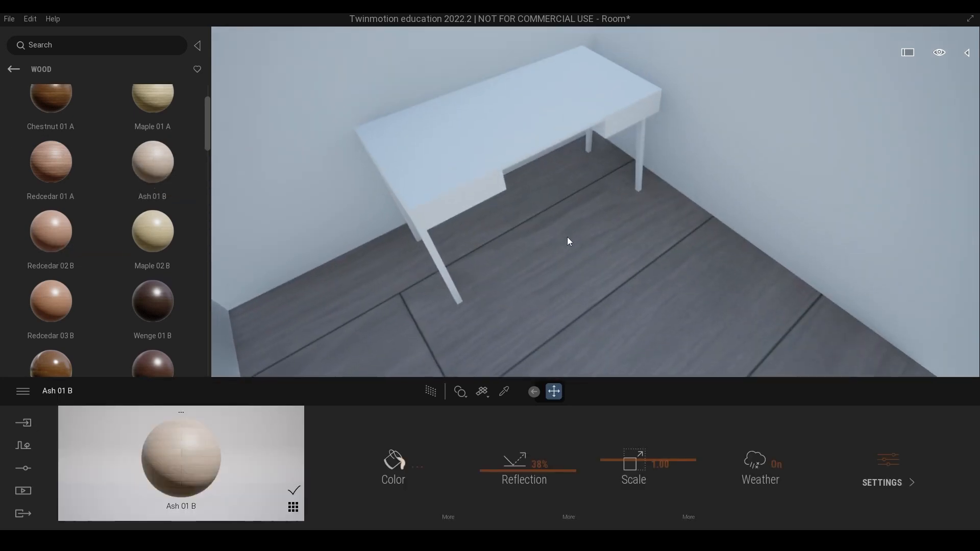
pyautogui.moveTo(636, 334); pyautogui.dragTo(624, 374, button='right')
pyautogui.moveTo(643, 463); pyautogui.dragTo(617, 466)
pyautogui.click(666, 467)
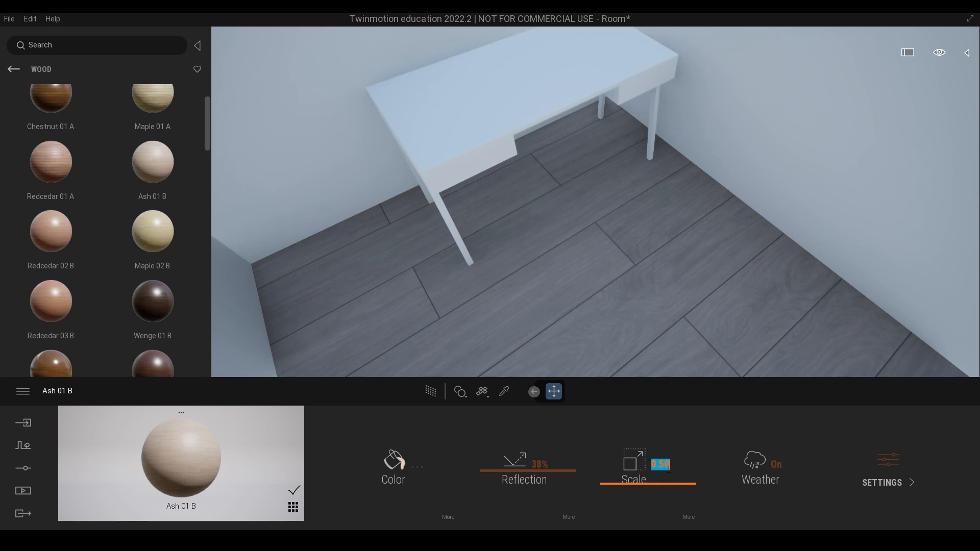
pyautogui.write('.3')
pyautogui.press('Return')
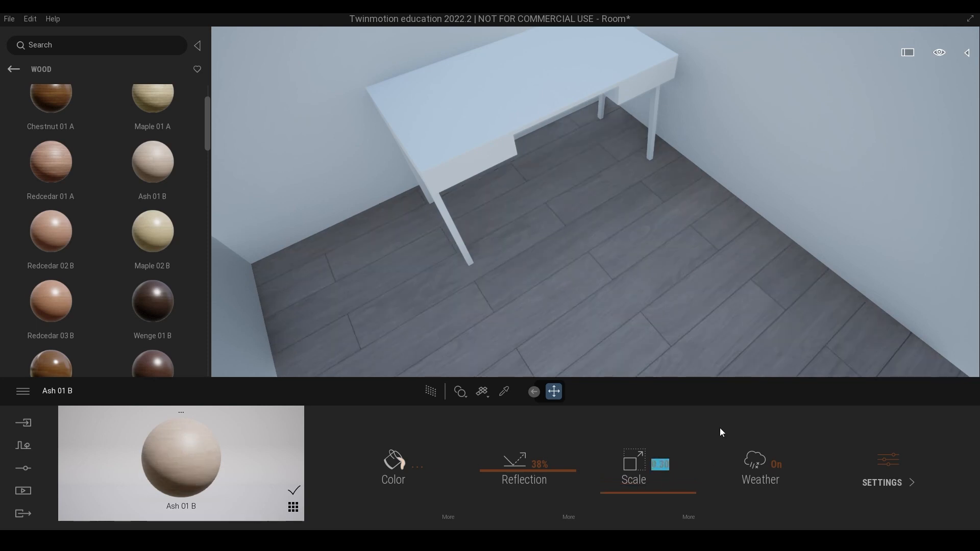
# Rotate the floor's wood texture by 90 degrees and return to the material's main settings.
pyautogui.click(686, 518)
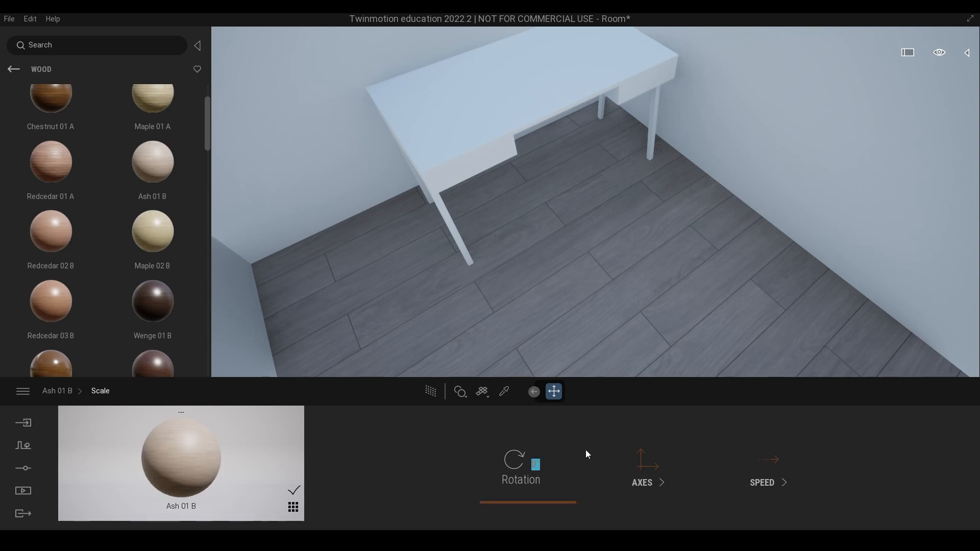
pyautogui.write('90')
pyautogui.press('Return')
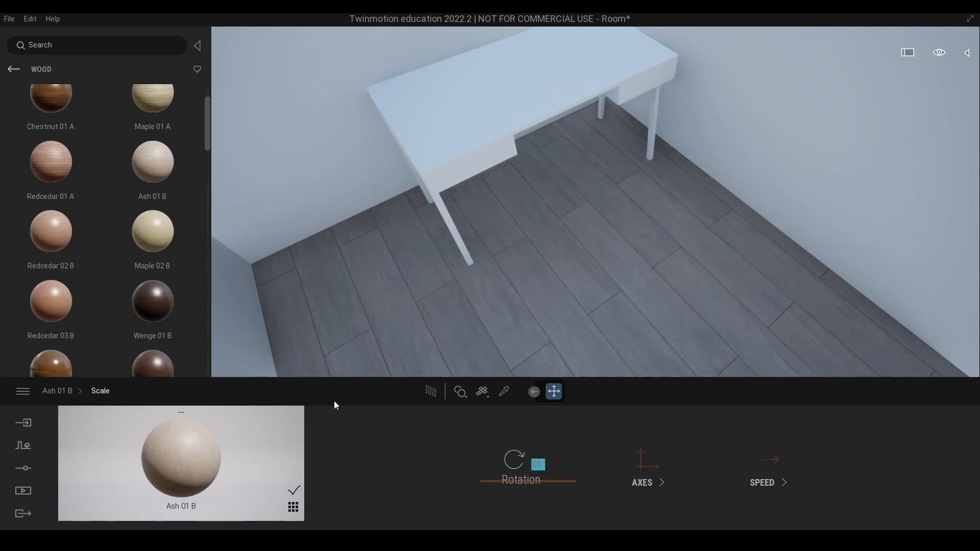
pyautogui.click(60, 393)
# Apply the Plaster coating 02 wall covering to the room's walls.
pyautogui.moveTo(611, 287); pyautogui.dragTo(601, 184, button='right')
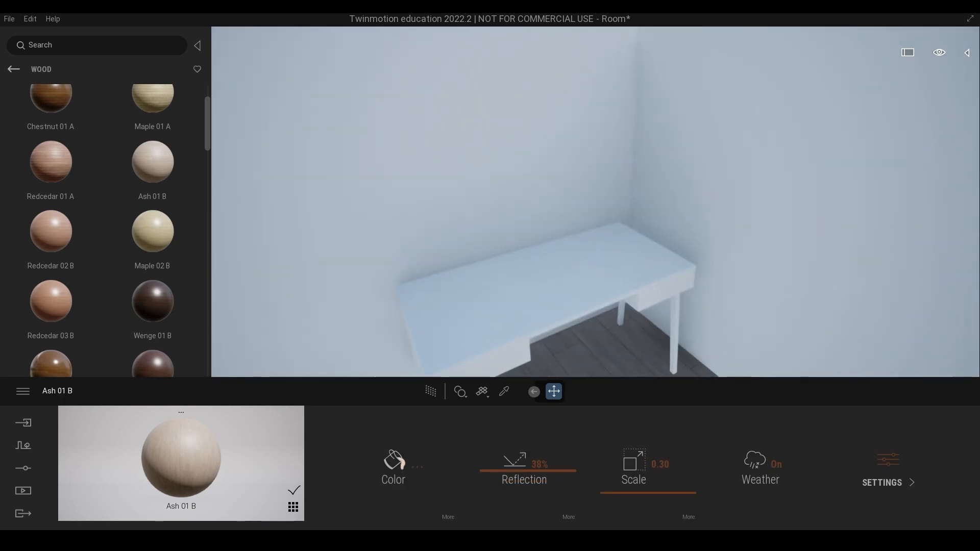
pyautogui.click(13, 69)
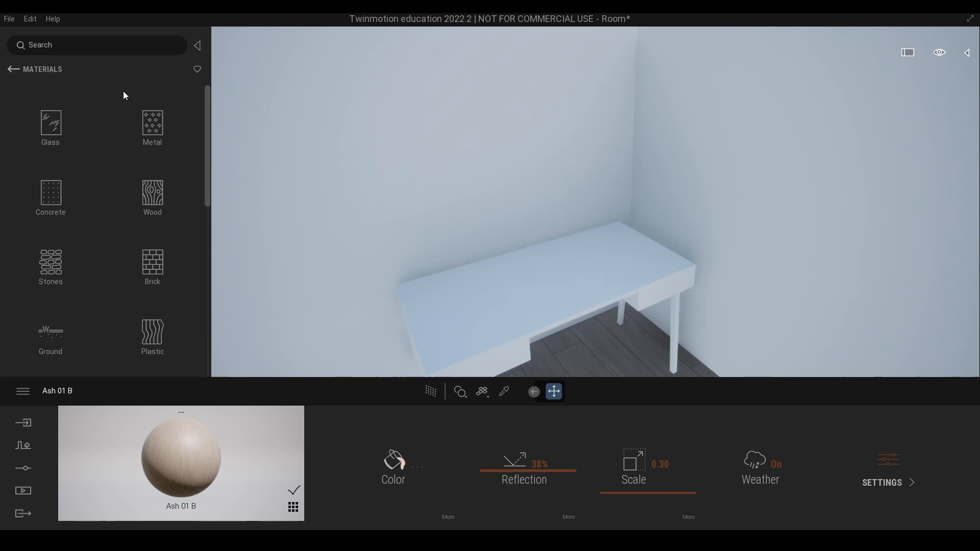
pyautogui.moveTo(488, 219); pyautogui.dragTo(437, 198, button='right')
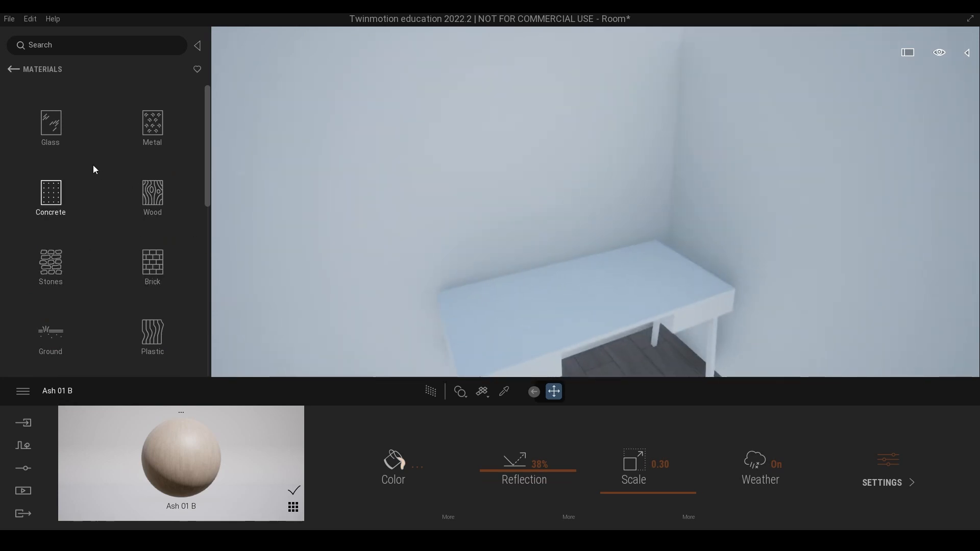
pyautogui.scroll(-5, 69, 213)
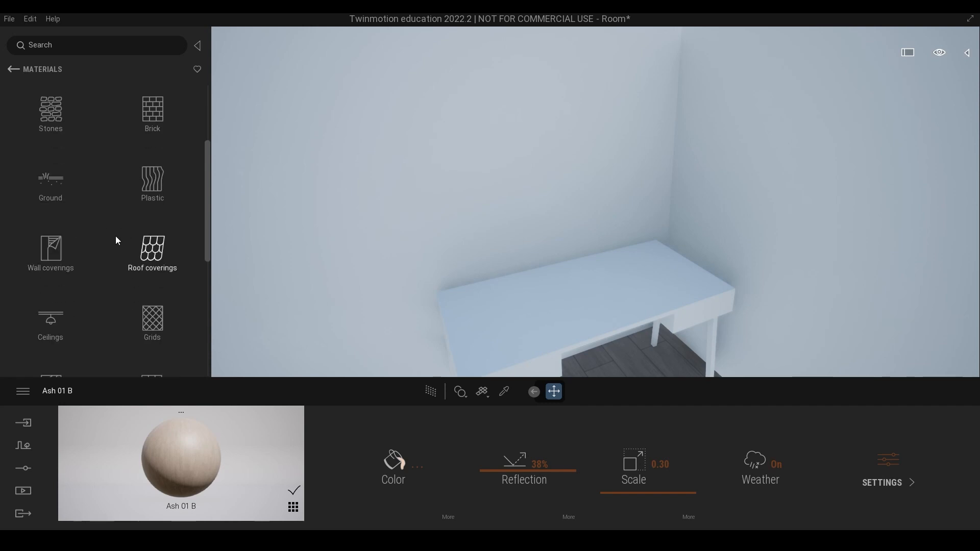
pyautogui.click(51, 250)
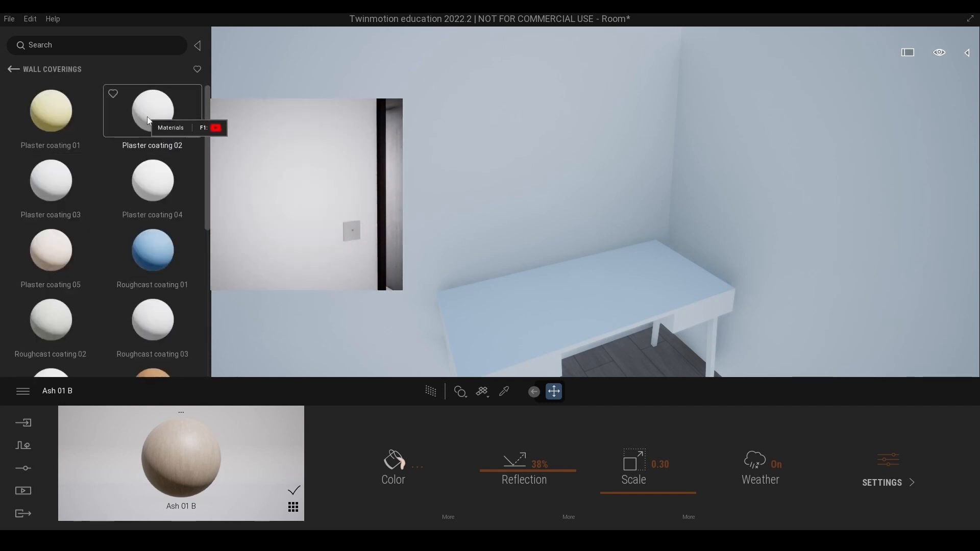
pyautogui.moveTo(158, 112); pyautogui.dragTo(409, 118)
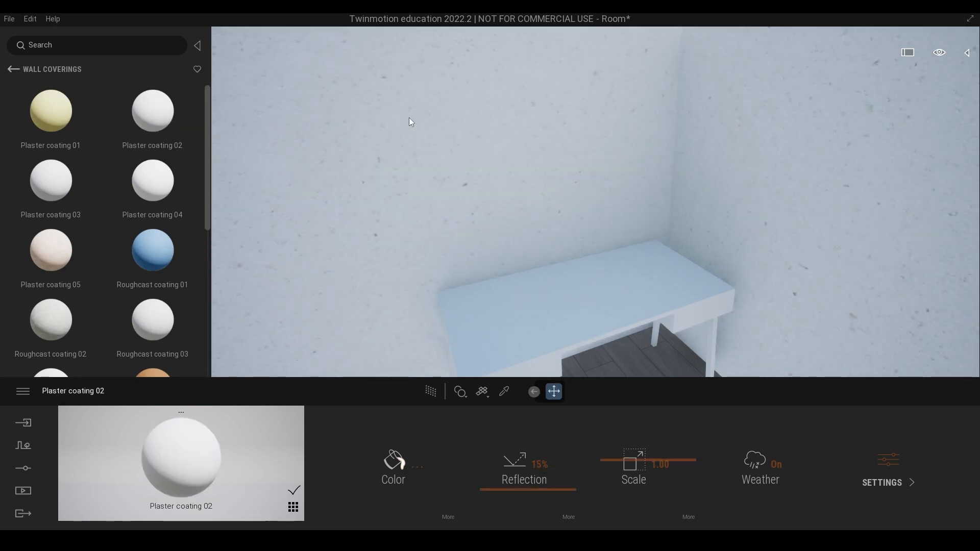
# Set the scale of the walls' Plaster coating 02 to 0.2 and inspect the wall texture up close.
pyautogui.write('0.2')
pyautogui.press('Return')
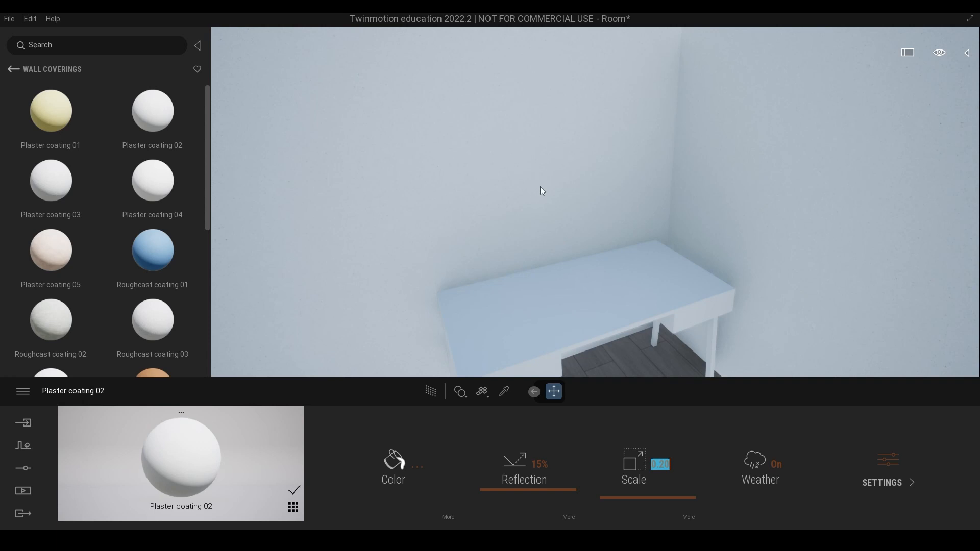
pyautogui.press('w')
pyautogui.press('a')
pyautogui.press('a')
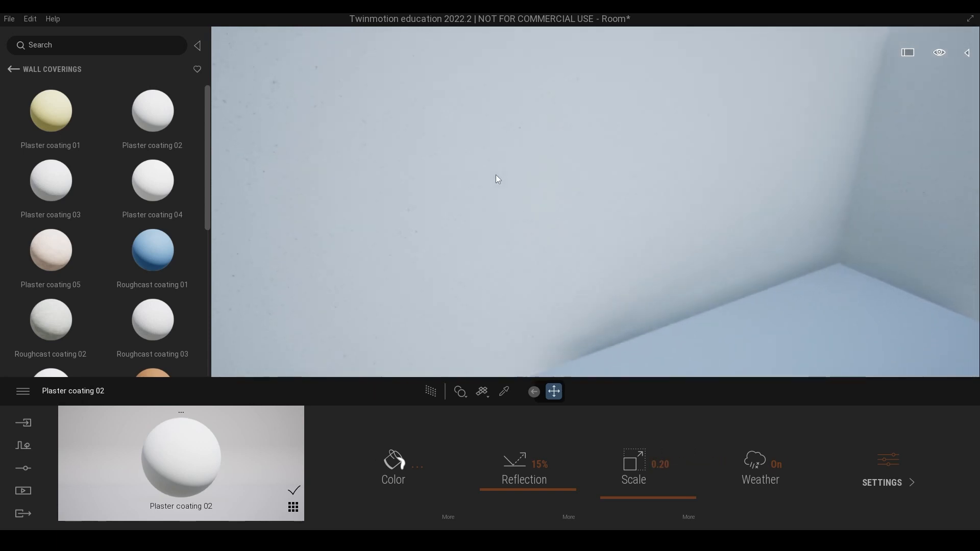
pyautogui.press('w')
pyautogui.press('s')
pyautogui.press('s')
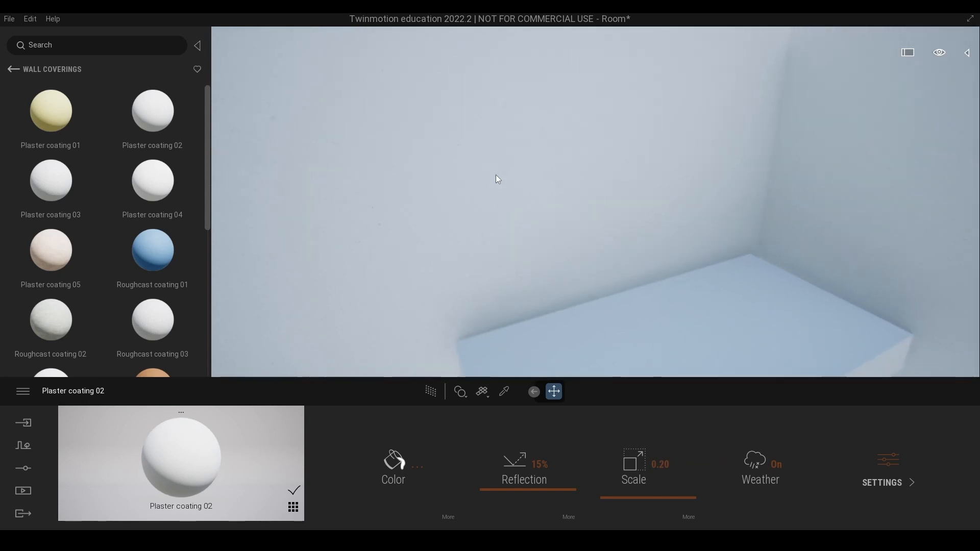
# Browse the wood materials for Ash 05 G and apply it to the table's top and frame.
pyautogui.moveTo(279, 324); pyautogui.dragTo(302, 340, button='right')
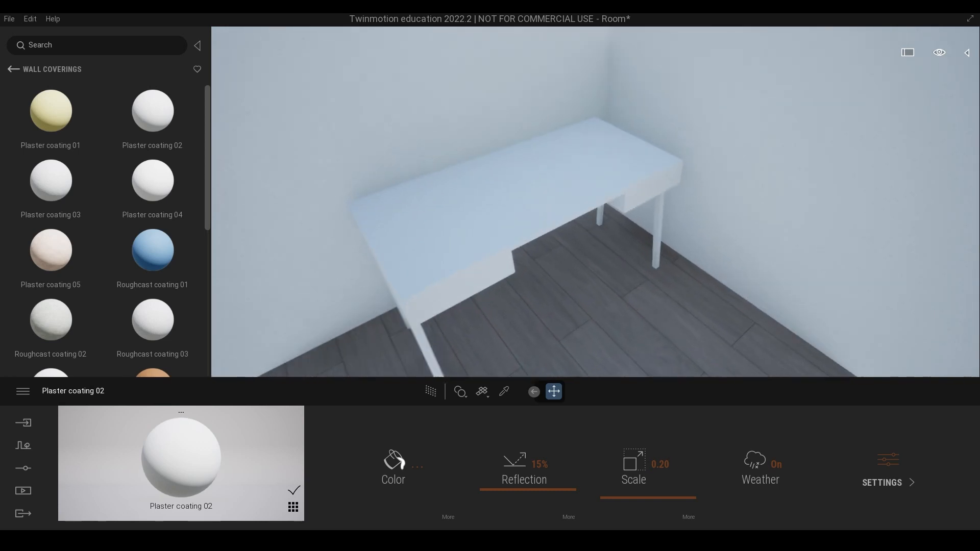
pyautogui.press('w')
pyautogui.press('s')
pyautogui.moveTo(408, 260); pyautogui.dragTo(388, 262, button='right')
pyautogui.click(50, 66)
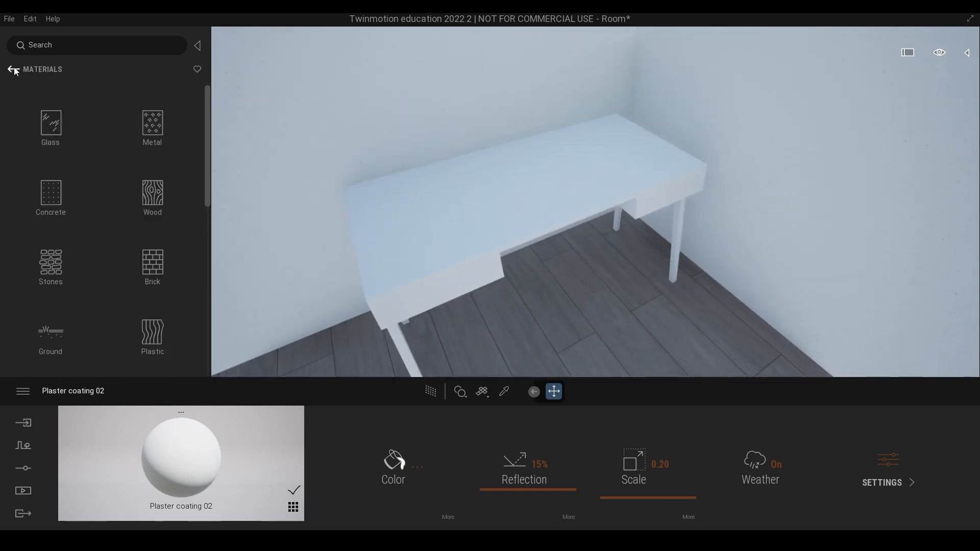
pyautogui.scroll(-2, 155, 221)
pyautogui.scroll(-2, 143, 221)
pyautogui.scroll(4, 143, 222)
pyautogui.click(158, 200)
pyautogui.scroll(-4, 85, 217)
pyautogui.scroll(-6, 84, 220)
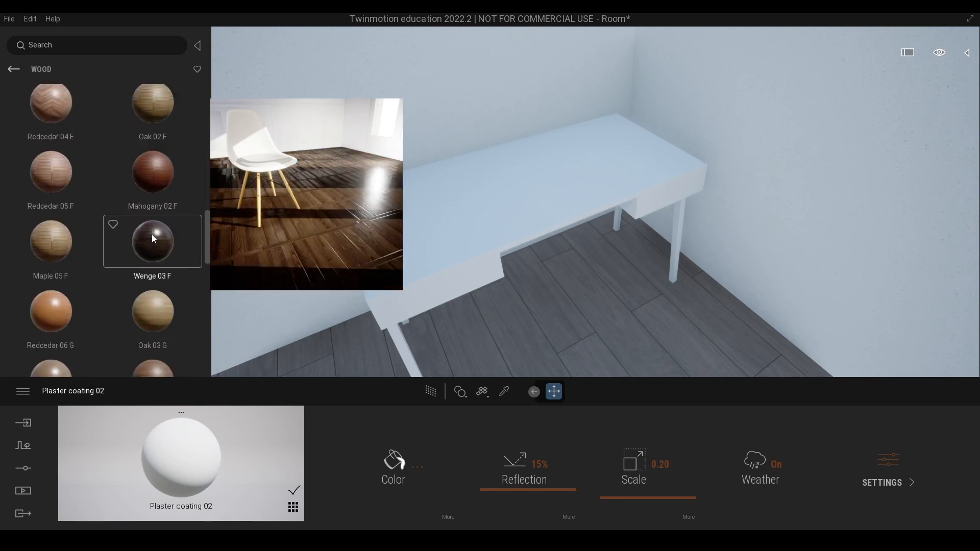
pyautogui.scroll(-5, 152, 237)
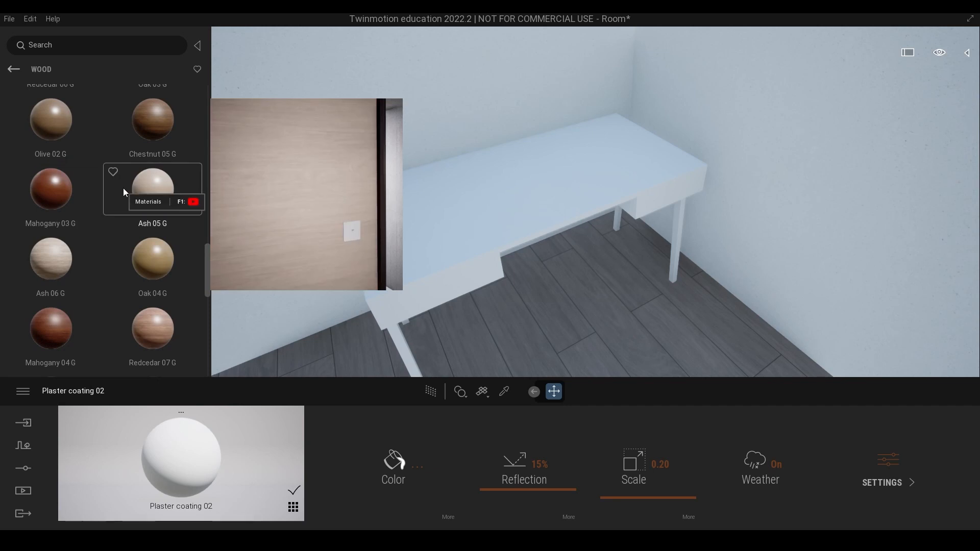
pyautogui.scroll(-2, 153, 187)
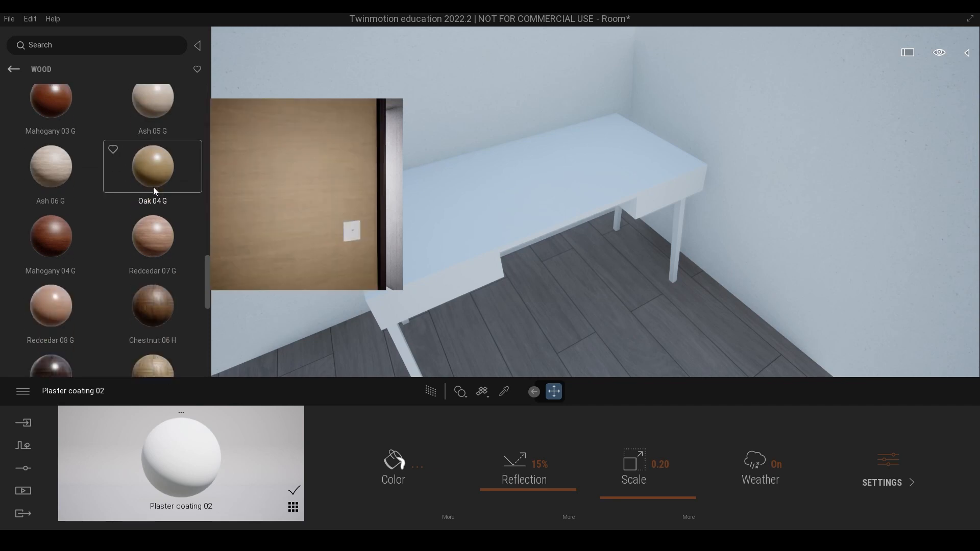
pyautogui.scroll(1, 152, 145)
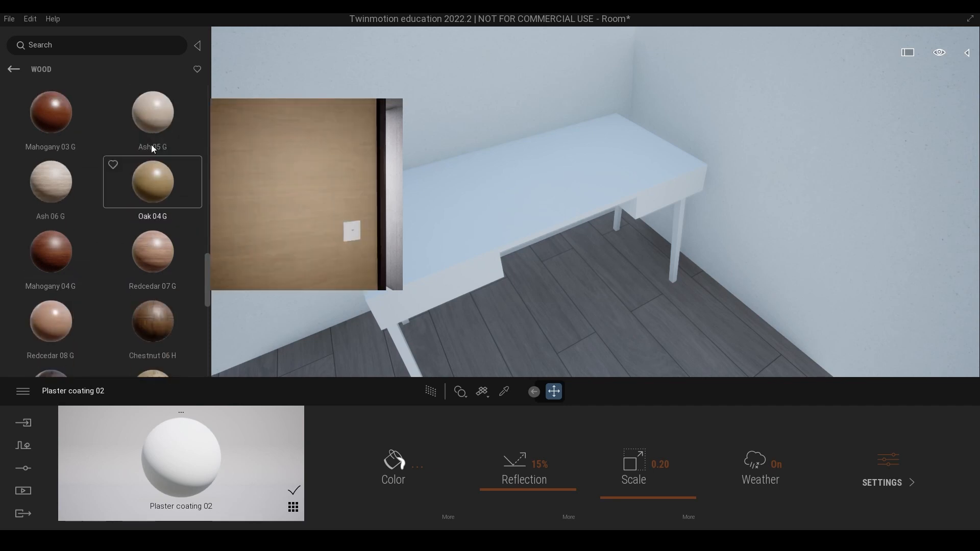
pyautogui.moveTo(144, 152); pyautogui.dragTo(431, 213)
# Set the scale of the table's Ash 05 G material to 0.5.
pyautogui.moveTo(592, 249)
pyautogui.mouseDown(button='right')
pyautogui.moveTo(591, 279)
pyautogui.moveTo(591, 248)
pyautogui.mouseUp(button='right')
pyautogui.press('w')
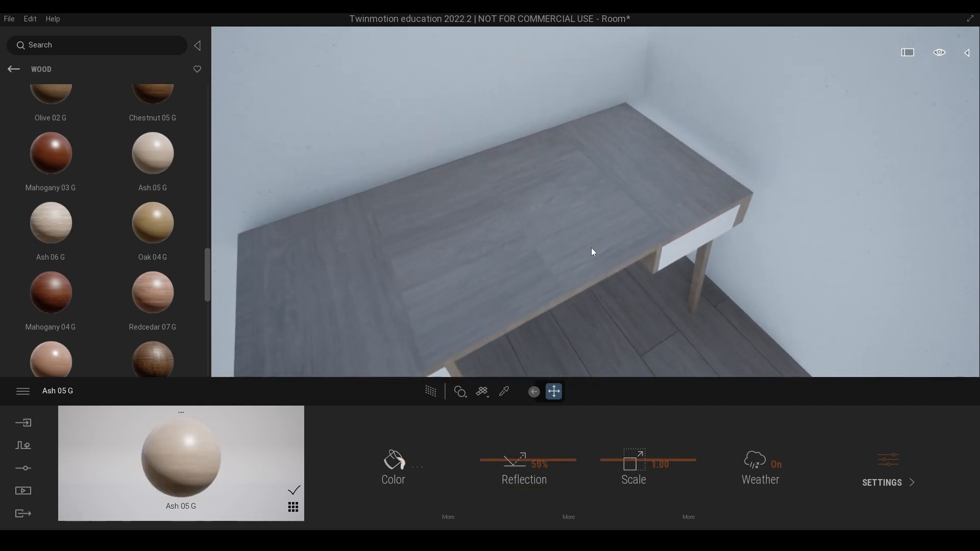
pyautogui.click(504, 392)
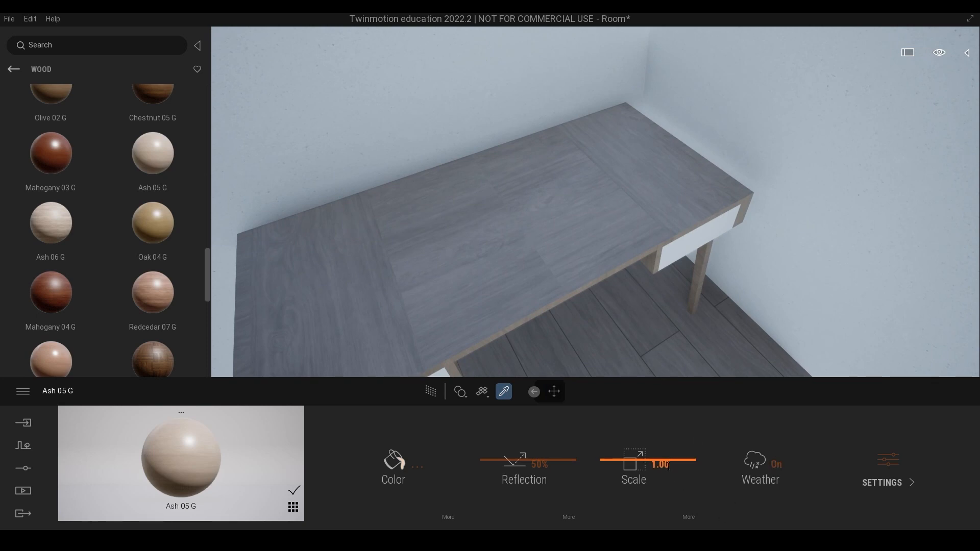
pyautogui.moveTo(669, 465); pyautogui.dragTo(623, 464)
pyautogui.write('.5')
pyautogui.press('Return')
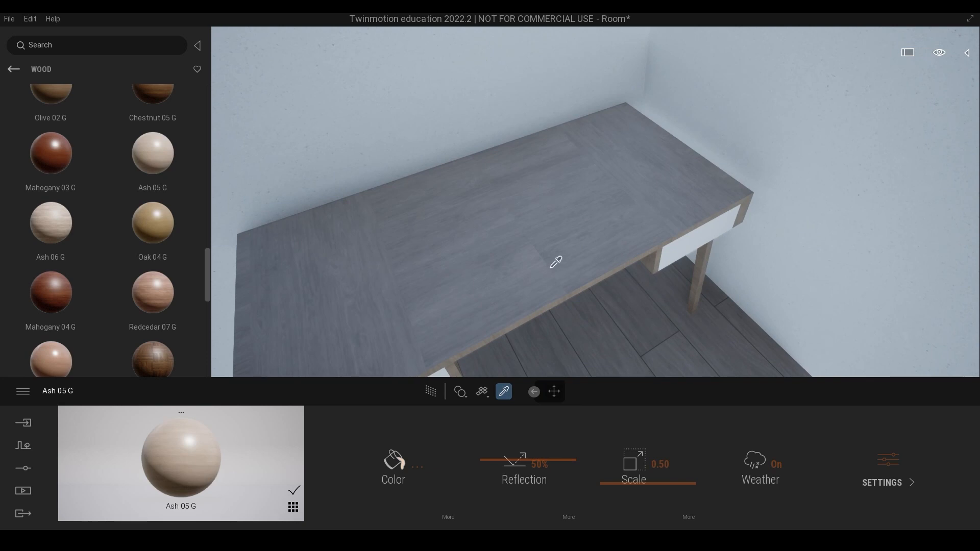
# Inspect the tabletop grain up close and rotate the table's Ash 05 G texture by 90 degrees.
pyautogui.moveTo(577, 254); pyautogui.dragTo(516, 291, button='right')
pyautogui.press('w')
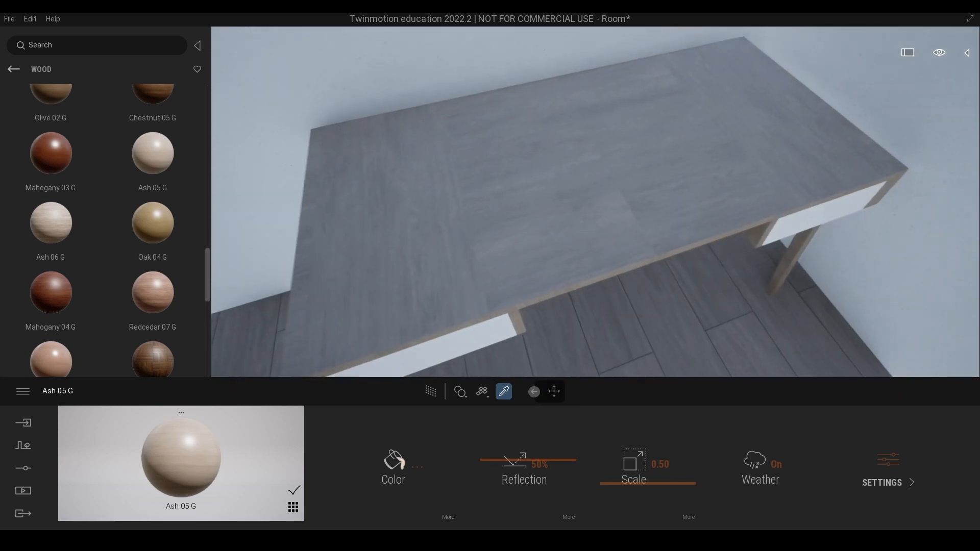
pyautogui.press('s')
pyautogui.press('d')
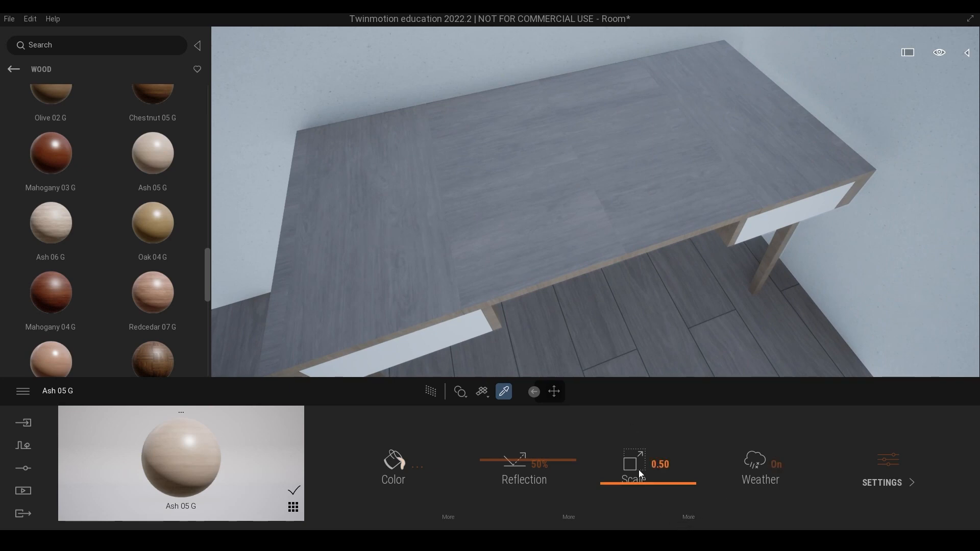
pyautogui.click(689, 518)
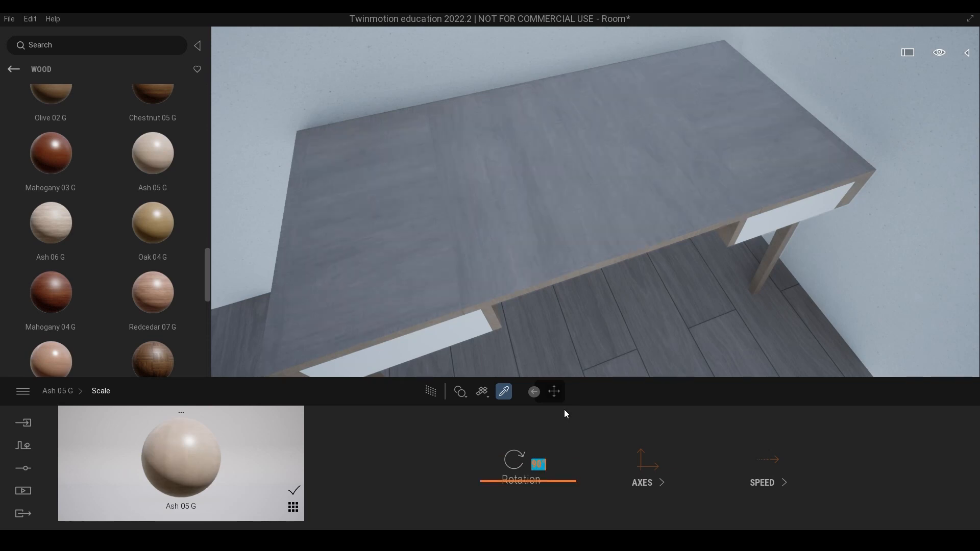
# Pick the White material on the table's drawer fronts and set its reflection to 80%.
pyautogui.keyDown('shift'); pyautogui.moveTo(611, 214); pyautogui.dragTo(599, 193, button='middle'); pyautogui.keyUp('shift')
pyautogui.click(751, 135)
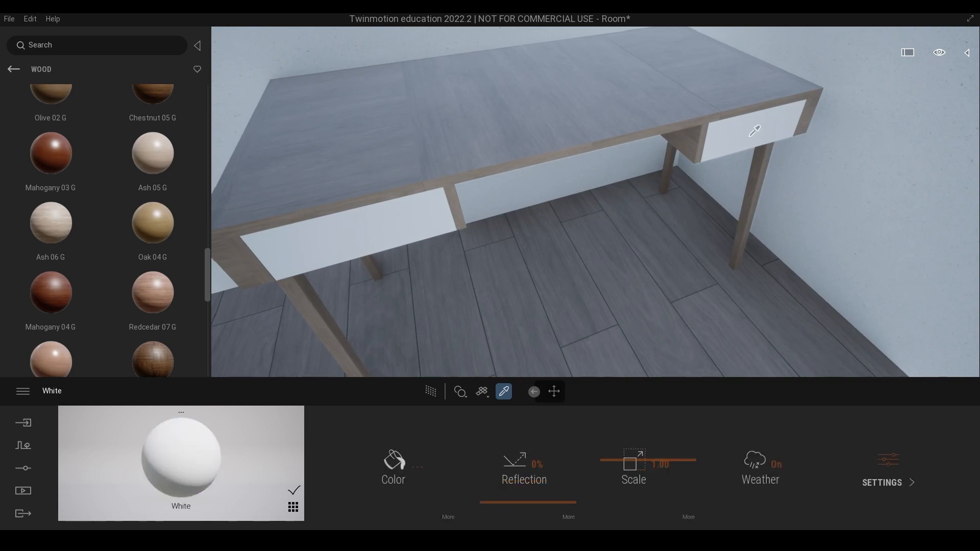
pyautogui.moveTo(529, 504); pyautogui.dragTo(541, 477)
pyautogui.click(541, 477)
pyautogui.write('80')
pyautogui.press('Return')
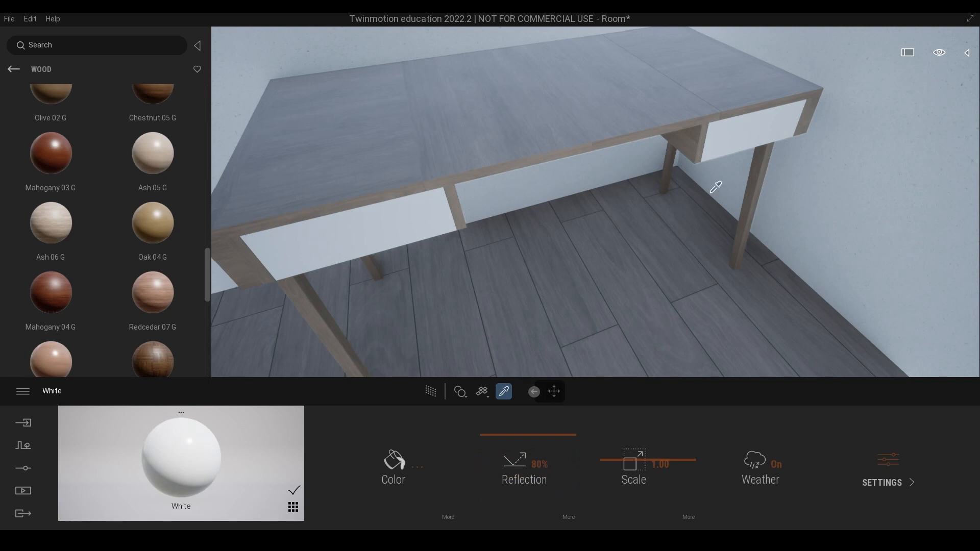
pyautogui.moveTo(673, 198); pyautogui.dragTo(690, 232, button='middle')
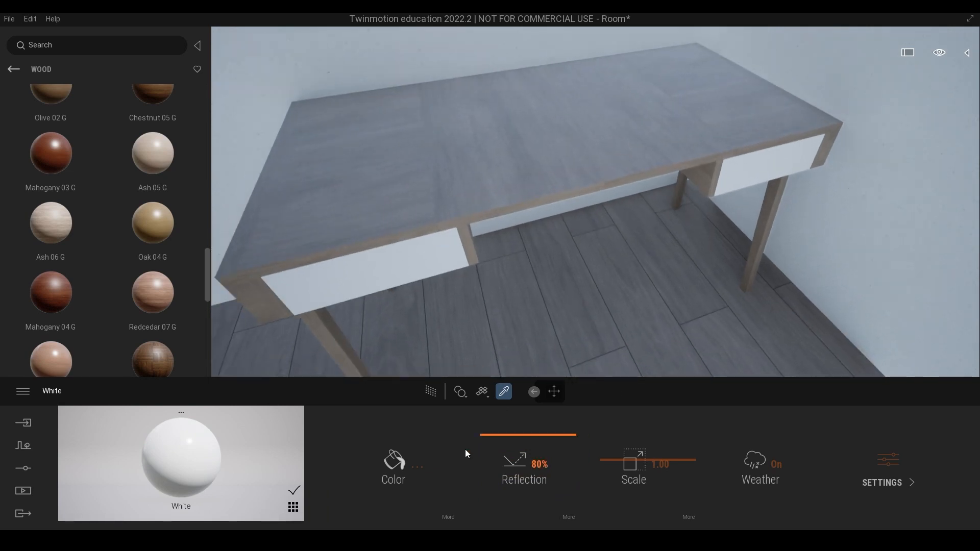
pyautogui.click(402, 466)
pyautogui.click(545, 368)
pyautogui.moveTo(615, 254); pyautogui.dragTo(581, 303, button='middle')
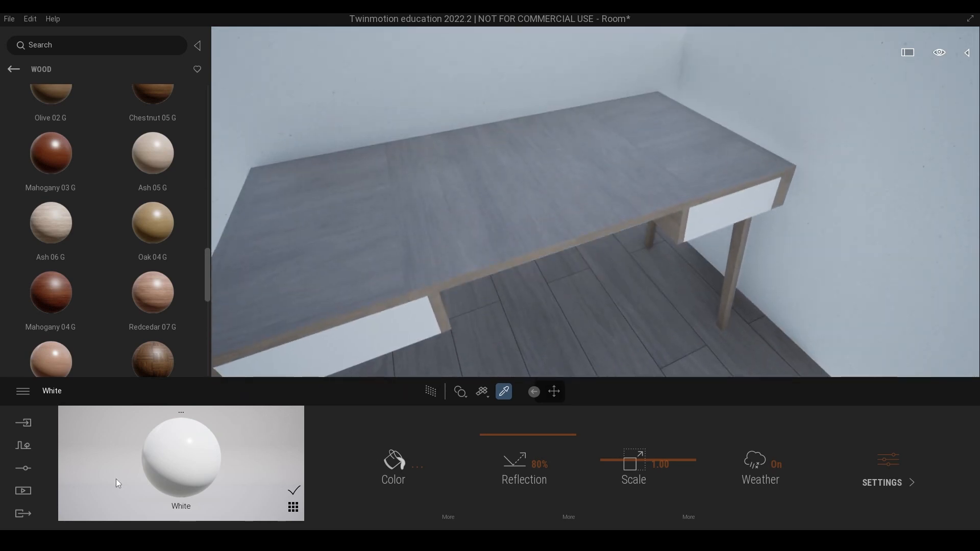
# Return to the saved Room1 image view and save the project.
pyautogui.click(17, 495)
pyautogui.click(219, 471)
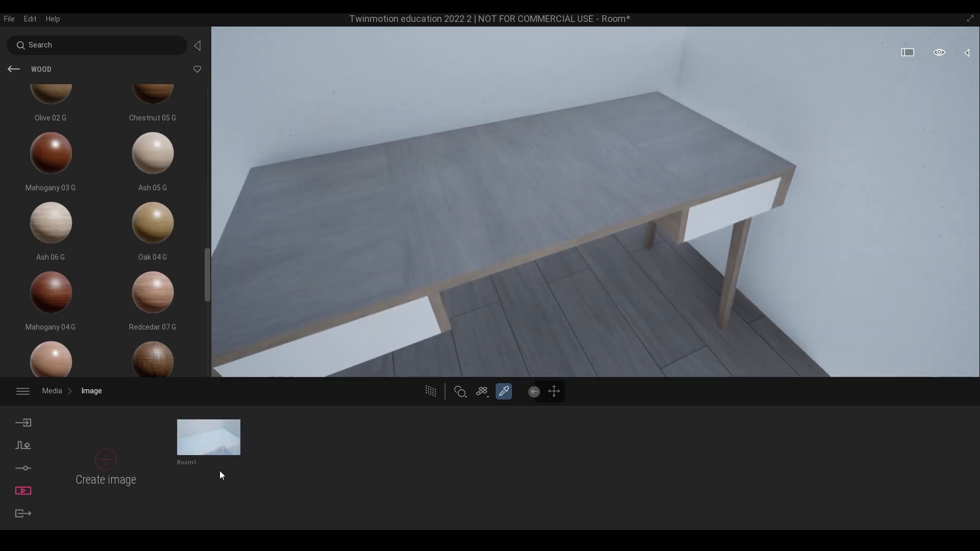
pyautogui.click(206, 449)
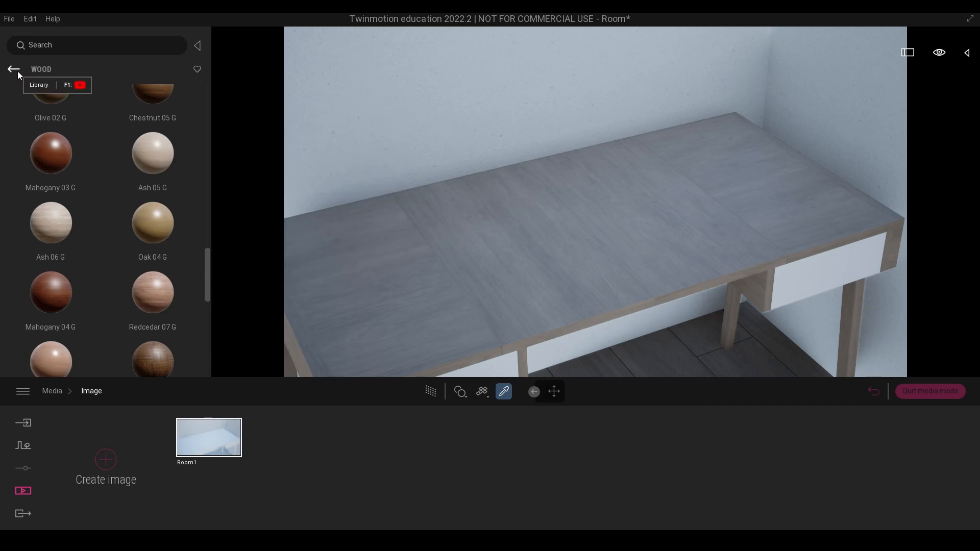
pyautogui.click(9, 18)
pyautogui.click(30, 101)
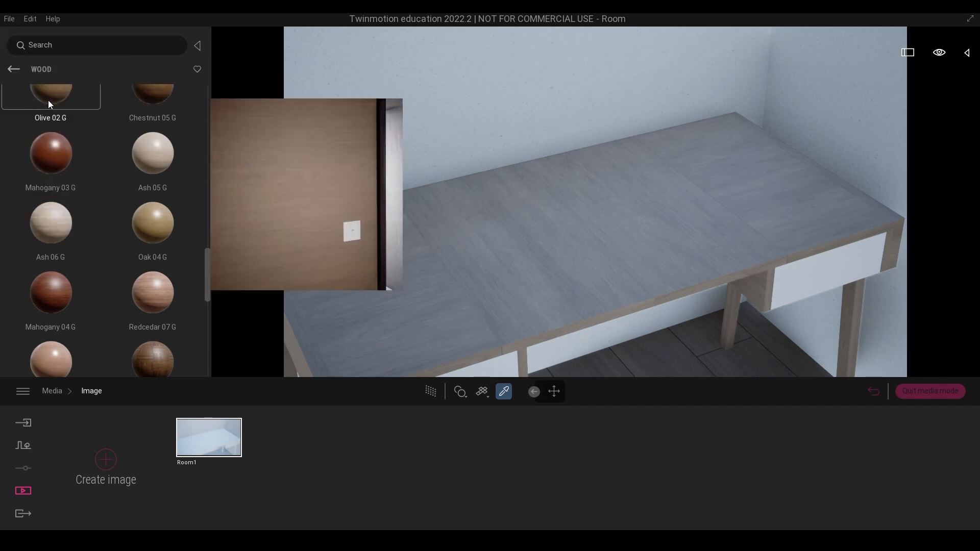
# Browse the library's home office objects to the Tables collection.
pyautogui.click(13, 71)
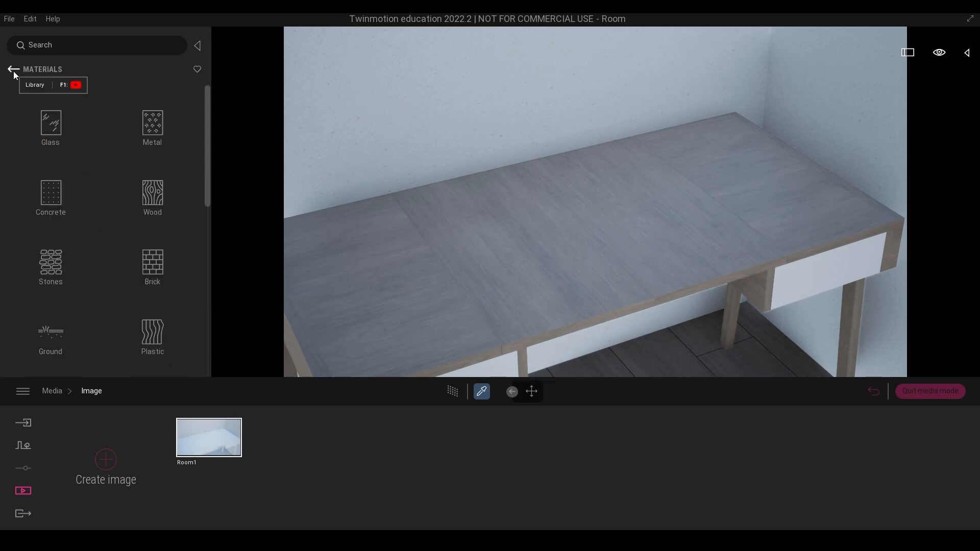
pyautogui.click(14, 72)
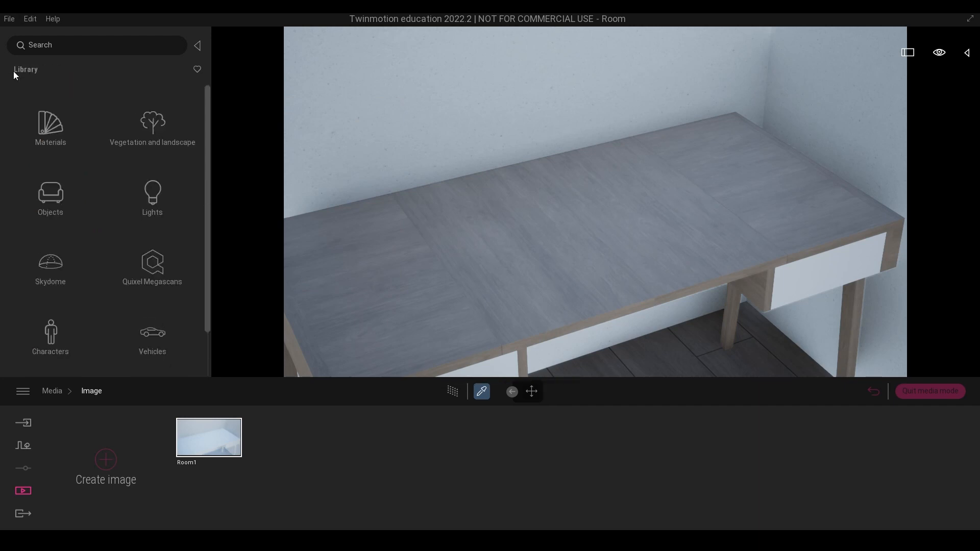
pyautogui.click(57, 196)
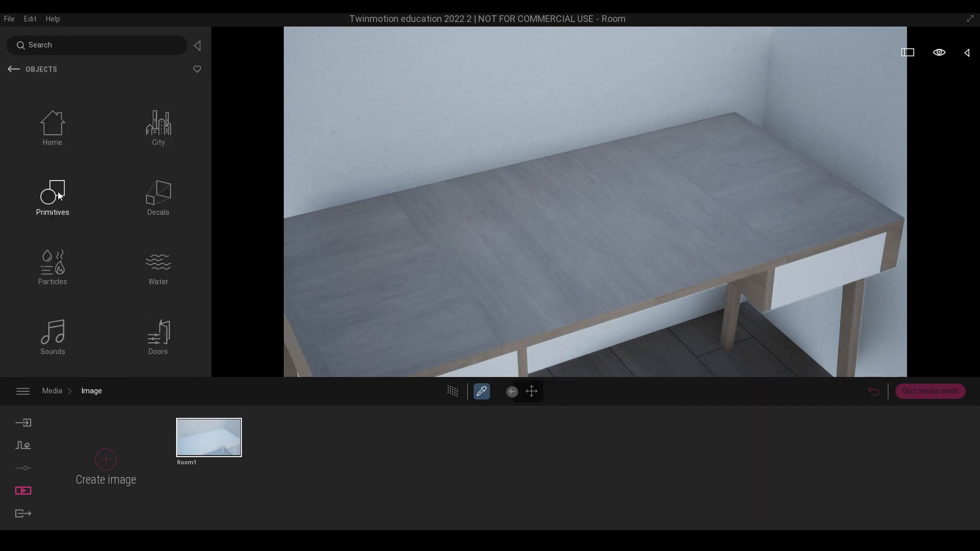
pyautogui.click(60, 132)
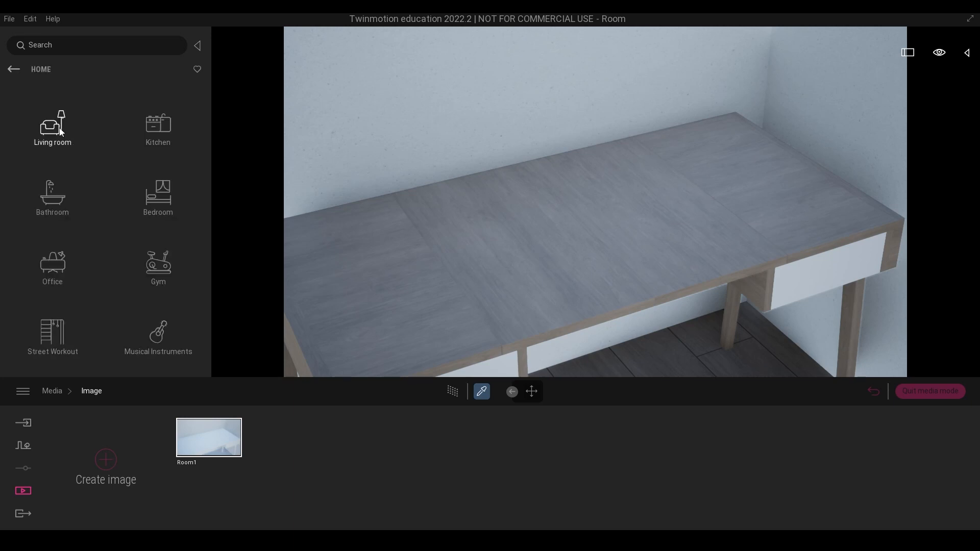
pyautogui.click(56, 263)
pyautogui.click(156, 122)
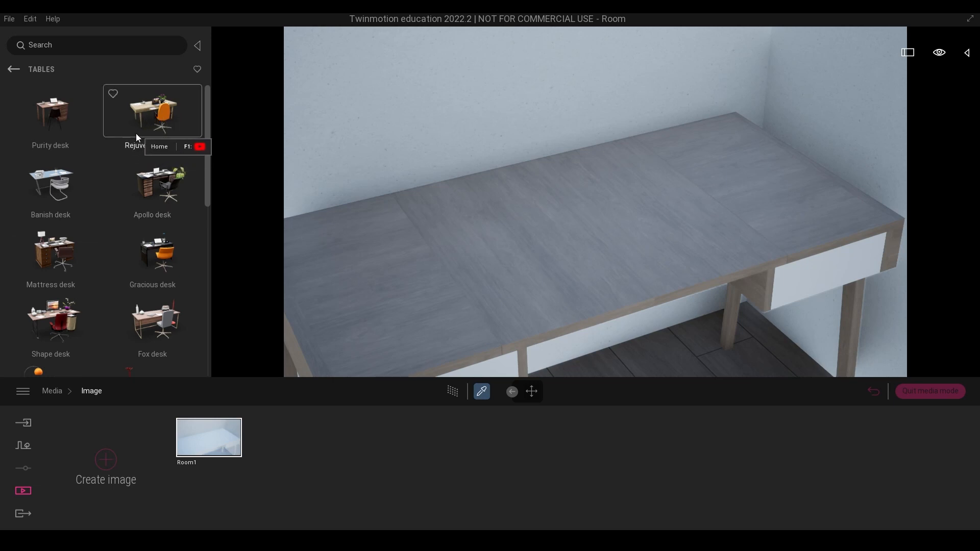
# Leave media mode and set the navigation speed to Walk speed 3.
pyautogui.moveTo(456, 132); pyautogui.dragTo(352, 107)
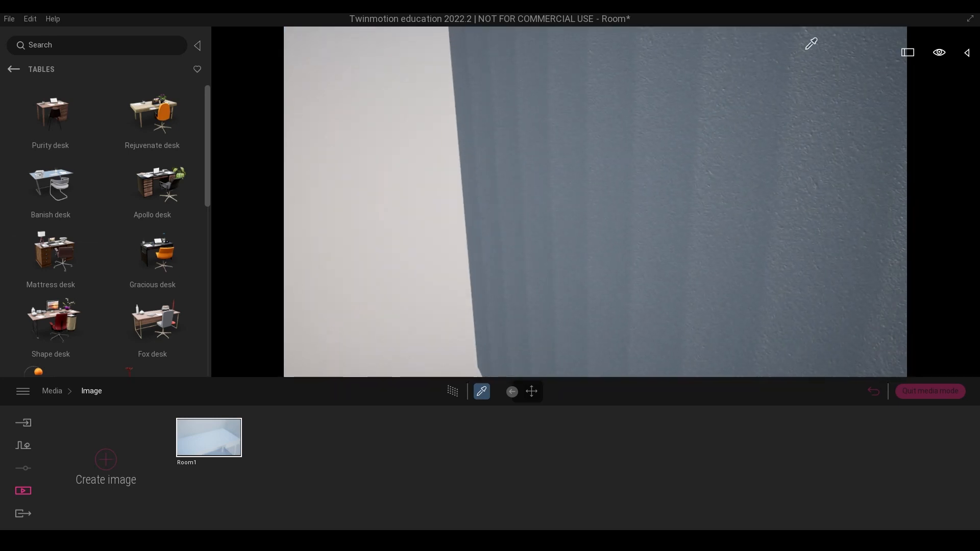
pyautogui.click(928, 396)
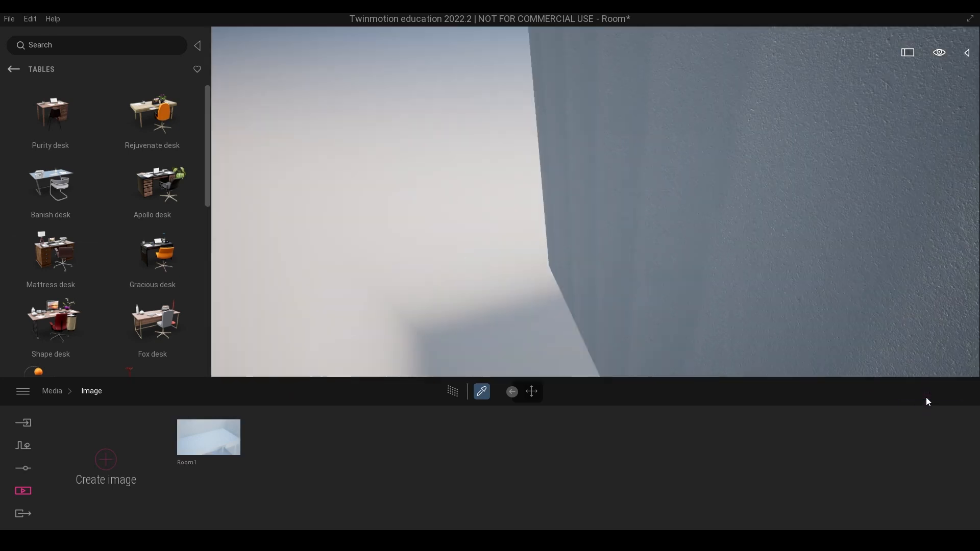
pyautogui.click(943, 53)
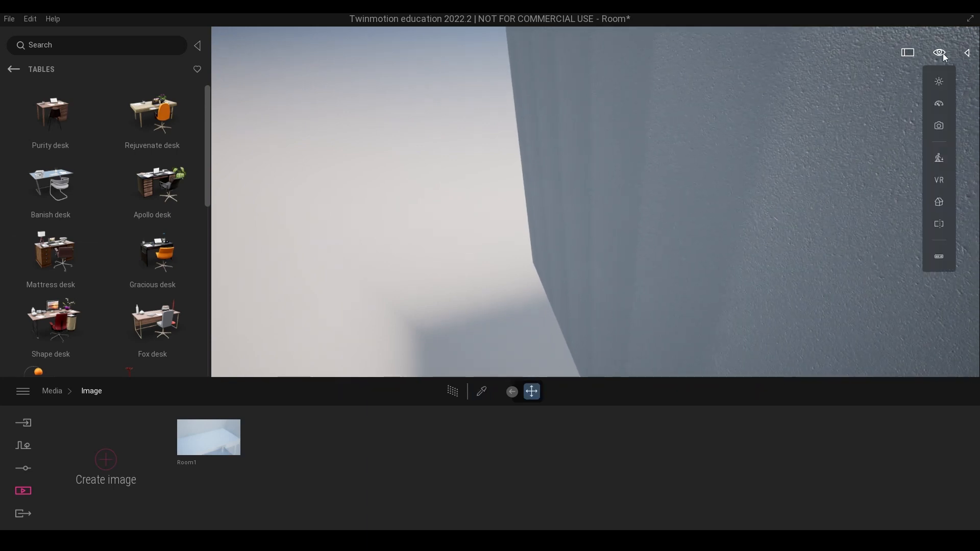
pyautogui.click(939, 104)
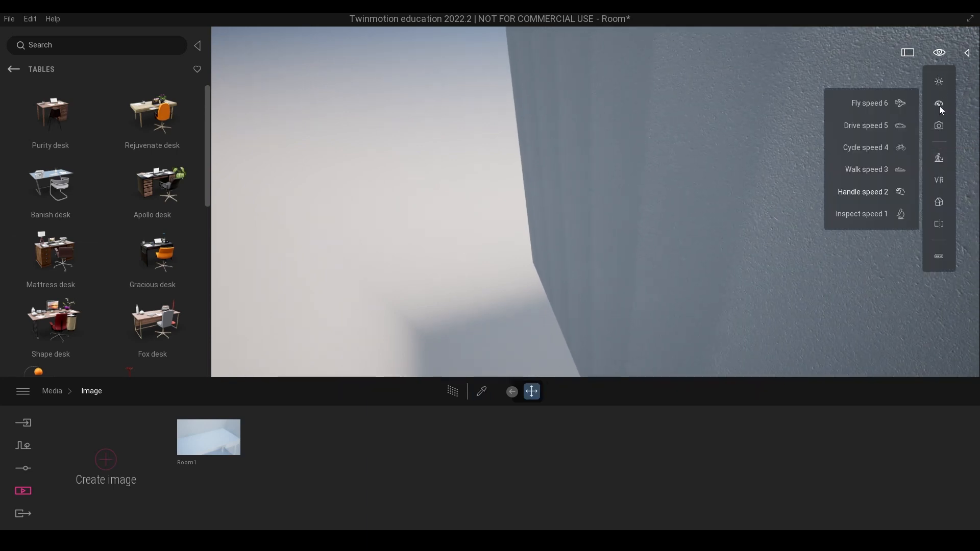
pyautogui.click(867, 169)
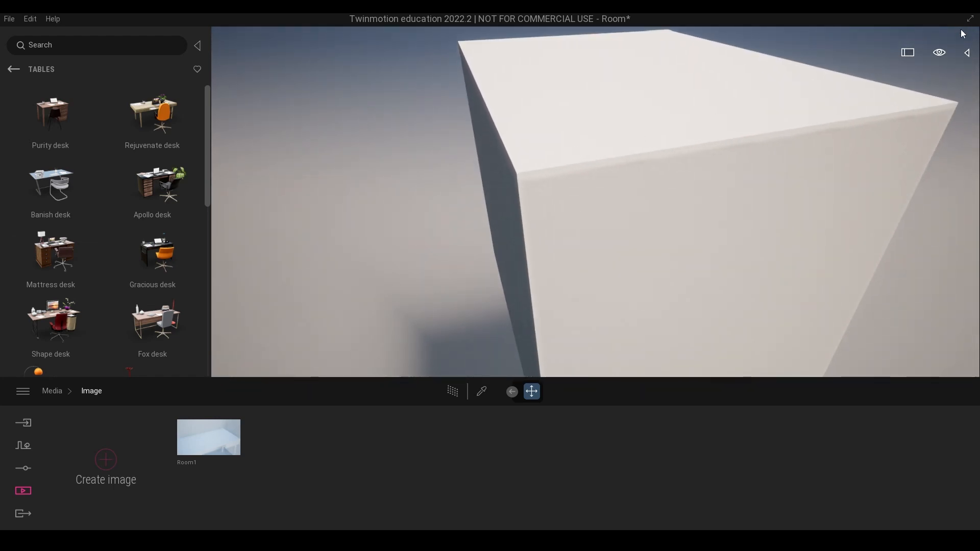
# Show the scene graph and hide the Room.fbx container so only the table remains visible.
pyautogui.click(967, 53)
pyautogui.click(810, 118)
pyautogui.click(811, 104)
pyautogui.click(810, 133)
pyautogui.press('d')
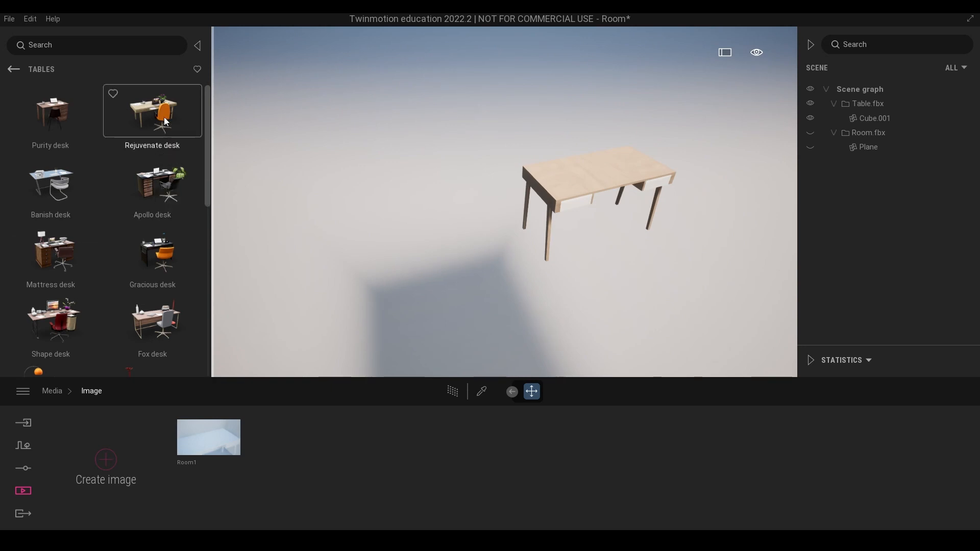
# Place a Rejuvenate desk from the library on the ground beside the existing table.
pyautogui.moveTo(164, 116); pyautogui.dragTo(271, 198)
pyautogui.moveTo(358, 261); pyautogui.dragTo(480, 228)
pyautogui.moveTo(501, 228); pyautogui.dragTo(672, 220, button='middle')
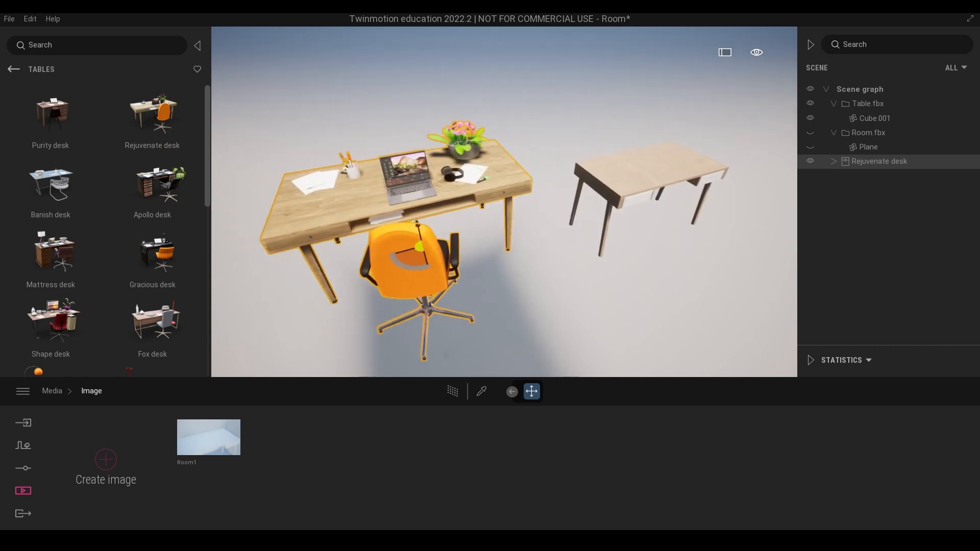
# Expand the Rejuvenate desk's hierarchy, try to move its child objects out of it, and shift the desk set slightly.
pyautogui.click(833, 161)
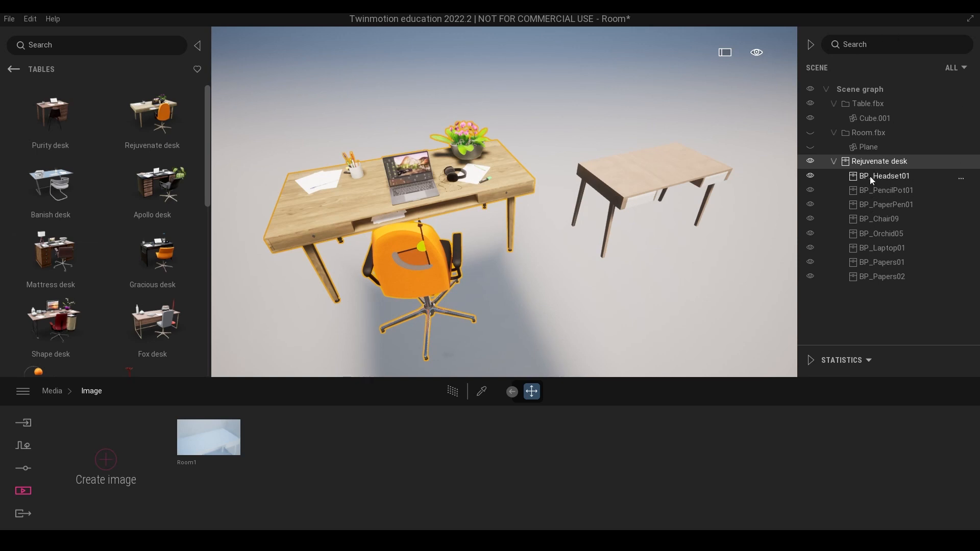
pyautogui.click(870, 176)
pyautogui.keyDown('shift'); pyautogui.click(873, 275); pyautogui.keyUp('shift')
pyautogui.moveTo(870, 175)
pyautogui.mouseDown()
pyautogui.moveTo(874, 156)
pyautogui.moveTo(868, 176)
pyautogui.moveTo(861, 163)
pyautogui.mouseUp()
pyautogui.moveTo(412, 259); pyautogui.dragTo(402, 277)
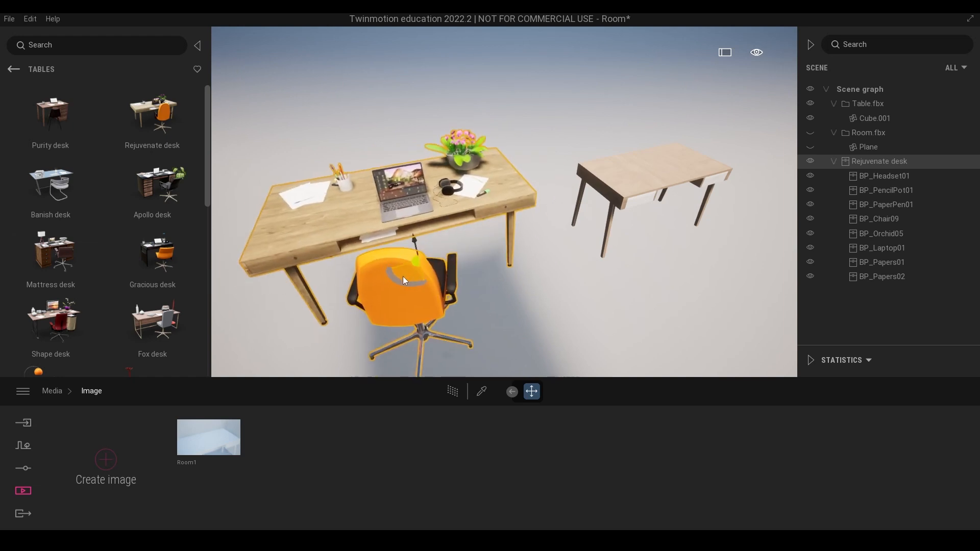
# Move BP_Headset01 through BP_Papers02 out of the Rejuvenate desk into Room.fbx, and delete the desk itself.
pyautogui.click(876, 176)
pyautogui.keyDown('shift'); pyautogui.click(882, 276); pyautogui.keyUp('shift')
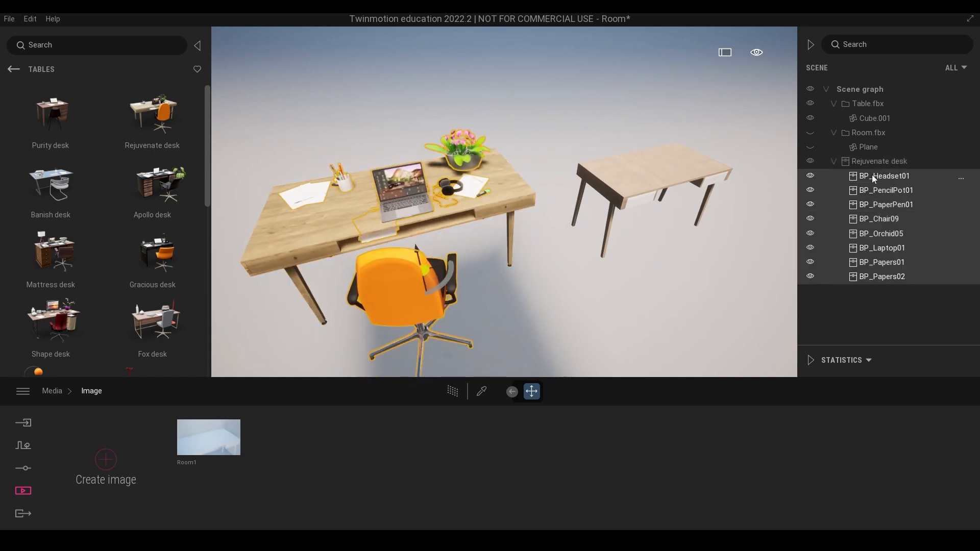
pyautogui.moveTo(872, 175); pyautogui.dragTo(880, 155)
pyautogui.click(863, 280)
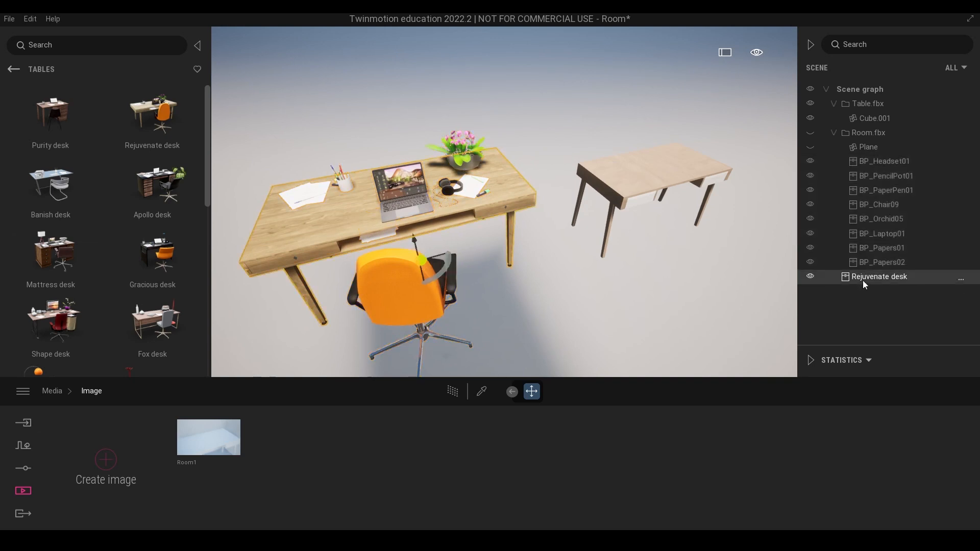
pyautogui.press('Delete')
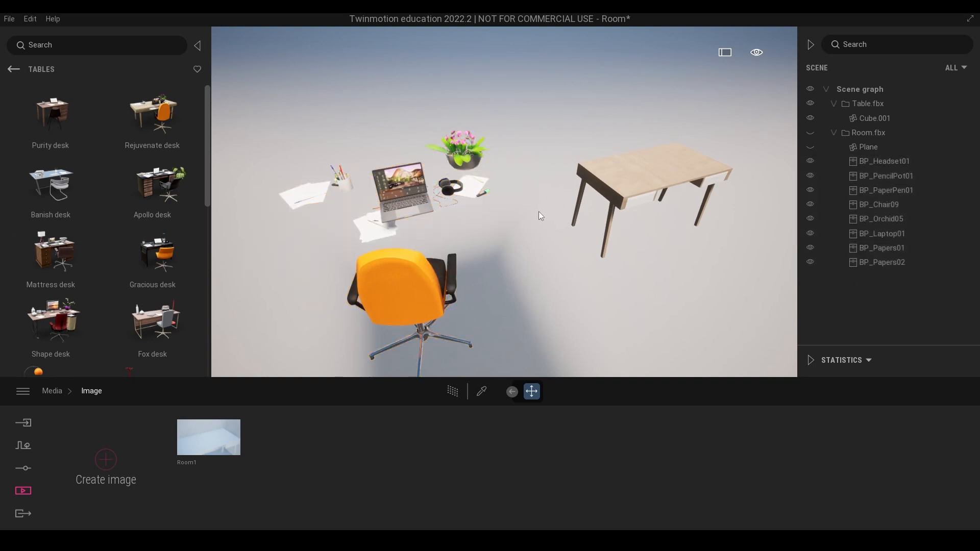
# Delete the BP_Papers01 sheets in front of the laptop and the orange BP_Chair09 chair.
pyautogui.moveTo(538, 210); pyautogui.dragTo(534, 216, button='middle')
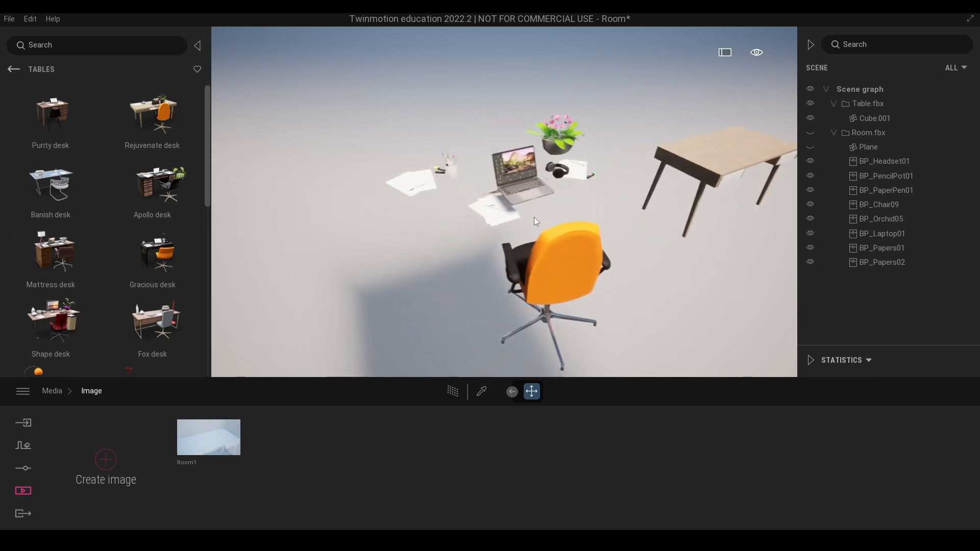
pyautogui.click(491, 217)
pyautogui.press('Delete')
pyautogui.click(547, 265)
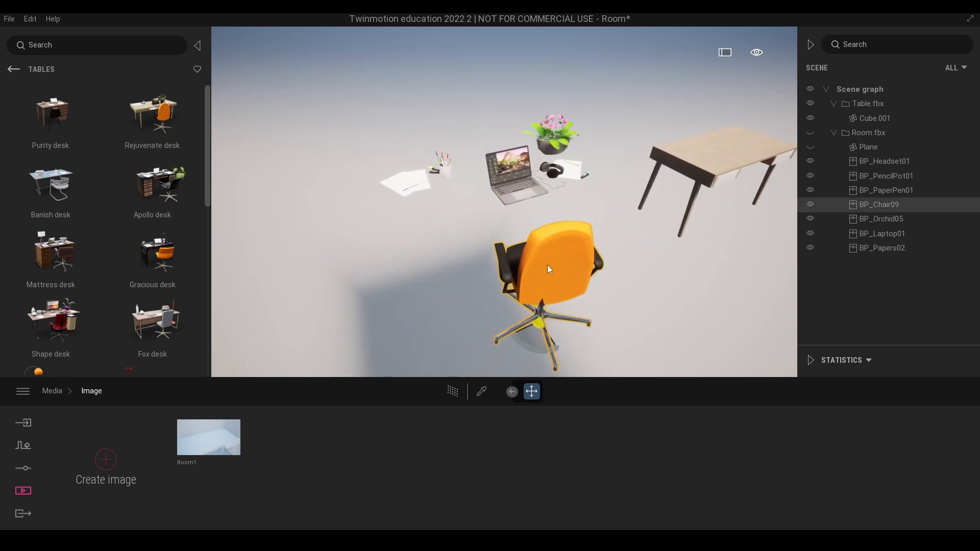
pyautogui.moveTo(547, 265); pyautogui.dragTo(607, 244, button='right')
pyautogui.press('Delete')
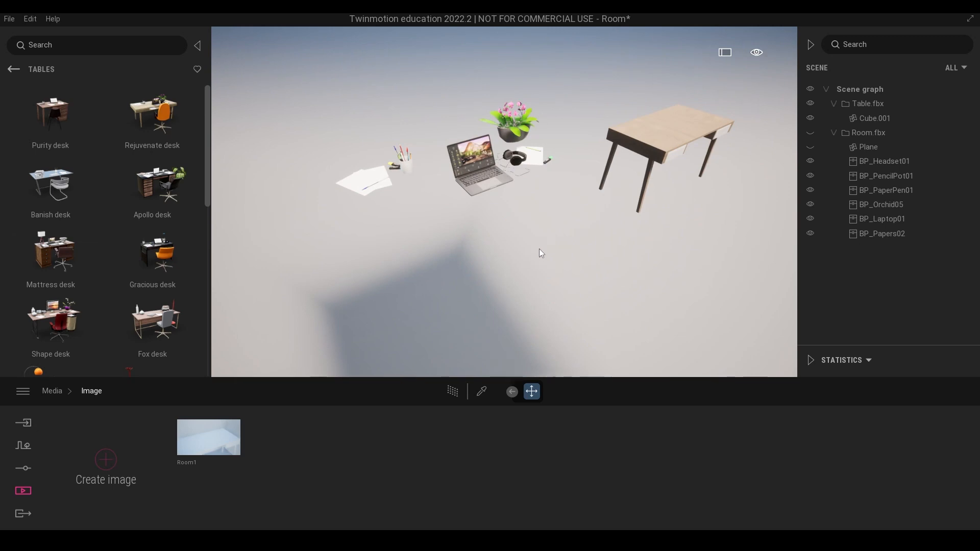
# Create a sub container named Misc under the scene graph root.
pyautogui.keyDown('shift'); pyautogui.moveTo(542, 245); pyautogui.dragTo(569, 227, button='middle'); pyautogui.keyUp('shift')
pyautogui.scroll(4, 569, 228)
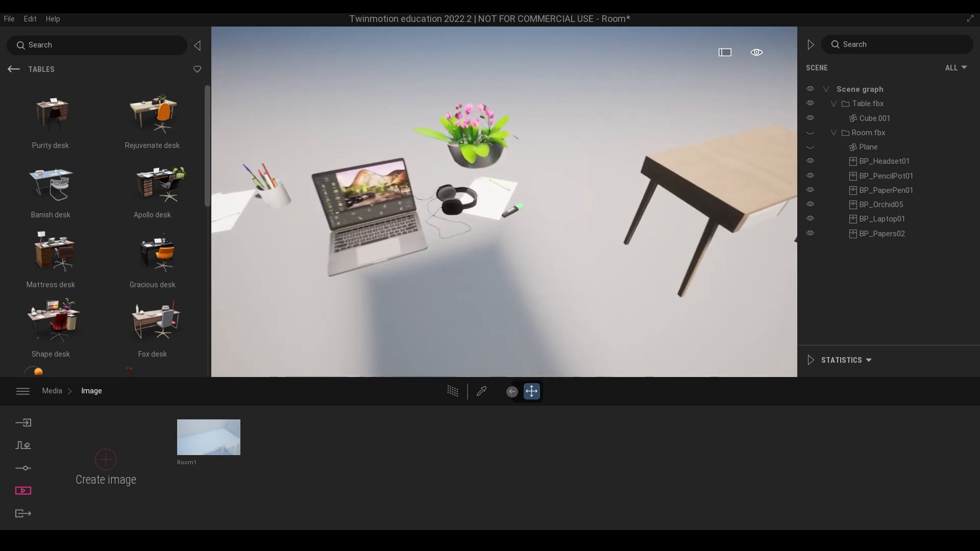
pyautogui.scroll(-2, 570, 227)
pyautogui.click(884, 161)
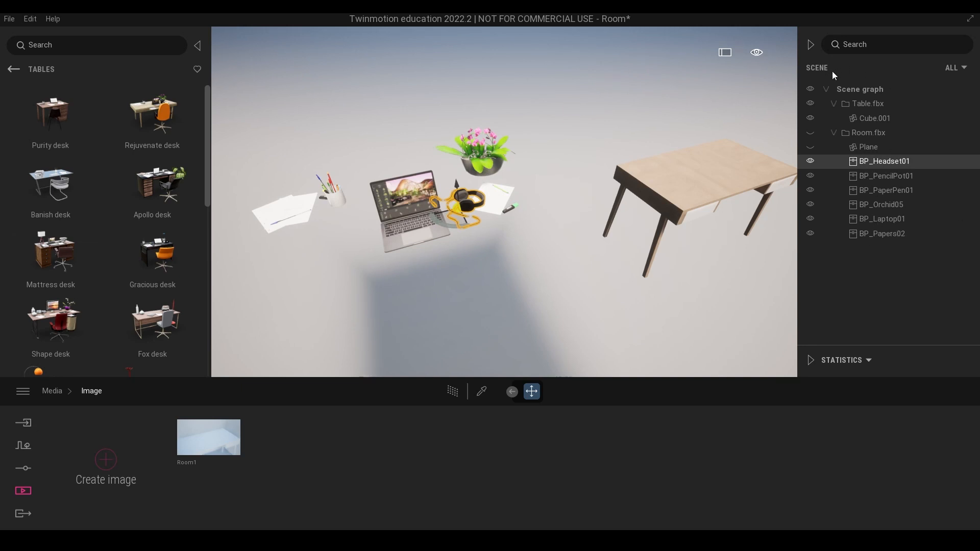
pyautogui.rightClick(847, 90)
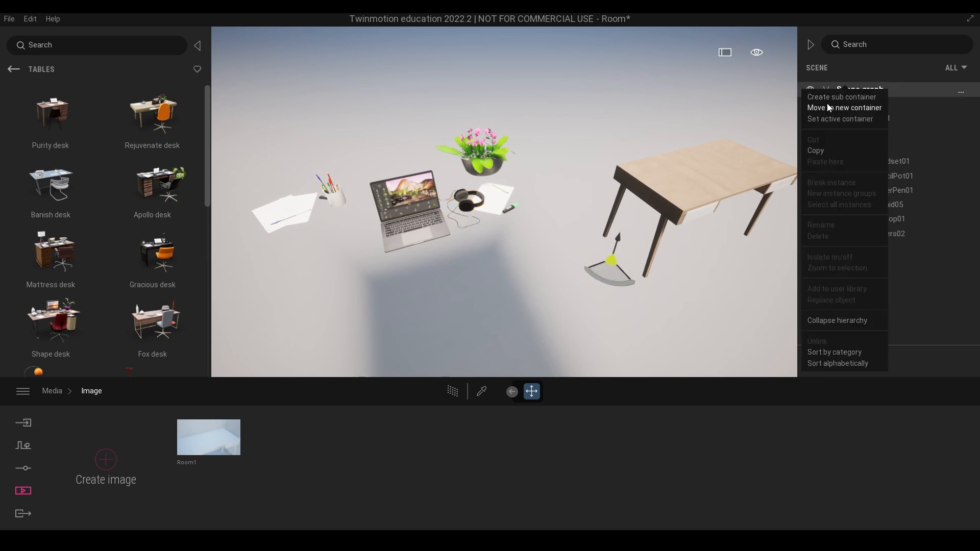
pyautogui.click(829, 97)
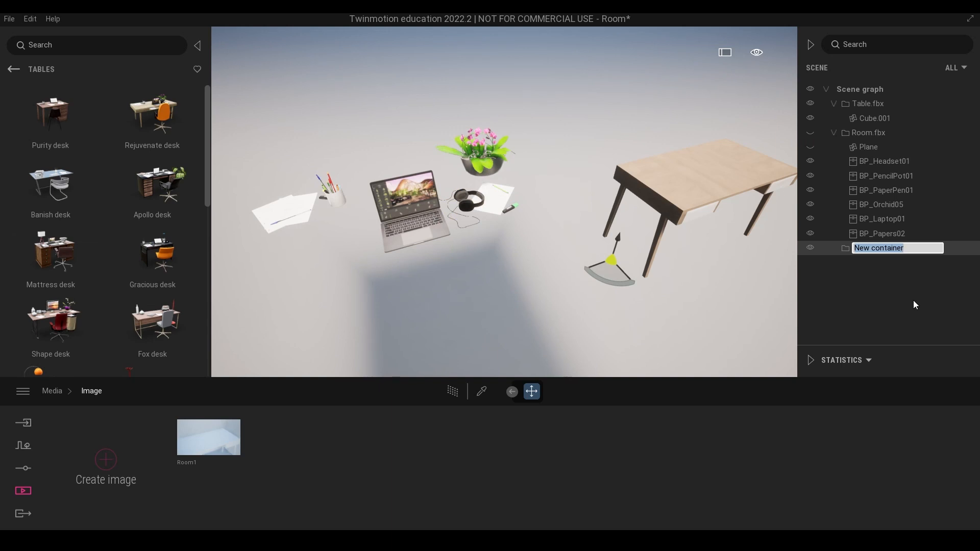
pyautogui.write('Misc')
pyautogui.press('Return')
# Move the six desk accessories, BP_Headset01 through BP_Papers02, into the Misc container and select that container.
pyautogui.click(886, 162)
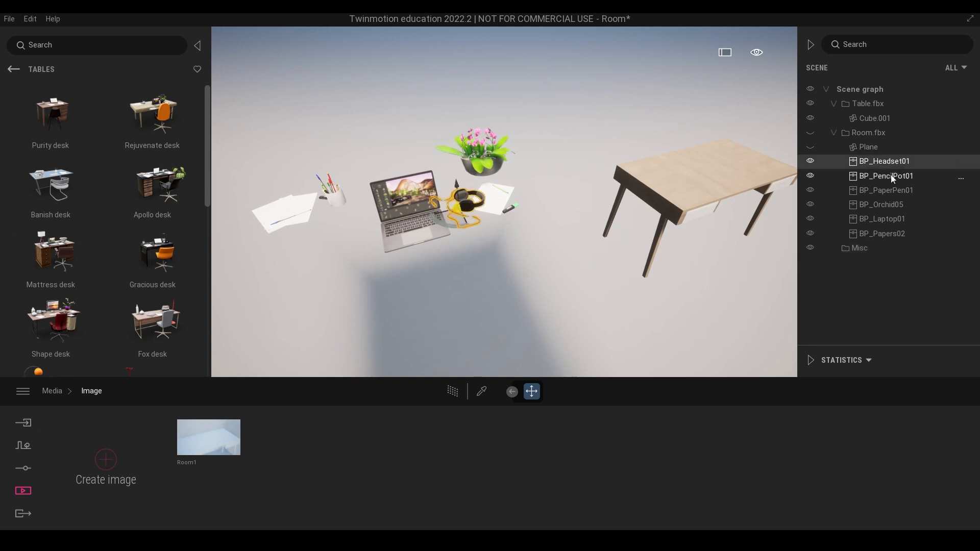
pyautogui.keyDown('shift'); pyautogui.click(880, 234); pyautogui.keyUp('shift')
pyautogui.moveTo(883, 164); pyautogui.dragTo(879, 246)
pyautogui.press('Escape')
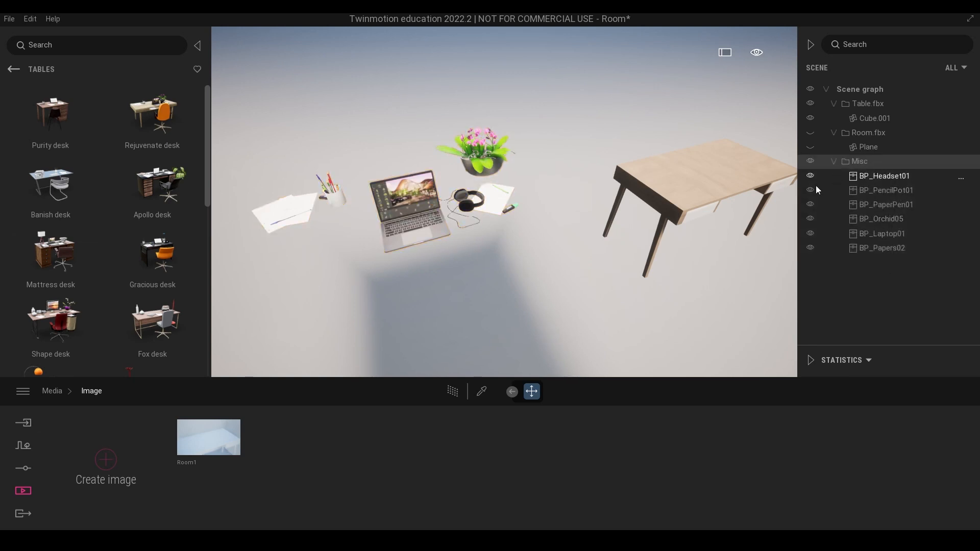
pyautogui.click(804, 163)
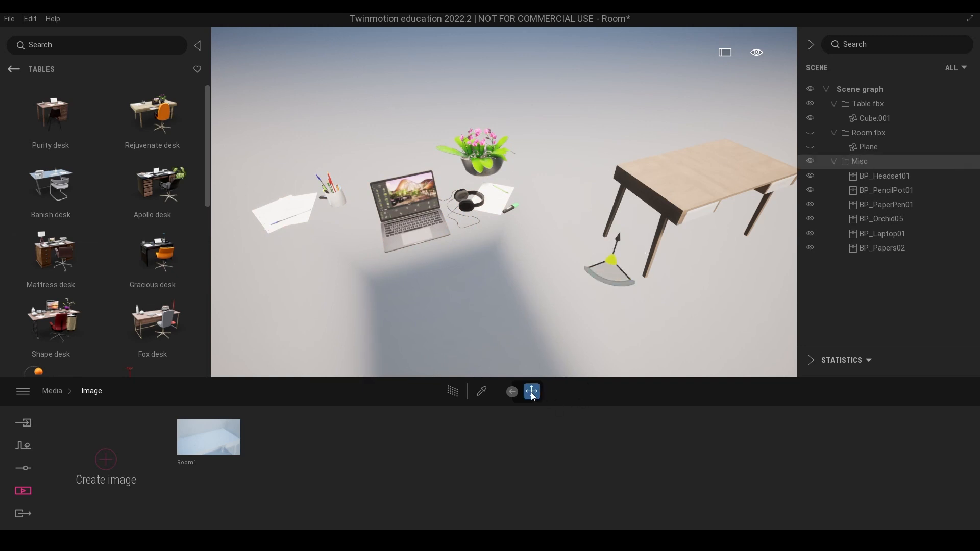
pyautogui.press('a')
pyautogui.press('d')
pyautogui.press('a')
pyautogui.press('d')
pyautogui.press('a')
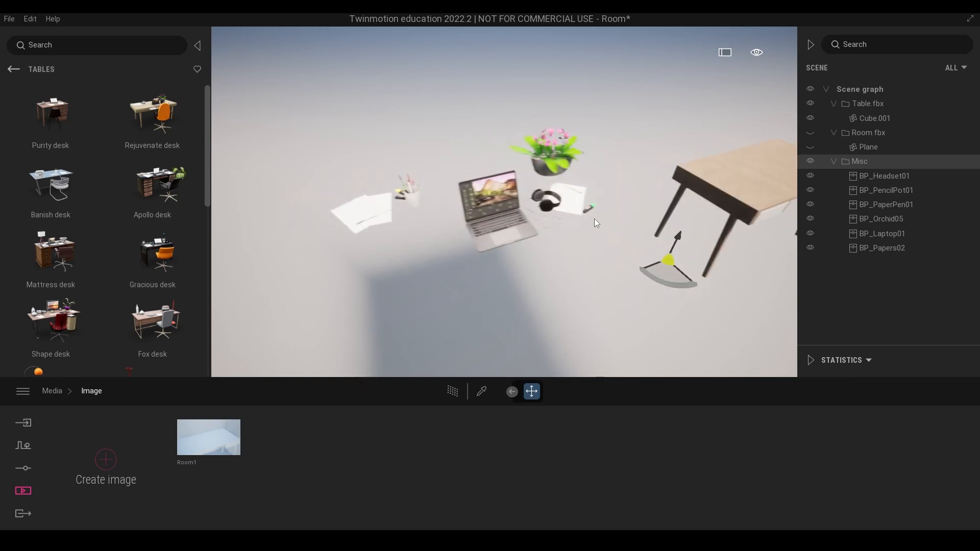
# Select the Misc container and shift its pivot horizontally from beside the table to just in front of the laptop.
pyautogui.press('d')
pyautogui.click(656, 241)
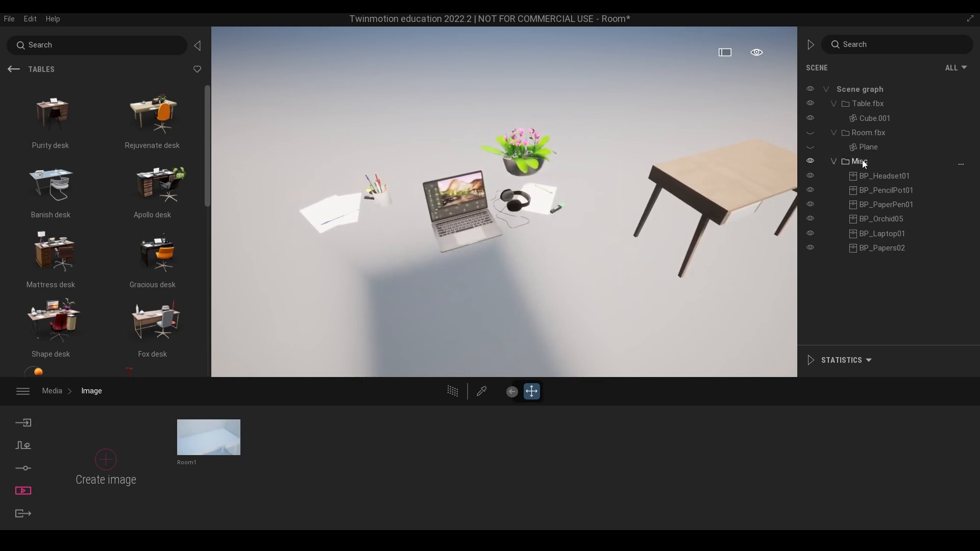
pyautogui.click(864, 162)
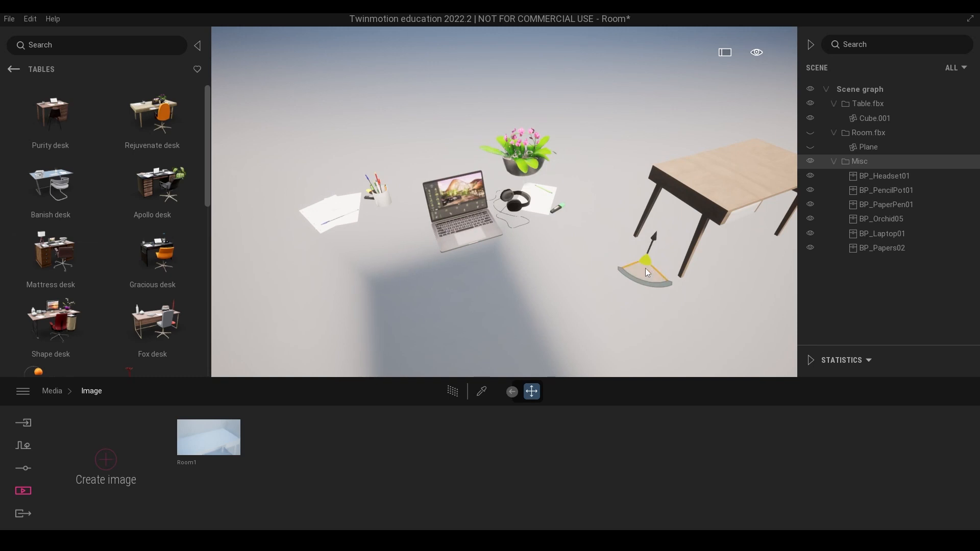
pyautogui.click(512, 393)
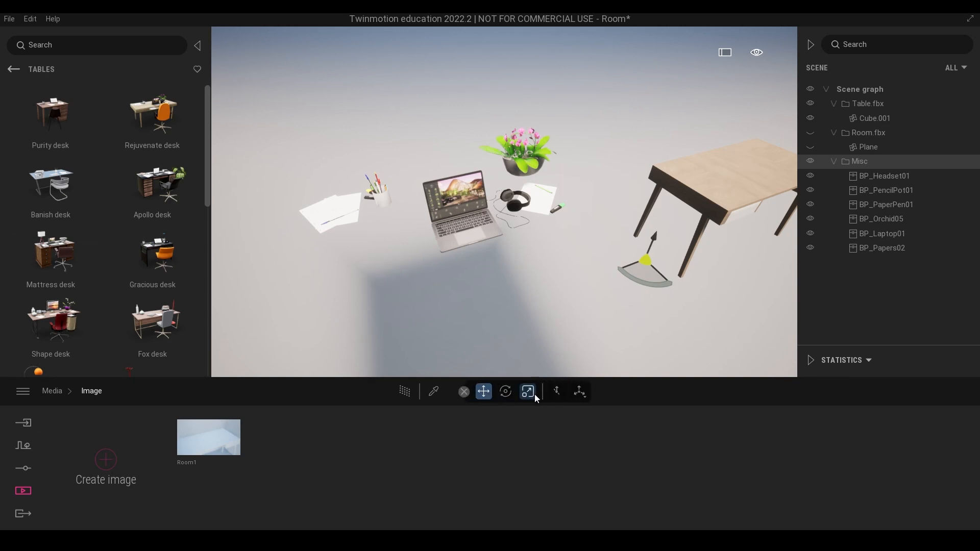
pyautogui.click(584, 396)
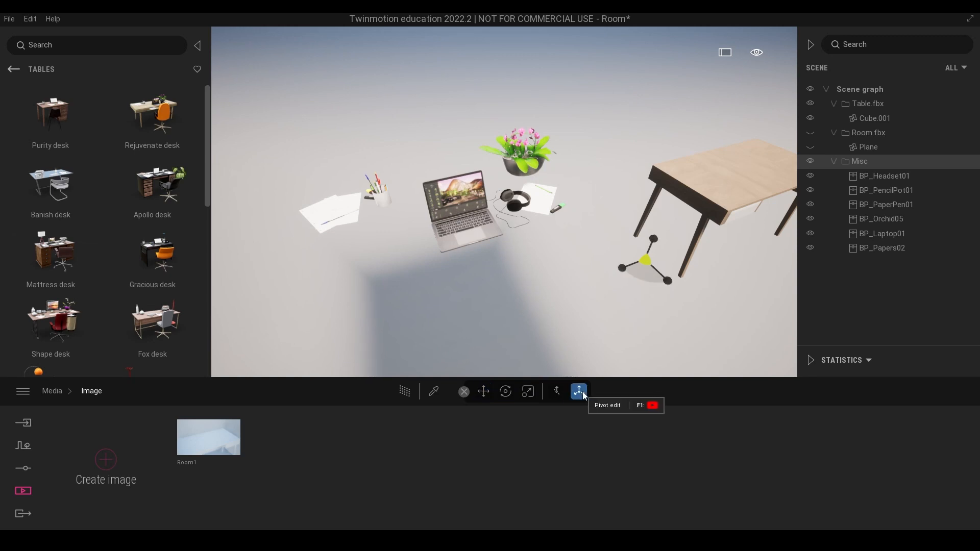
pyautogui.click(584, 396)
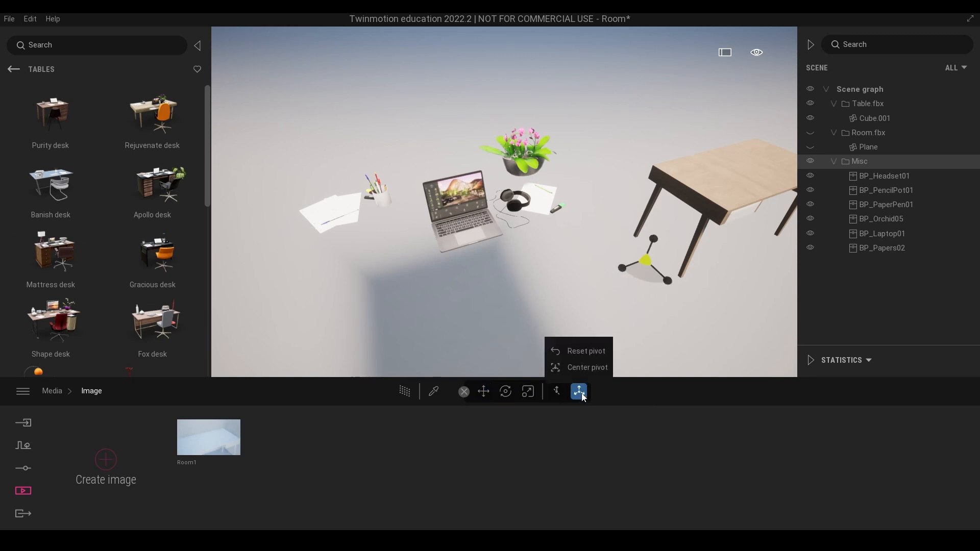
pyautogui.click(579, 356)
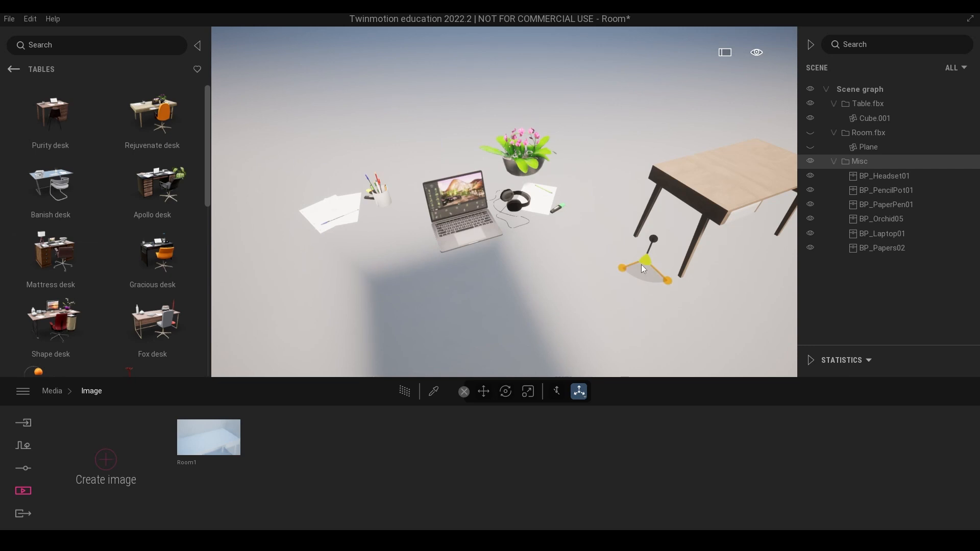
pyautogui.moveTo(638, 275); pyautogui.dragTo(494, 299)
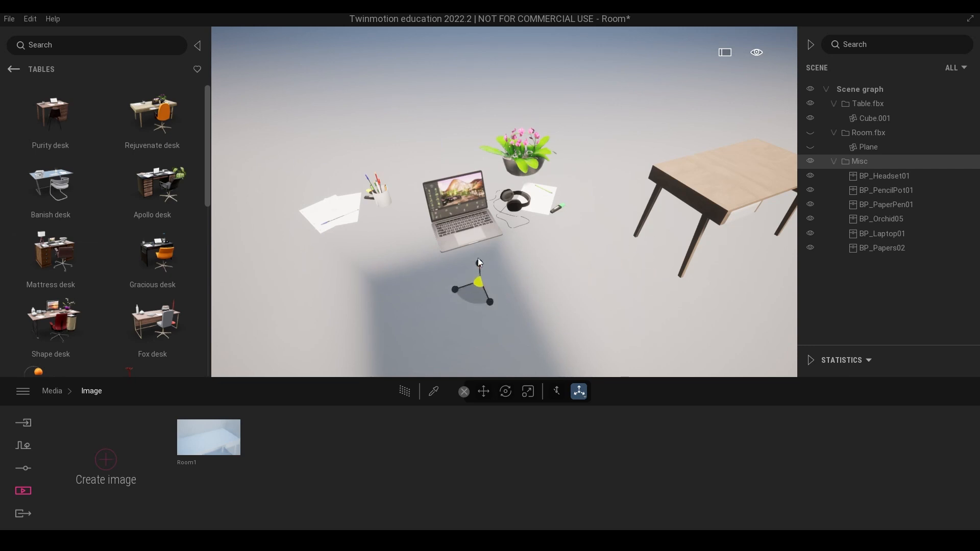
# Raise the Misc container's pivot vertically to the height of the laptop.
pyautogui.moveTo(479, 261); pyautogui.dragTo(479, 189)
pyautogui.moveTo(543, 258)
pyautogui.keyDown('shift'); pyautogui.mouseDown(button='middle')
pyautogui.moveTo(544, 235)
pyautogui.moveTo(543, 286)
pyautogui.moveTo(544, 257)
pyautogui.mouseUp(button='middle'); pyautogui.keyUp('shift')
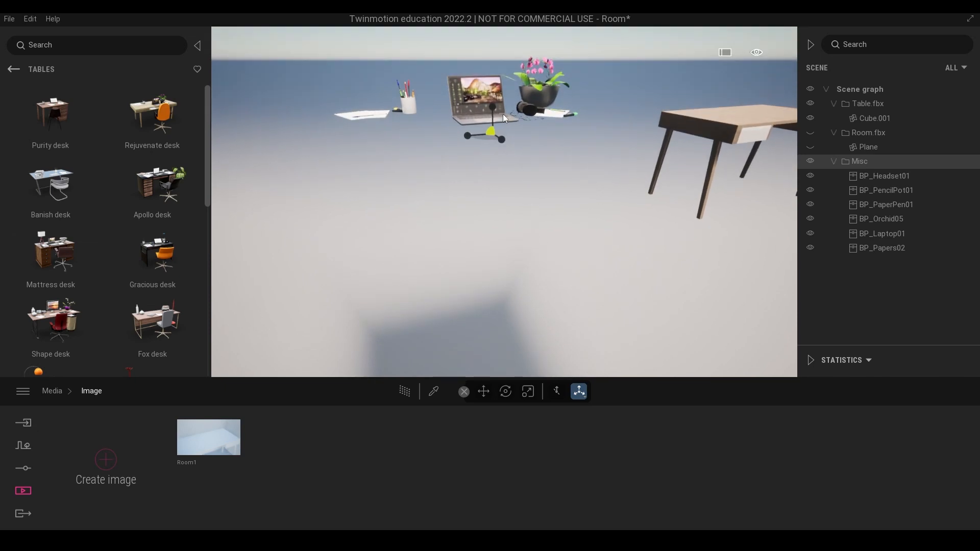
pyautogui.moveTo(496, 107); pyautogui.dragTo(497, 94)
pyautogui.keyDown('shift'); pyautogui.moveTo(498, 95); pyautogui.dragTo(499, 133, button='middle'); pyautogui.keyUp('shift')
pyautogui.scroll(3, 585, 256)
pyautogui.moveTo(585, 256); pyautogui.dragTo(585, 205, button='middle')
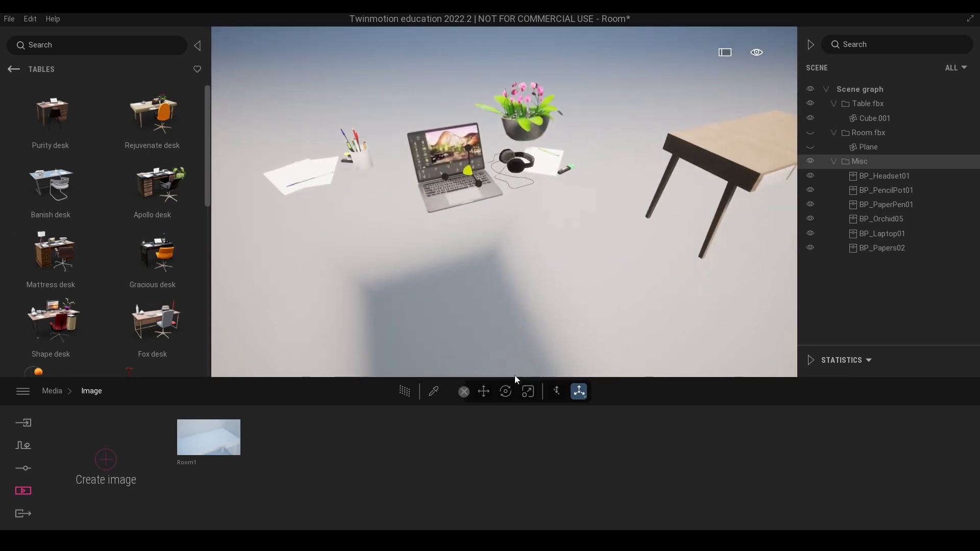
# Move the Misc container's accessories over the wooden table so the laptop sits above the middle of the tabletop.
pyautogui.click(488, 390)
pyautogui.keyDown('shift'); pyautogui.moveTo(543, 262); pyautogui.dragTo(544, 291, button='middle'); pyautogui.keyUp('shift')
pyautogui.moveTo(472, 232); pyautogui.dragTo(557, 184)
pyautogui.moveTo(557, 184); pyautogui.dragTo(557, 117, button='middle')
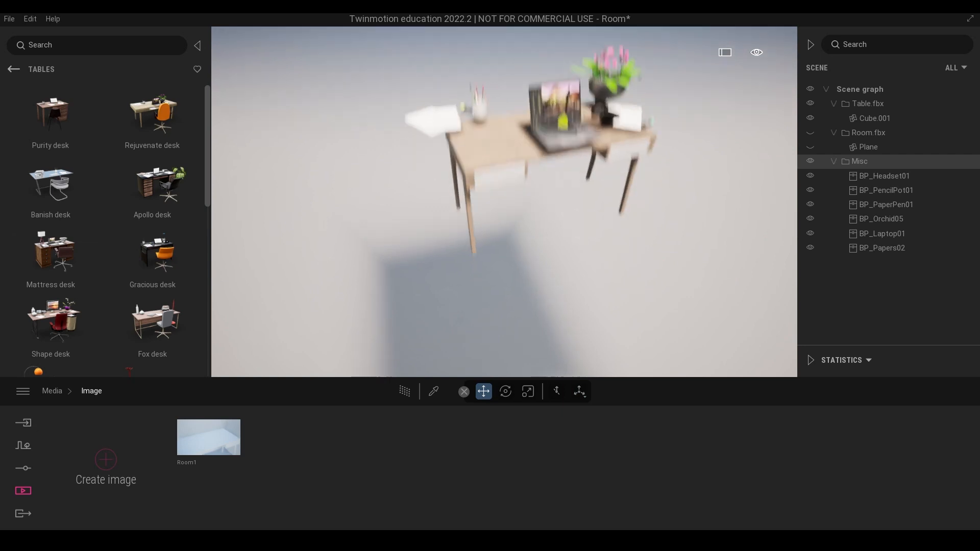
pyautogui.moveTo(557, 117); pyautogui.dragTo(562, 81, button='right')
pyautogui.press('w')
pyautogui.moveTo(590, 122)
pyautogui.mouseDown(button='right')
pyautogui.moveTo(589, 107)
pyautogui.moveTo(589, 121)
pyautogui.mouseUp(button='right')
pyautogui.press('d')
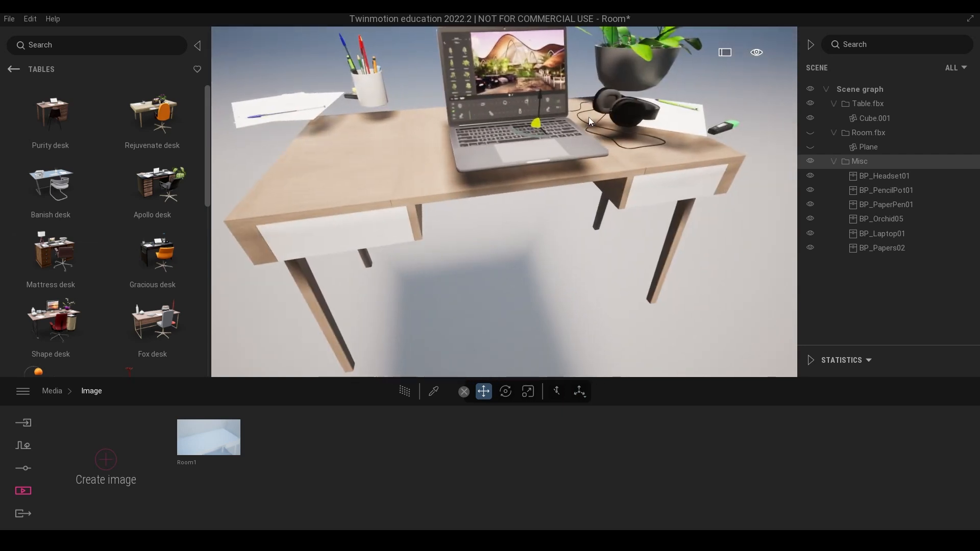
# Lower the Misc accessories onto the tabletop, checking the gap beneath the laptop up close.
pyautogui.moveTo(543, 94); pyautogui.dragTo(544, 111)
pyautogui.moveTo(543, 111)
pyautogui.mouseDown(button='right')
pyautogui.moveTo(544, 148)
pyautogui.moveTo(541, 102)
pyautogui.mouseUp(button='right')
pyautogui.press('w')
pyautogui.press('s')
pyautogui.moveTo(649, 95)
pyautogui.mouseDown(button='right')
pyautogui.moveTo(649, 137)
pyautogui.moveTo(649, 96)
pyautogui.mouseUp(button='right')
pyautogui.moveTo(763, 58)
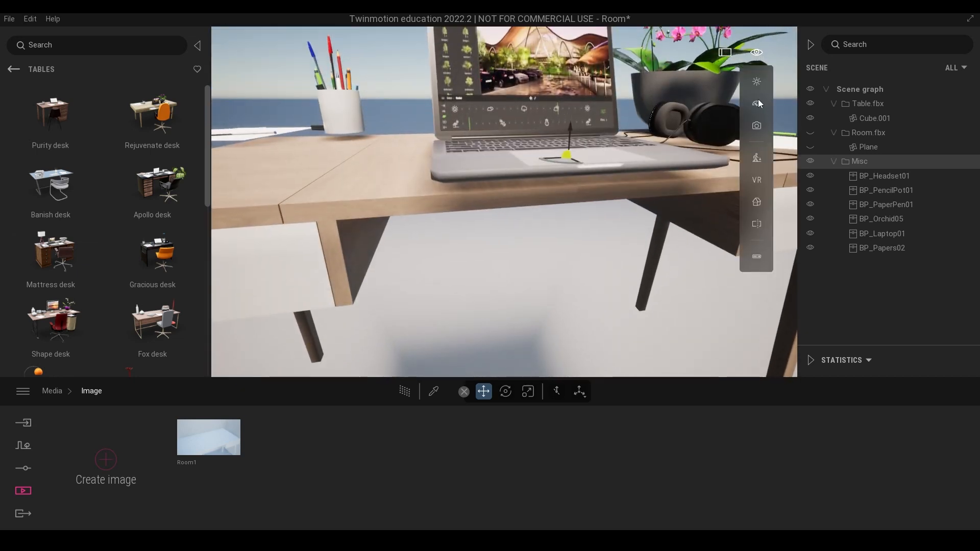
pyautogui.moveTo(758, 102)
pyautogui.click(682, 191)
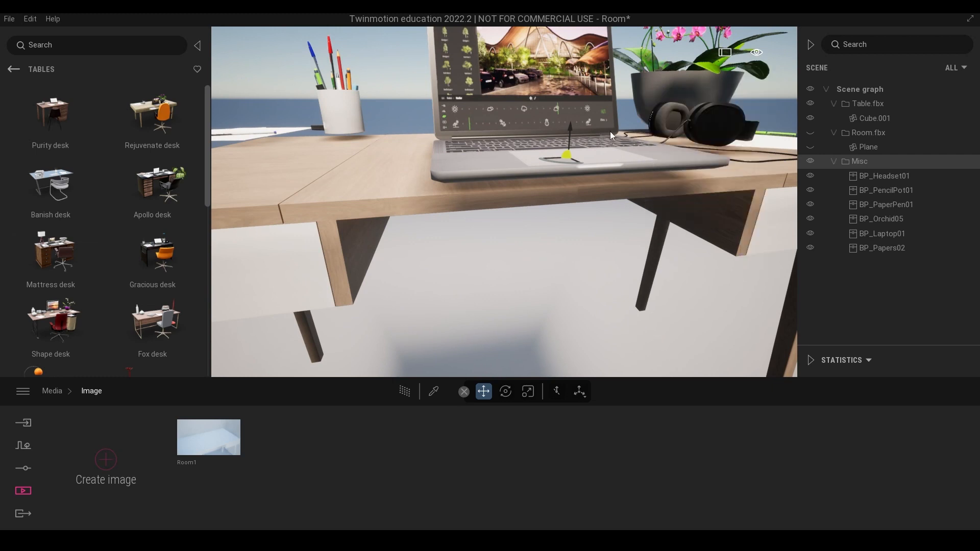
pyautogui.moveTo(572, 132); pyautogui.dragTo(571, 136)
# Shift the Misc accessories horizontally across the tabletop to adjust their position on the table.
pyautogui.keyDown('shift'); pyautogui.moveTo(523, 109); pyautogui.dragTo(653, 123, button='middle'); pyautogui.keyUp('shift')
pyautogui.moveTo(497, 255)
pyautogui.mouseDown(button='middle')
pyautogui.moveTo(496, 206)
pyautogui.moveTo(497, 227)
pyautogui.mouseUp(button='middle')
pyautogui.moveTo(497, 227)
pyautogui.mouseDown(button='right')
pyautogui.moveTo(373, 230)
pyautogui.moveTo(408, 286)
pyautogui.moveTo(450, 296)
pyautogui.moveTo(557, 222)
pyautogui.mouseUp(button='right')
pyautogui.press('s')
pyautogui.moveTo(544, 195); pyautogui.dragTo(522, 188)
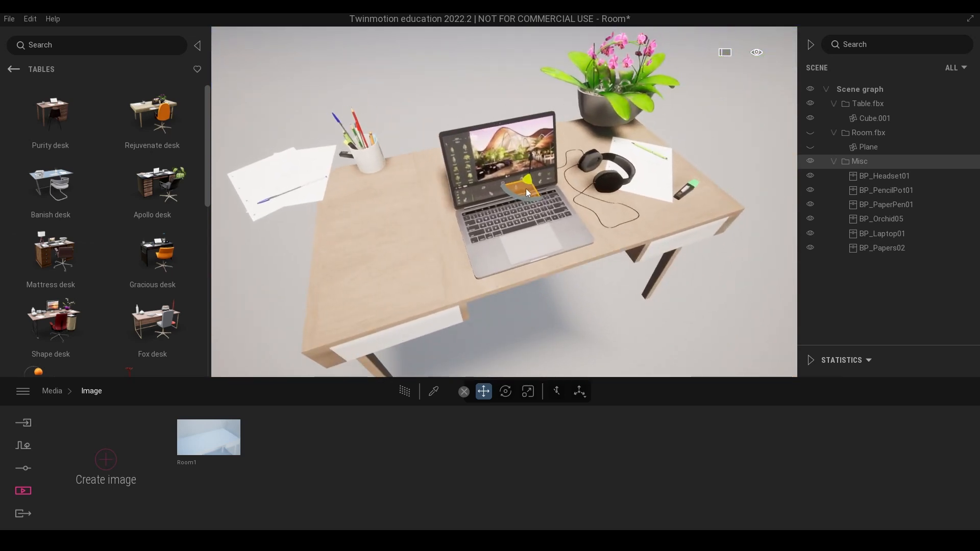
# Place the pencil pot beside the laptop, and rotate and move the BP_Papers02 sheets and highlighters onto the tabletop in front of it.
pyautogui.click(627, 107)
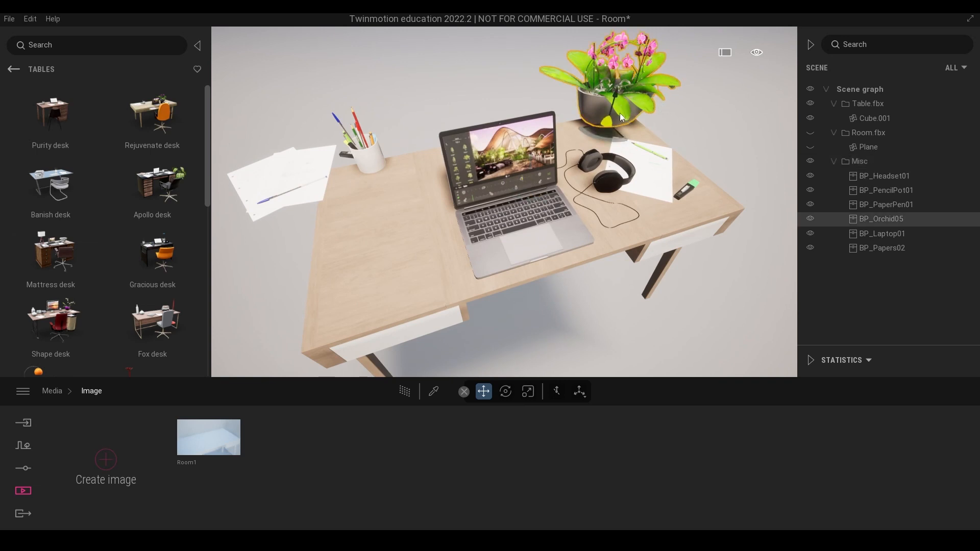
pyautogui.click(371, 149)
pyautogui.moveTo(390, 174); pyautogui.dragTo(440, 192)
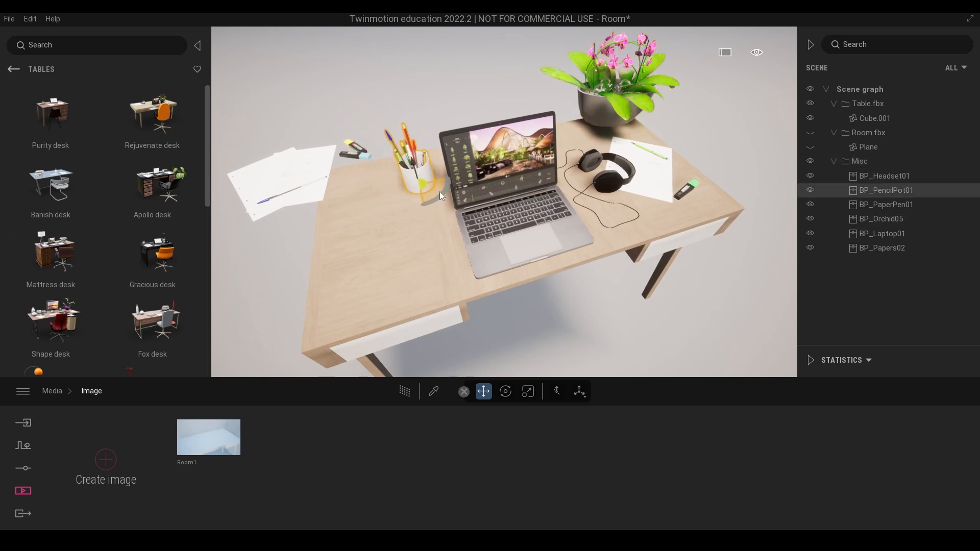
pyautogui.click(363, 159)
pyautogui.moveTo(321, 182)
pyautogui.mouseDown()
pyautogui.moveTo(361, 250)
pyautogui.moveTo(408, 225)
pyautogui.moveTo(312, 275)
pyautogui.moveTo(238, 240)
pyautogui.moveTo(256, 240)
pyautogui.mouseUp()
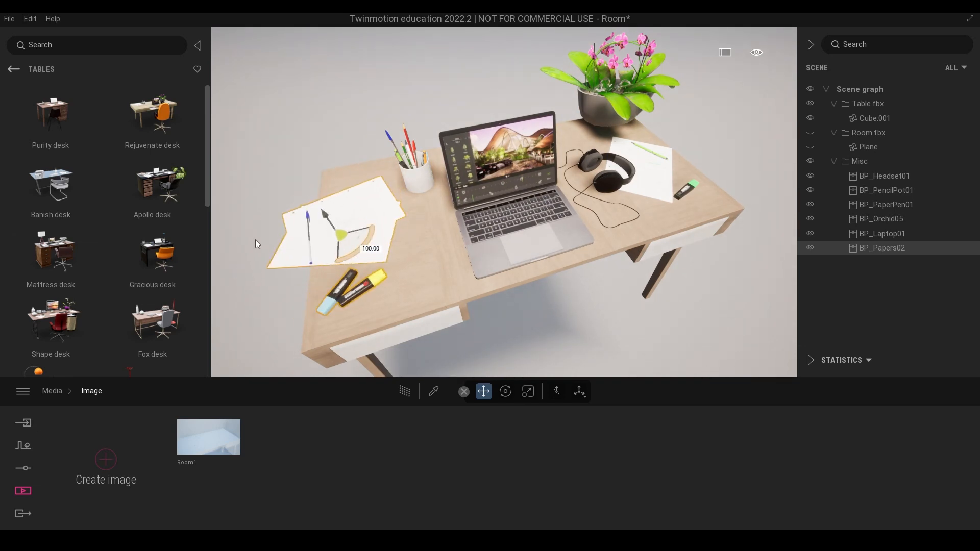
pyautogui.moveTo(357, 247)
pyautogui.mouseDown()
pyautogui.moveTo(388, 258)
pyautogui.moveTo(396, 248)
pyautogui.mouseUp()
pyautogui.click(427, 171)
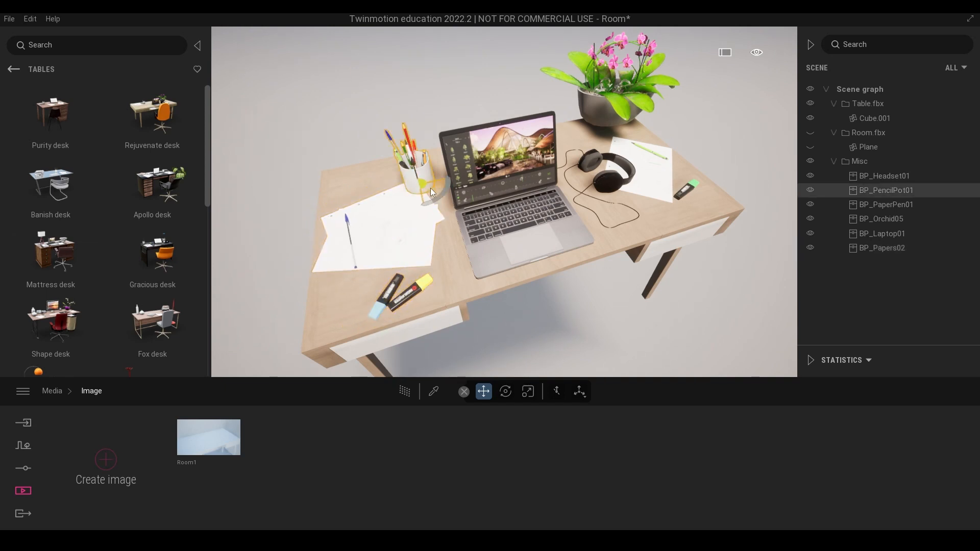
pyautogui.moveTo(447, 172); pyautogui.dragTo(443, 176)
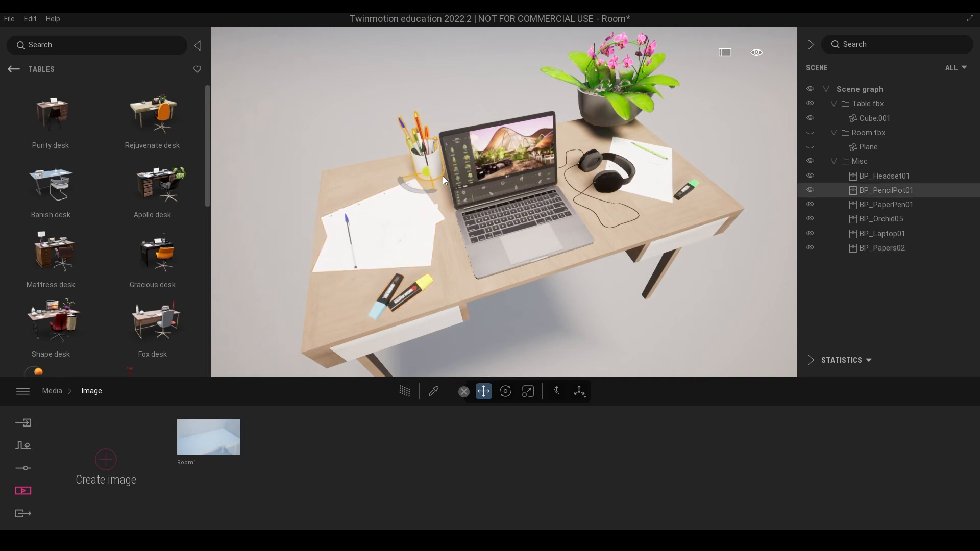
# Move the orchid to the opposite back corner of the table behind the papers, and shift the pencil pot closer to the laptop.
pyautogui.click(616, 105)
pyautogui.moveTo(688, 153)
pyautogui.mouseDown(button='right')
pyautogui.moveTo(710, 137)
pyautogui.moveTo(725, 141)
pyautogui.moveTo(688, 153)
pyautogui.mouseUp(button='right')
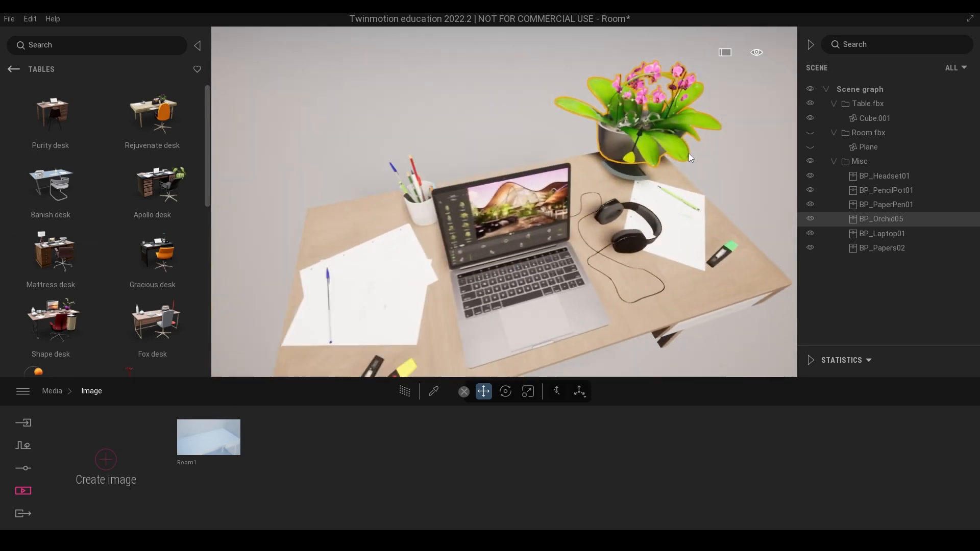
pyautogui.moveTo(633, 170); pyautogui.dragTo(391, 234)
pyautogui.moveTo(408, 228)
pyautogui.mouseDown(button='right')
pyautogui.moveTo(411, 181)
pyautogui.moveTo(388, 193)
pyautogui.moveTo(388, 215)
pyautogui.moveTo(390, 187)
pyautogui.moveTo(471, 215)
pyautogui.mouseUp(button='right')
pyautogui.click(441, 203)
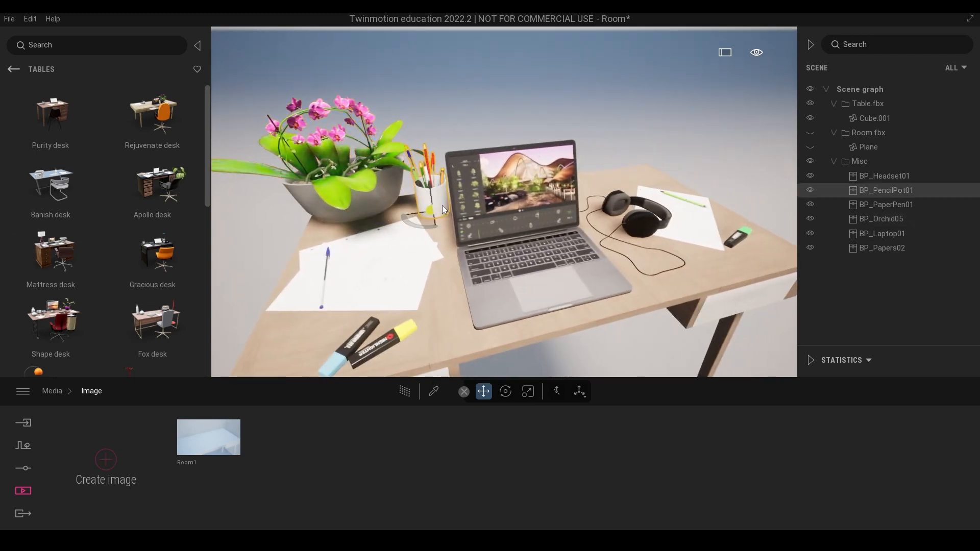
pyautogui.moveTo(426, 220)
pyautogui.mouseDown()
pyautogui.moveTo(438, 220)
pyautogui.moveTo(431, 214)
pyautogui.mouseUp()
# Open the Living room Plants category in the library and delete the BP_Orchid05 plant from the table.
pyautogui.click(360, 195)
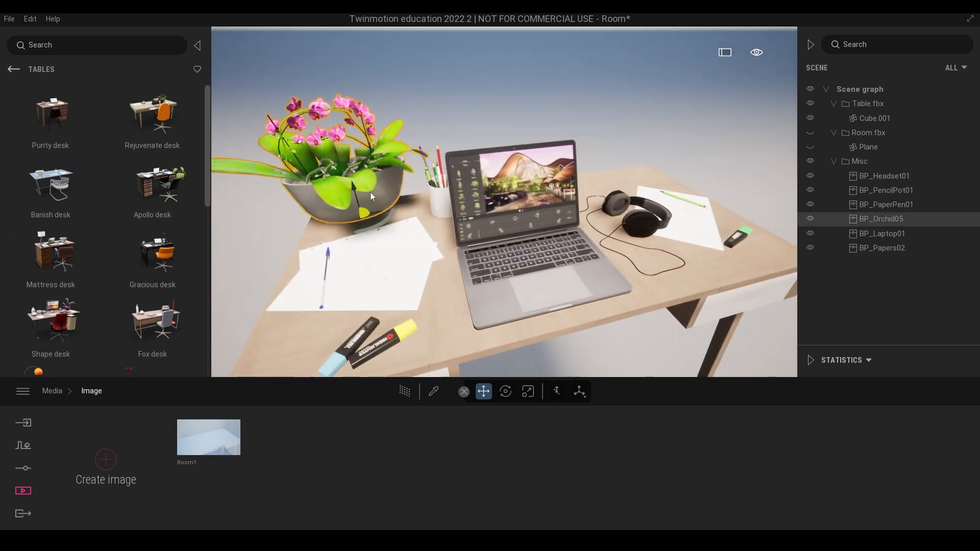
pyautogui.click(20, 69)
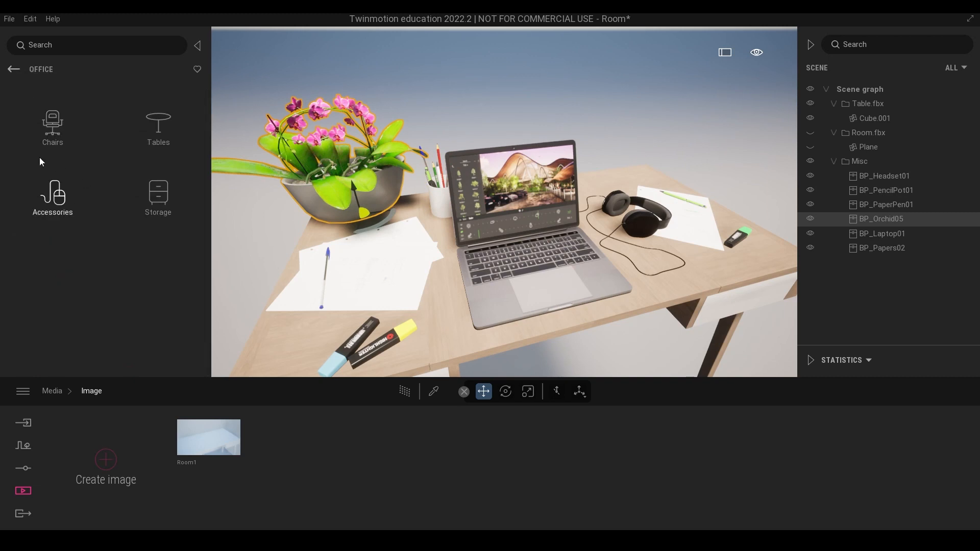
pyautogui.click(16, 70)
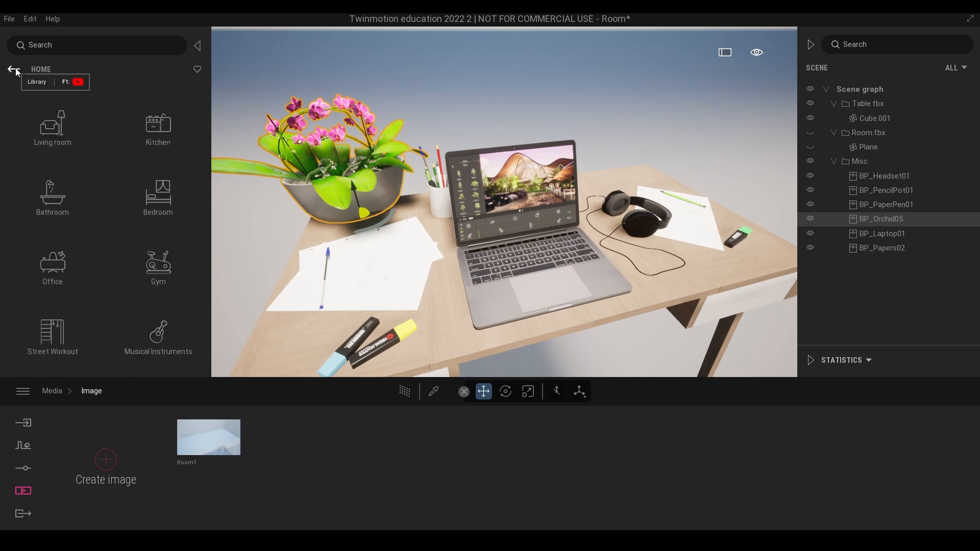
pyautogui.click(51, 130)
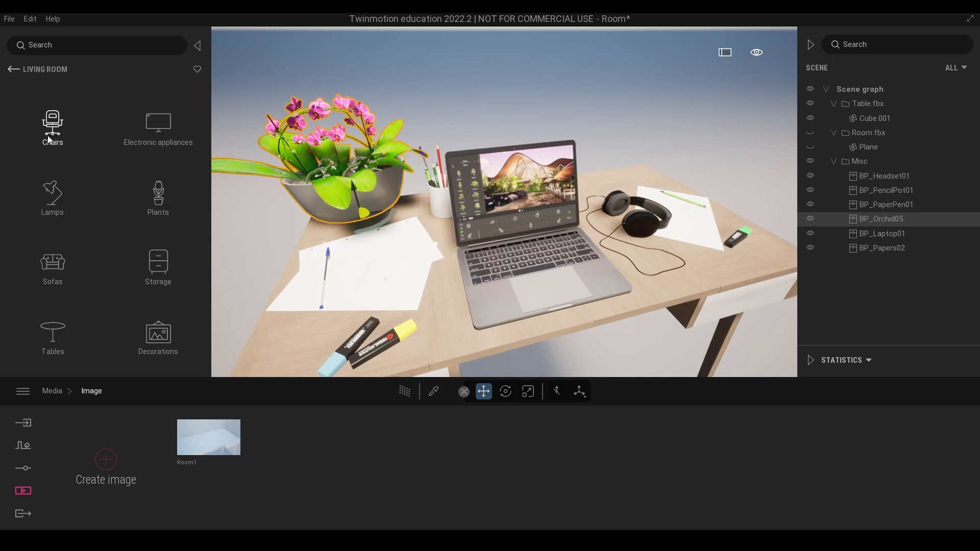
pyautogui.click(160, 199)
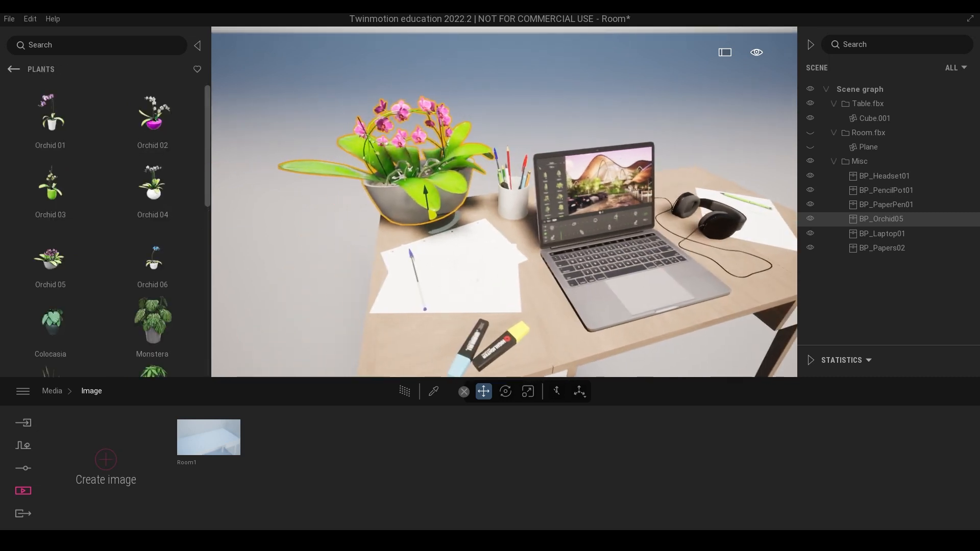
pyautogui.press('Delete')
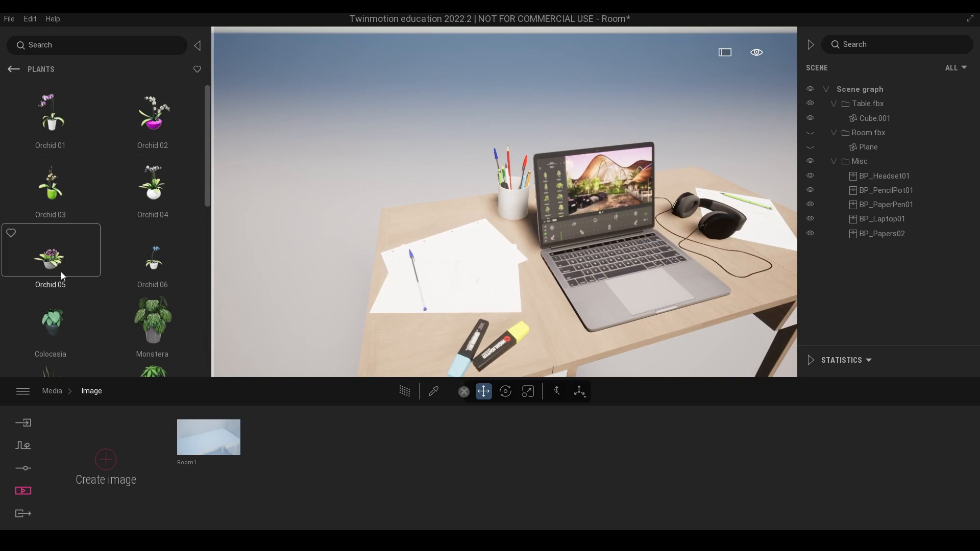
# Place a Spath plant on the table's back corner behind the papers and scale it down uniformly.
pyautogui.scroll(-3, 138, 217)
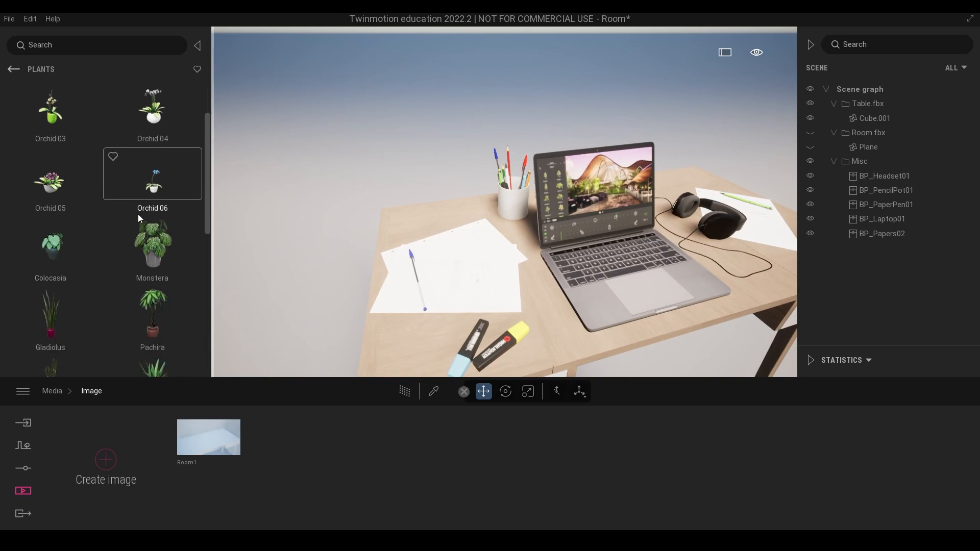
pyautogui.moveTo(57, 318); pyautogui.dragTo(444, 222)
pyautogui.moveTo(491, 194); pyautogui.dragTo(489, 191, button='right')
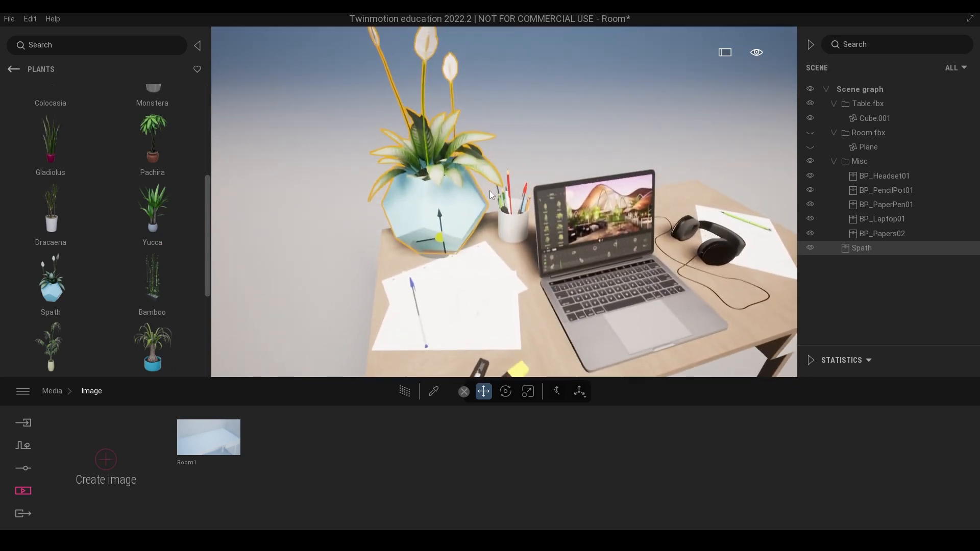
pyautogui.click(531, 392)
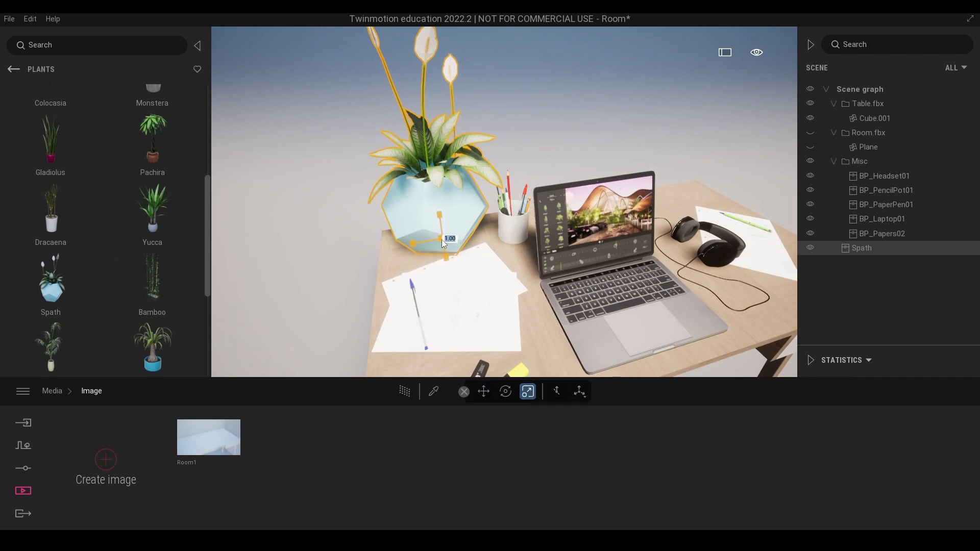
pyautogui.write('1')
pyautogui.press('Return')
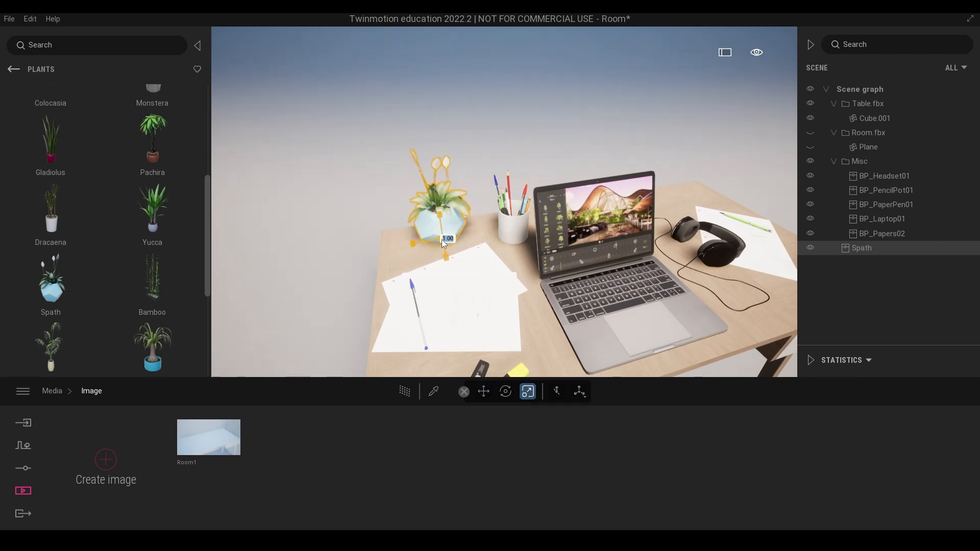
# Rotate the Spath plant on the table's back corner and raise it slightly so its pot rests on the tabletop.
pyautogui.click(483, 392)
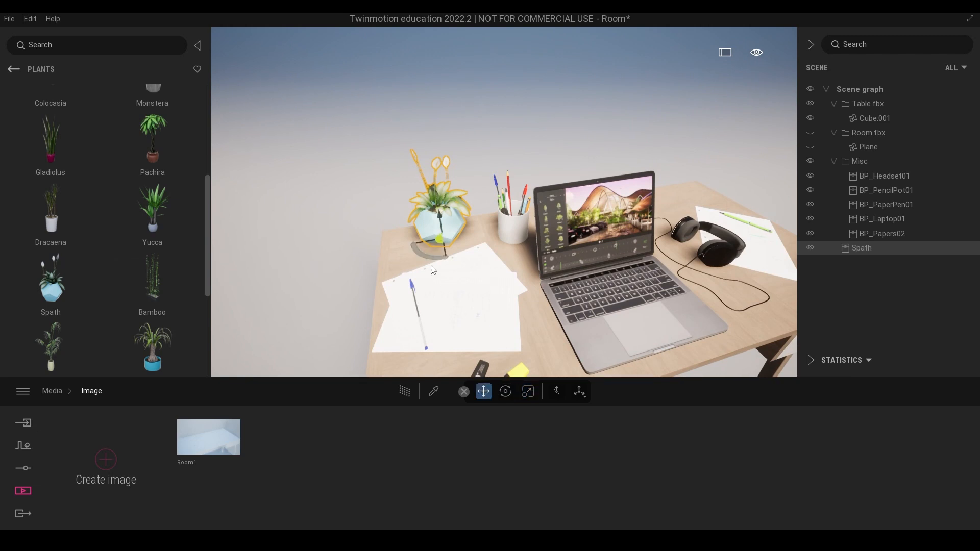
pyautogui.moveTo(433, 262); pyautogui.dragTo(463, 265)
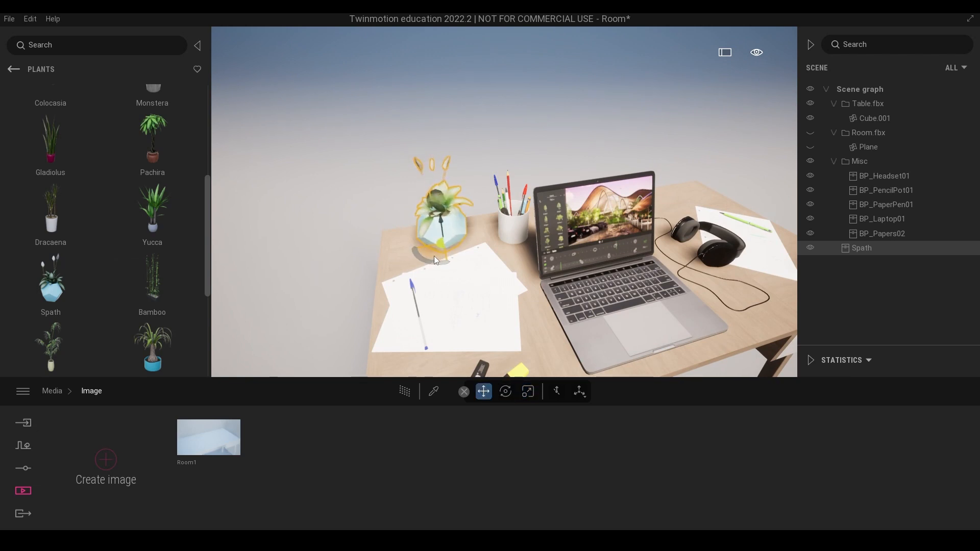
pyautogui.moveTo(592, 243); pyautogui.dragTo(593, 215)
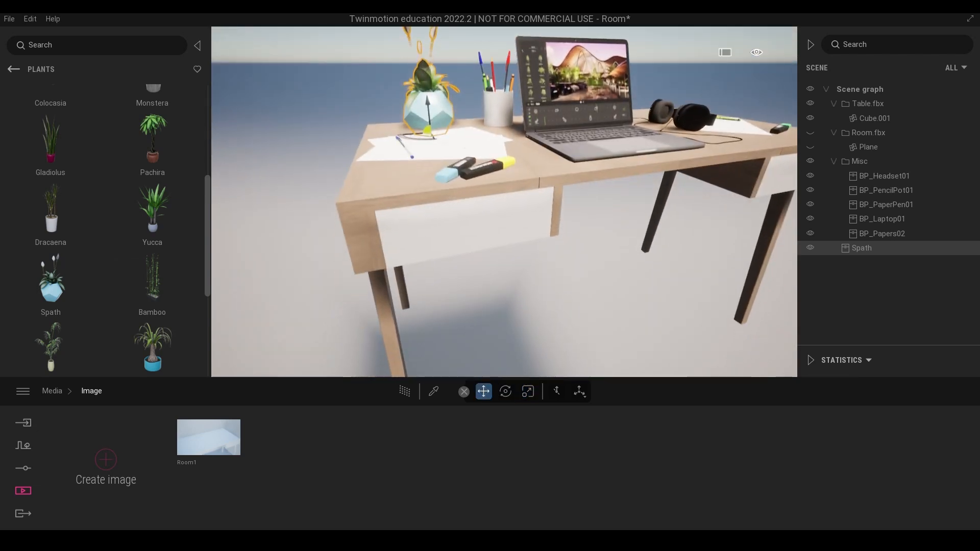
pyautogui.scroll(5, 543, 238)
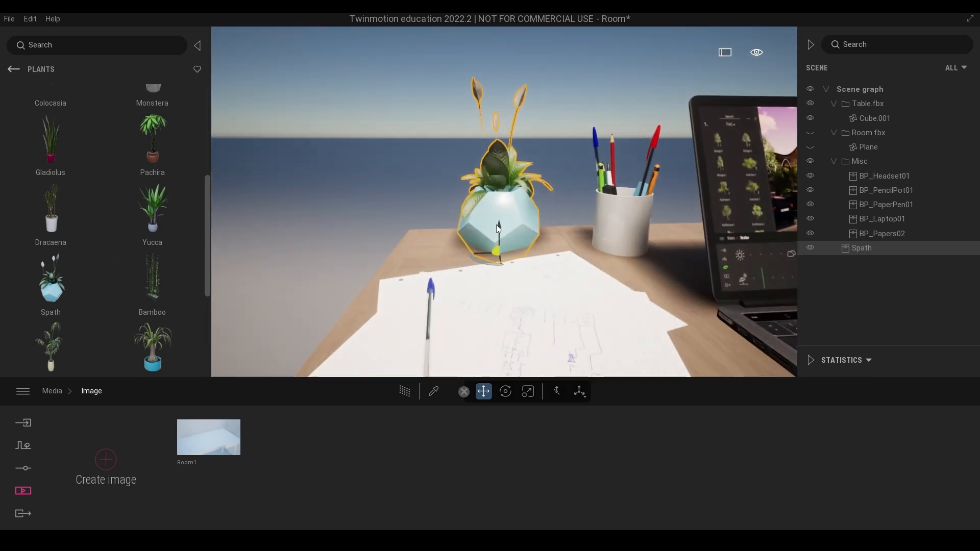
pyautogui.moveTo(500, 229); pyautogui.dragTo(500, 221)
pyautogui.scroll(-5, 564, 156)
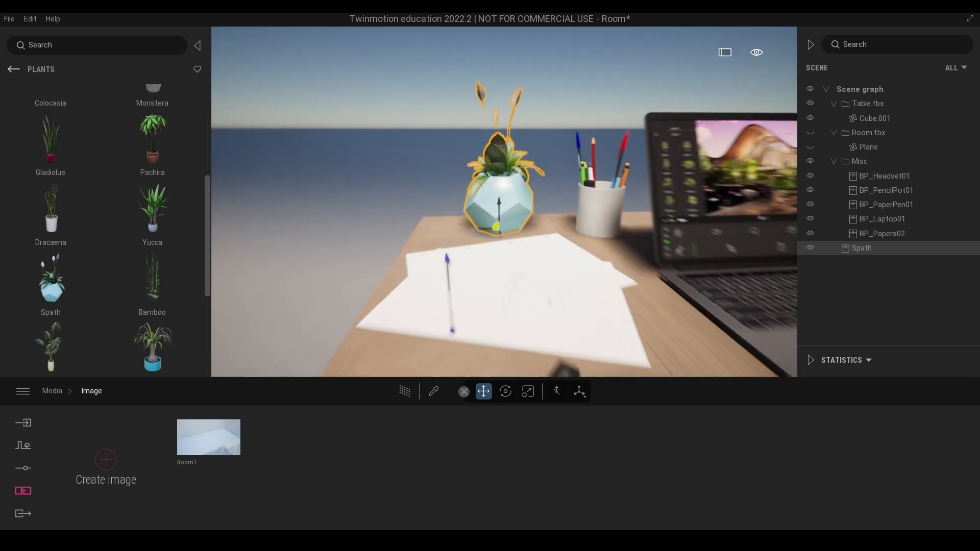
pyautogui.scroll(5, 622, 244)
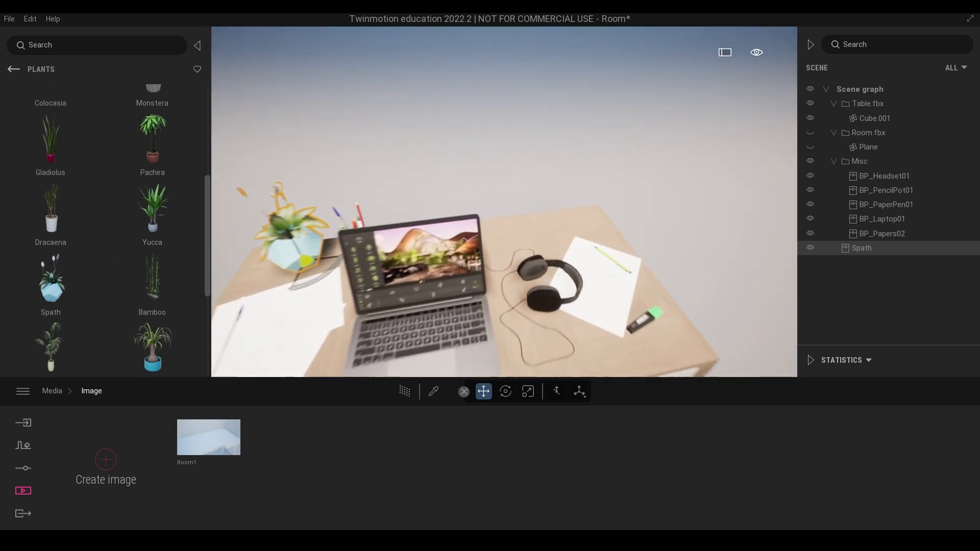
# Place an Illum lamp from the library's Living room Lamps category on the tabletop behind the headphones.
pyautogui.click(644, 242)
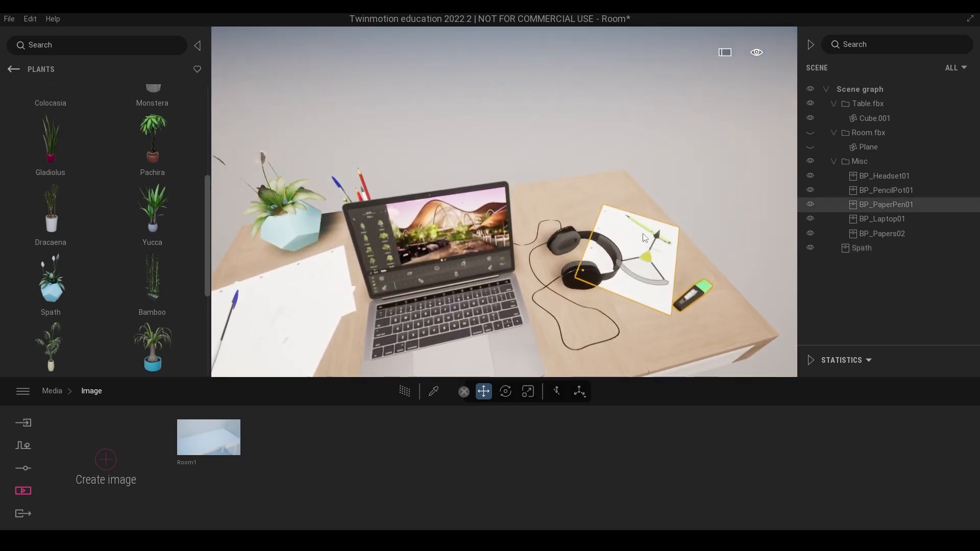
pyautogui.scroll(-3, 621, 183)
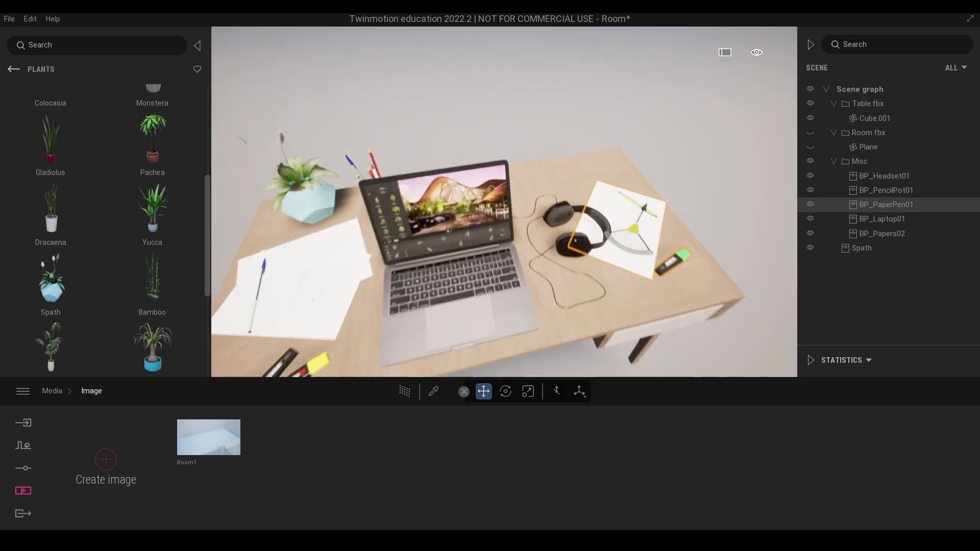
pyautogui.scroll(2, 599, 199)
pyautogui.click(18, 70)
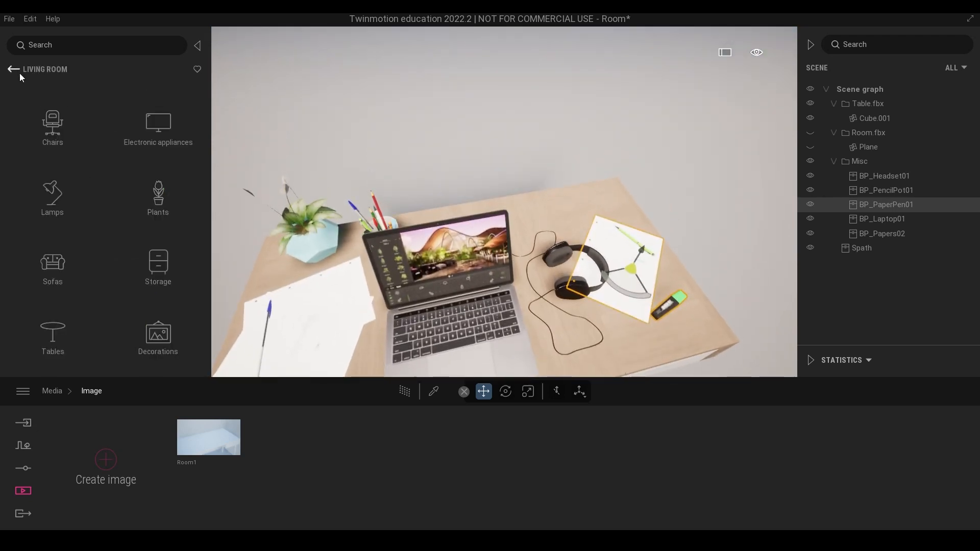
pyautogui.click(52, 193)
pyautogui.scroll(-1, 126, 190)
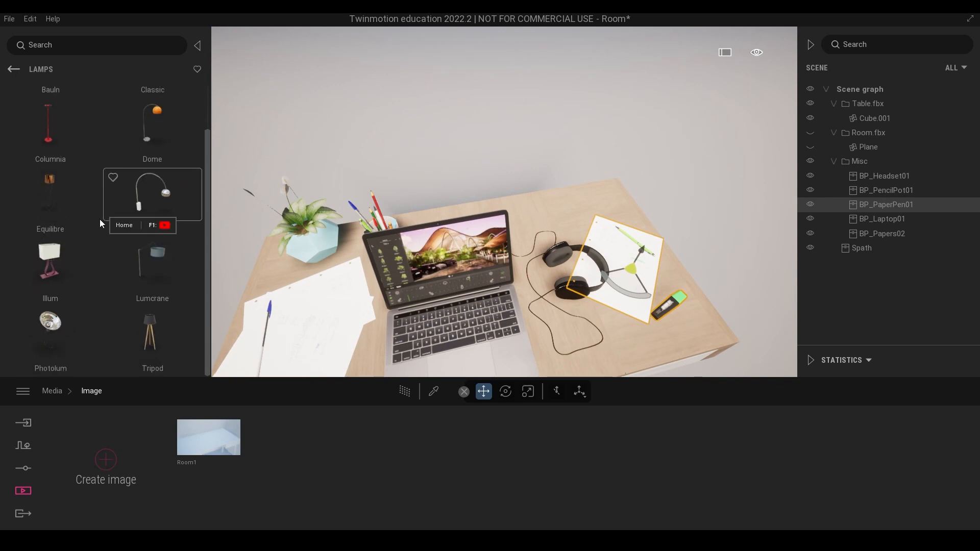
pyautogui.moveTo(54, 273); pyautogui.dragTo(553, 214)
# Scale the Illum lamp down uniformly to desk-lamp size.
pyautogui.click(528, 395)
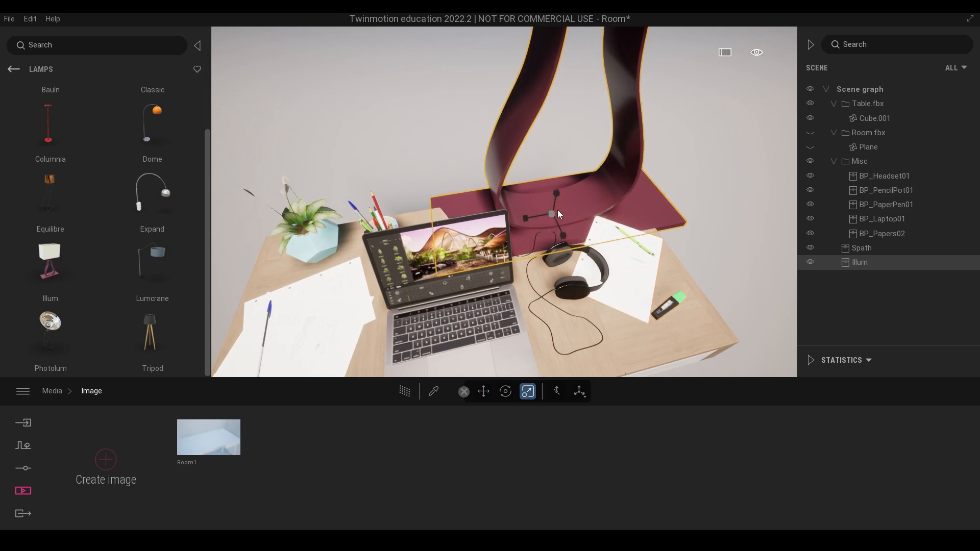
pyautogui.press('Return')
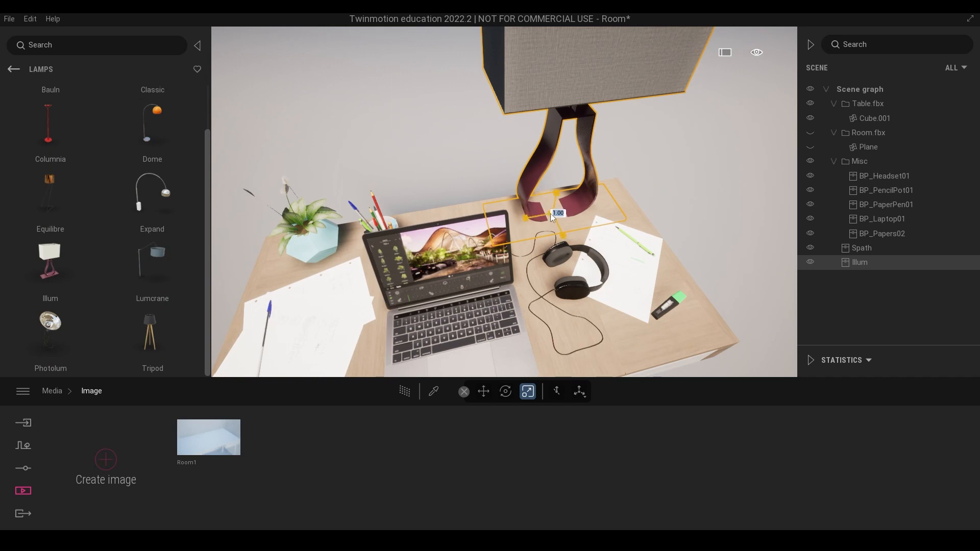
pyautogui.moveTo(551, 213); pyautogui.dragTo(455, 280)
pyautogui.moveTo(455, 280); pyautogui.dragTo(460, 229, button='right')
pyautogui.moveTo(556, 187); pyautogui.dragTo(550, 193)
pyautogui.keyDown('shift'); pyautogui.moveTo(550, 193); pyautogui.dragTo(550, 208, button='middle'); pyautogui.keyUp('shift')
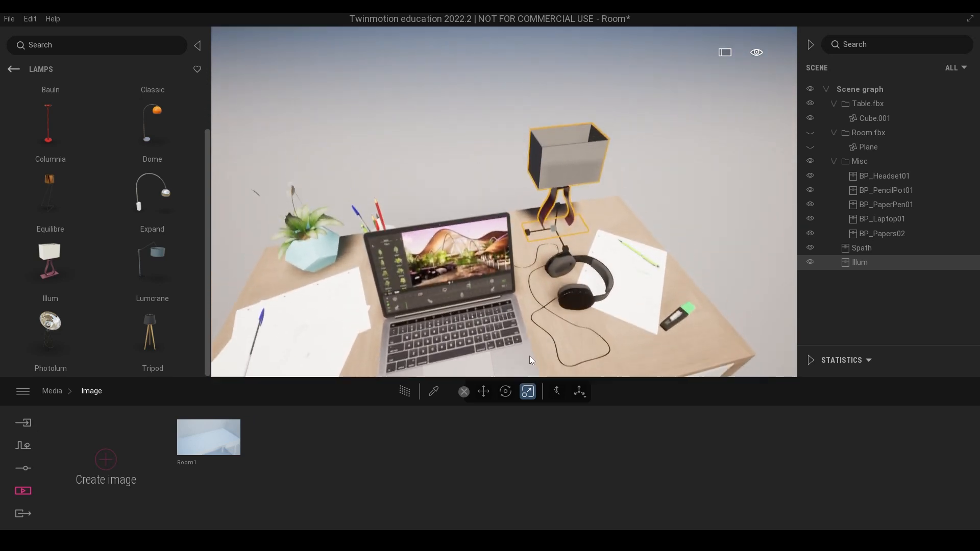
# Rotate the Illum lamp, shift it towards the table's back corner and raise its base onto the tabletop.
pyautogui.click(483, 391)
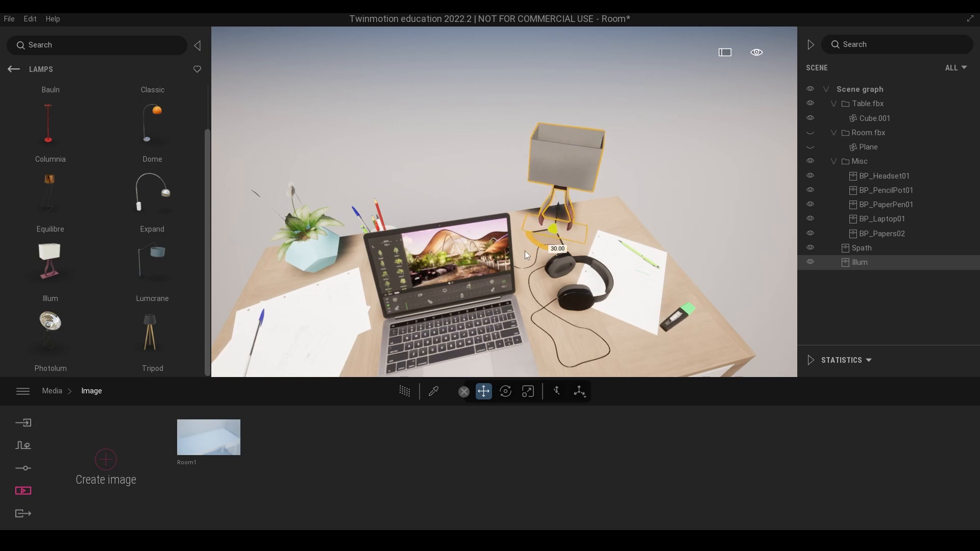
pyautogui.moveTo(553, 242); pyautogui.dragTo(568, 243)
pyautogui.keyDown('shift'); pyautogui.moveTo(569, 243); pyautogui.dragTo(559, 244, button='middle'); pyautogui.keyUp('shift')
pyautogui.moveTo(565, 250); pyautogui.dragTo(582, 254)
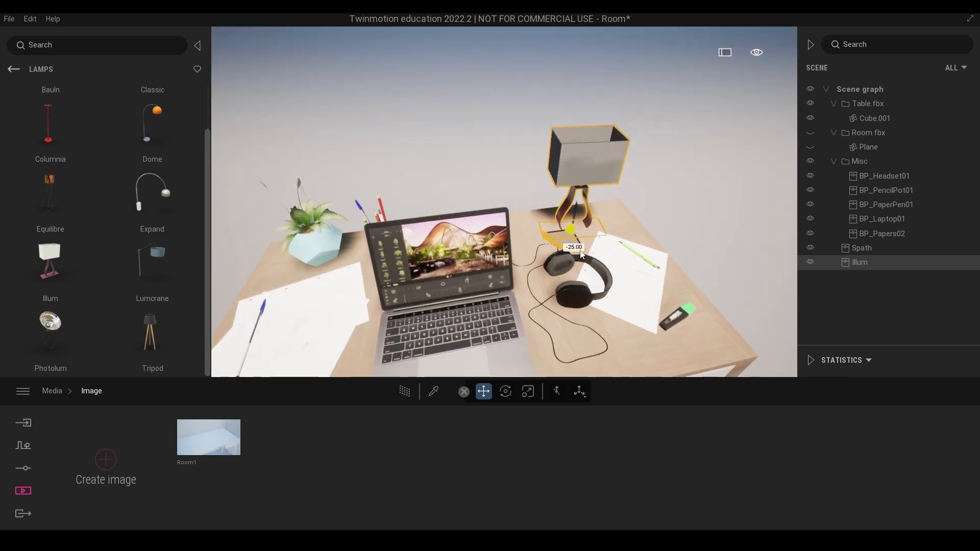
pyautogui.scroll(5, 580, 219)
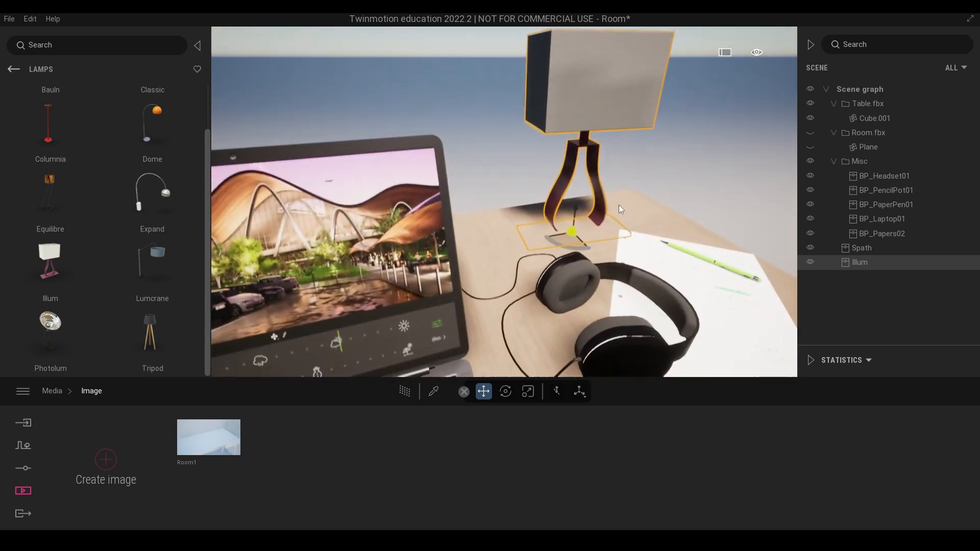
pyautogui.moveTo(577, 205); pyautogui.dragTo(578, 200)
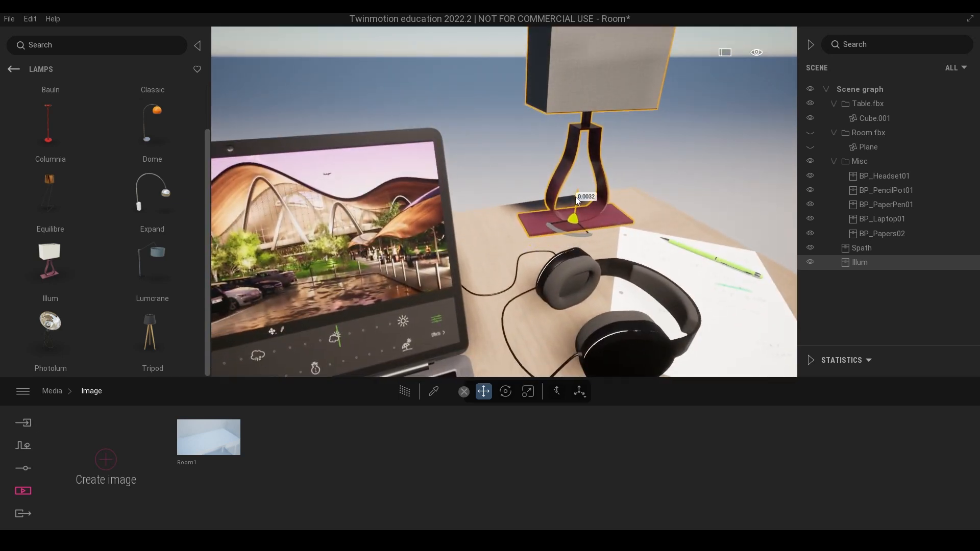
pyautogui.moveTo(578, 200)
pyautogui.mouseDown(button='right')
pyautogui.moveTo(579, 227)
pyautogui.moveTo(583, 186)
pyautogui.moveTo(574, 205)
pyautogui.mouseUp(button='right')
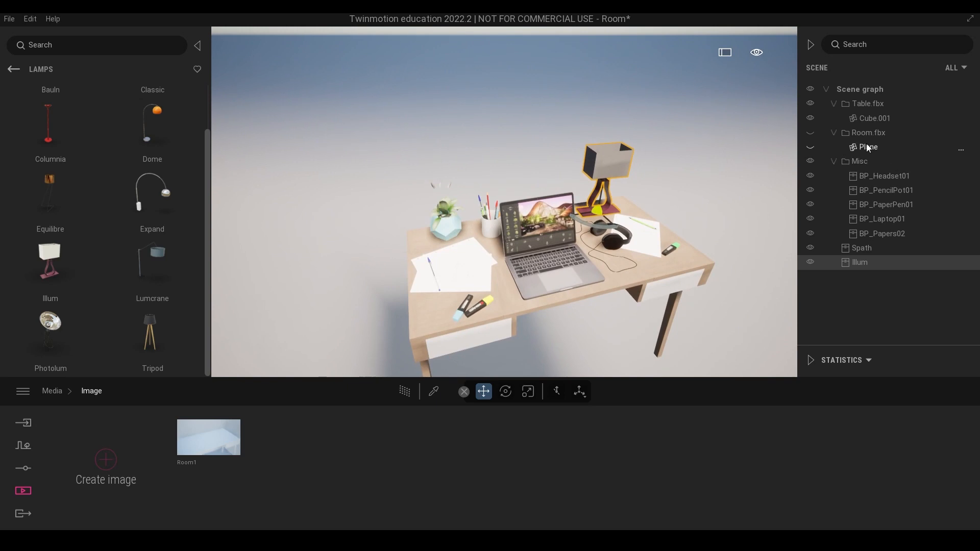
# Unhide the Room.fbx group so the walls and floor surround the desk.
pyautogui.click(813, 133)
pyautogui.moveTo(618, 162); pyautogui.dragTo(635, 149, button='right')
pyautogui.moveTo(538, 254)
pyautogui.mouseDown()
pyautogui.moveTo(547, 255)
pyautogui.moveTo(545, 247)
pyautogui.mouseUp()
pyautogui.scroll(-4, 623, 210)
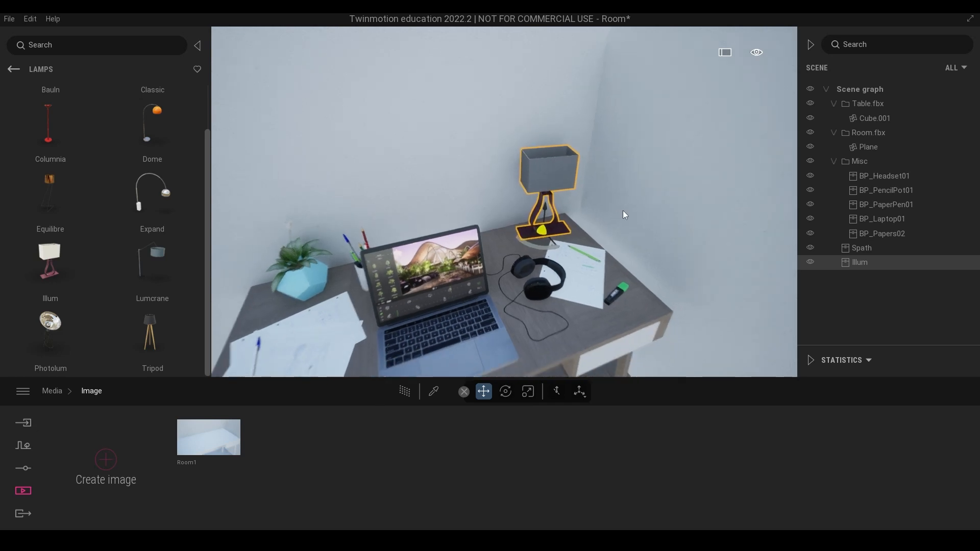
# Examine the furnished desk inside the room from a lower, closer viewpoint.
pyautogui.press('a')
pyautogui.moveTo(623, 209)
pyautogui.mouseDown(button='right')
pyautogui.moveTo(715, 212)
pyautogui.moveTo(633, 215)
pyautogui.moveTo(645, 232)
pyautogui.moveTo(626, 215)
pyautogui.mouseUp(button='right')
pyautogui.press('w')
pyautogui.press('s')
pyautogui.press('d')
pyautogui.press('s')
pyautogui.press('q')
pyautogui.moveTo(541, 261); pyautogui.dragTo(546, 258, button='right')
pyautogui.moveTo(546, 291); pyautogui.dragTo(555, 277, button='right')
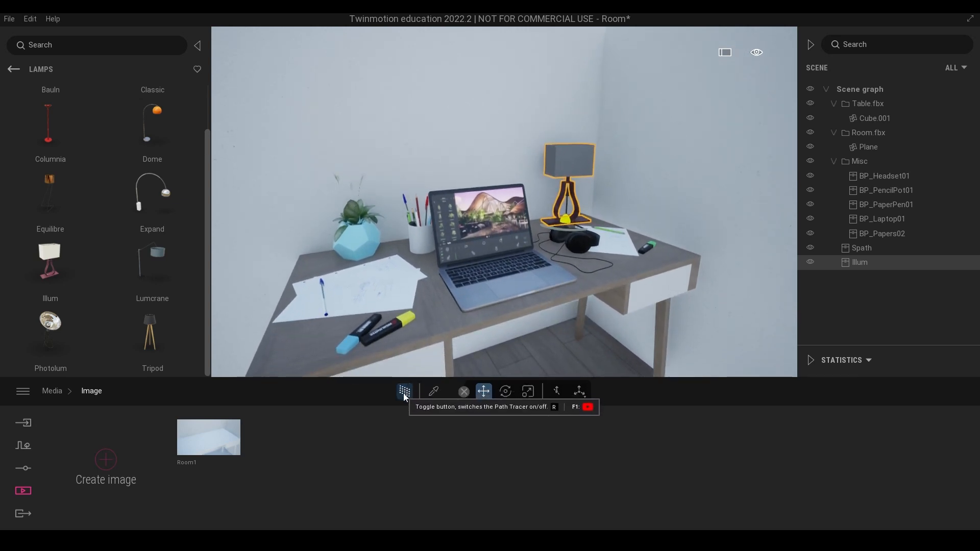
# Preview the whole desk with the Path Tracer, and switch back to the real-time view.
pyautogui.moveTo(504, 230); pyautogui.dragTo(509, 209, button='right')
pyautogui.press('s')
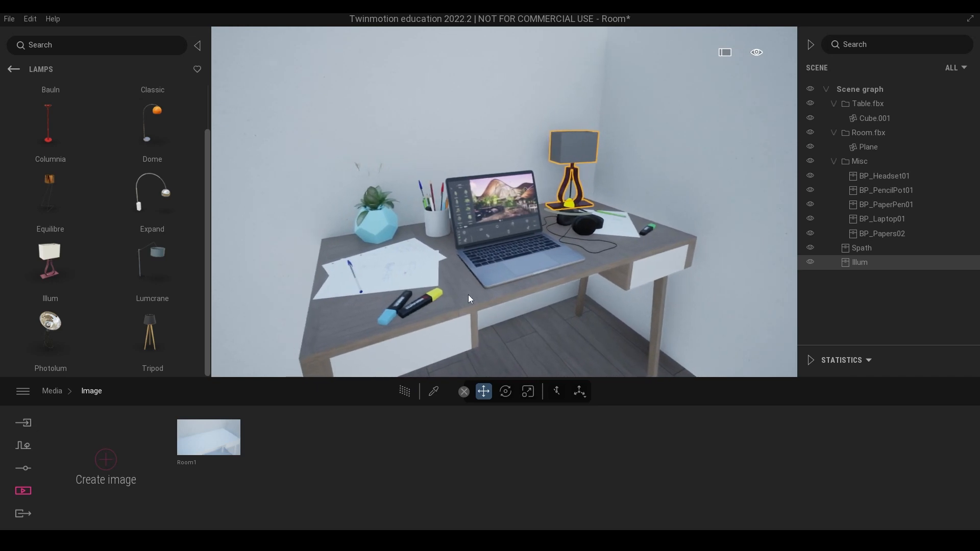
pyautogui.click(404, 393)
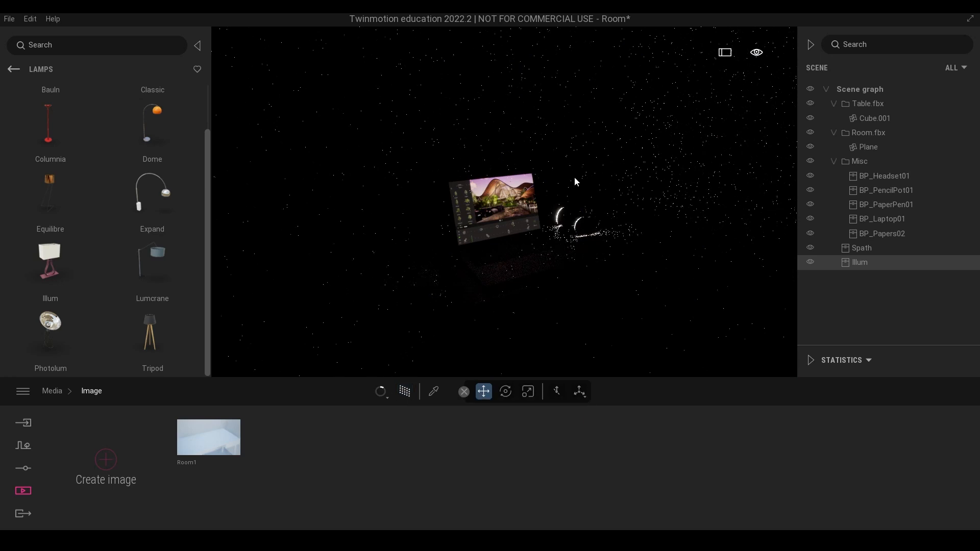
pyautogui.click(405, 392)
pyautogui.press('w')
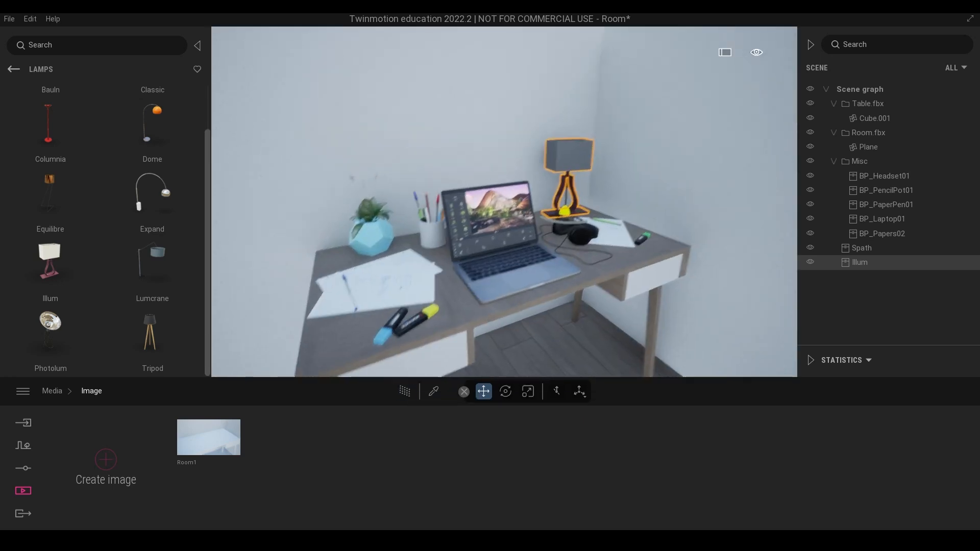
# Frame the desk closer in the room corner and save the scene.
pyautogui.moveTo(504, 246); pyautogui.dragTo(534, 218, button='right')
pyautogui.moveTo(489, 149); pyautogui.dragTo(489, 165, button='right')
pyautogui.press('w')
pyautogui.press('d')
pyautogui.moveTo(544, 179); pyautogui.dragTo(517, 180, button='right')
pyautogui.click(3, 21)
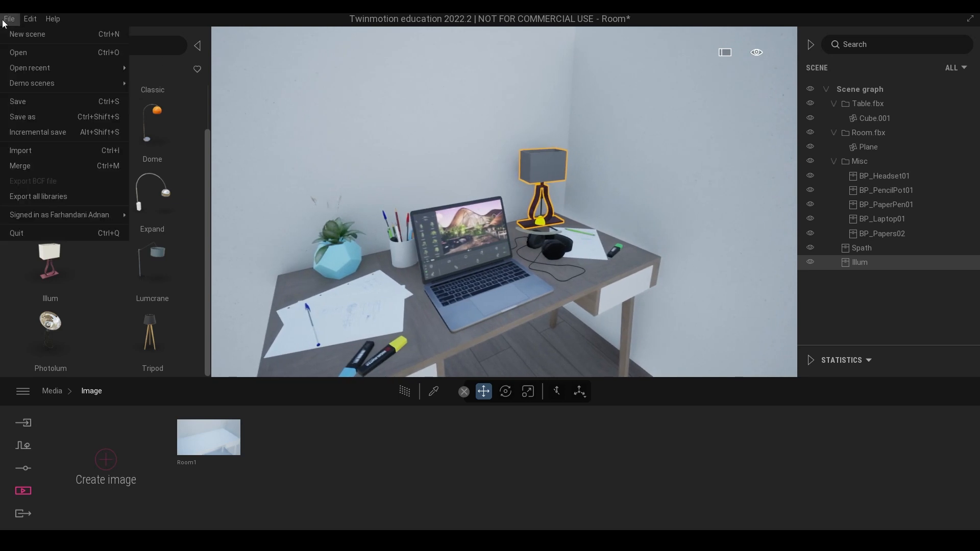
pyautogui.click(17, 101)
# Select the Misc folder in the scene graph and open the Lights category of the library.
pyautogui.moveTo(511, 204); pyautogui.dragTo(511, 183, button='right')
pyautogui.press('s')
pyautogui.click(13, 69)
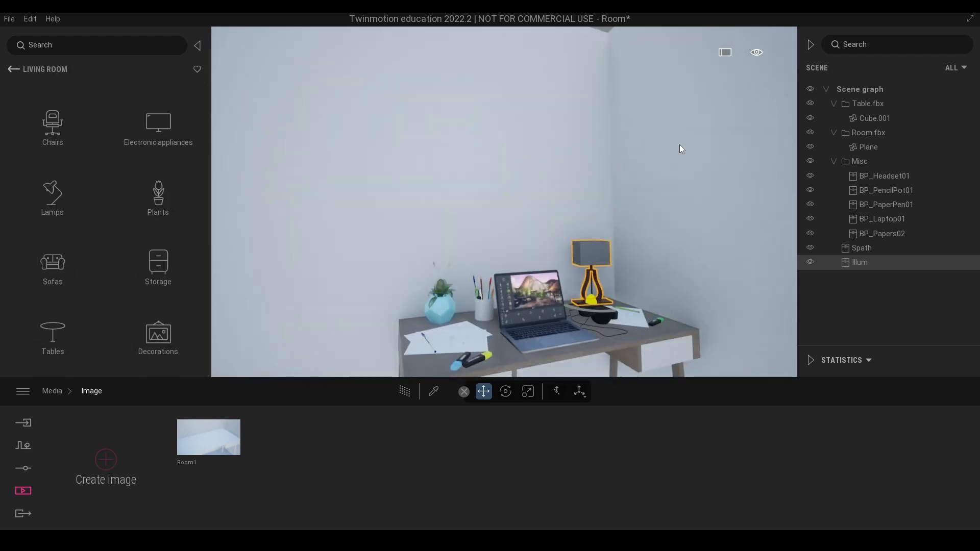
pyautogui.click(838, 161)
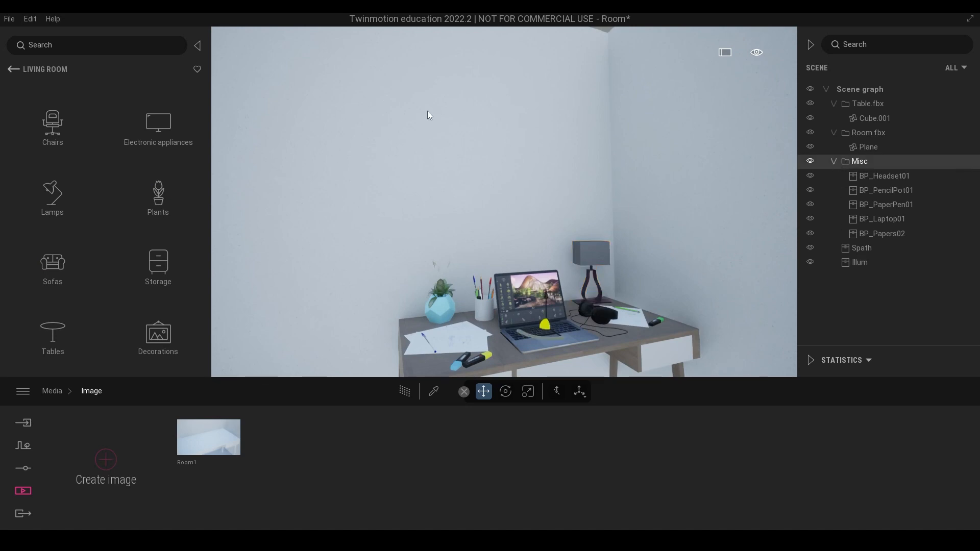
pyautogui.click(16, 70)
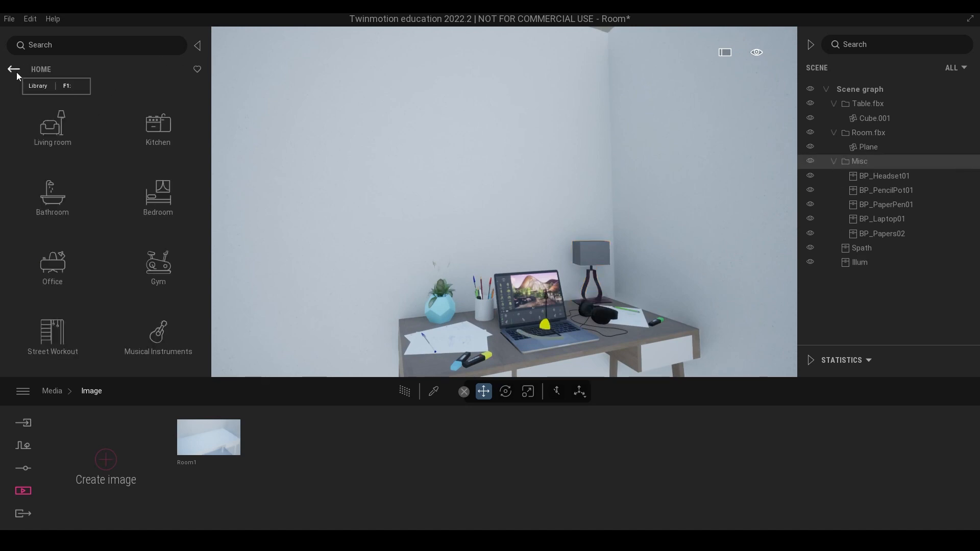
pyautogui.click(17, 71)
pyautogui.click(14, 69)
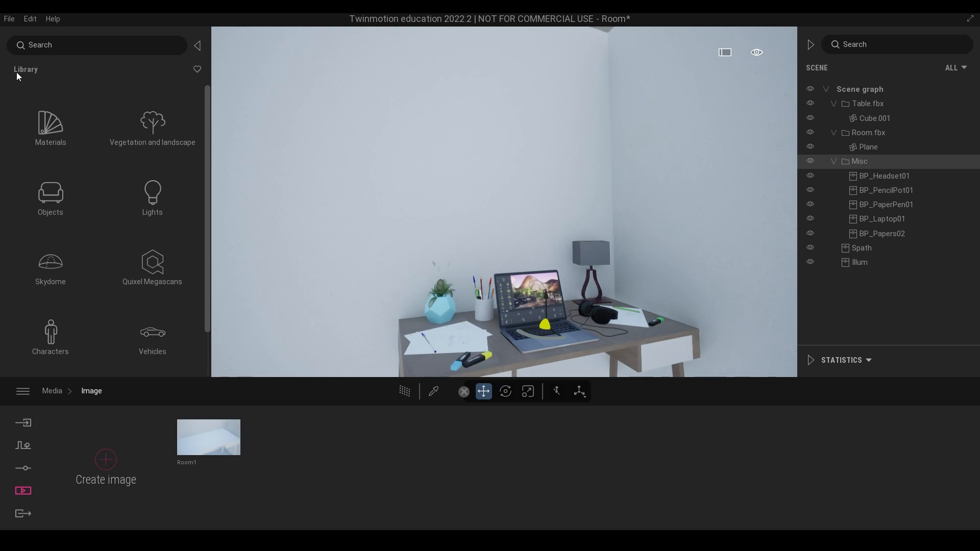
pyautogui.click(160, 190)
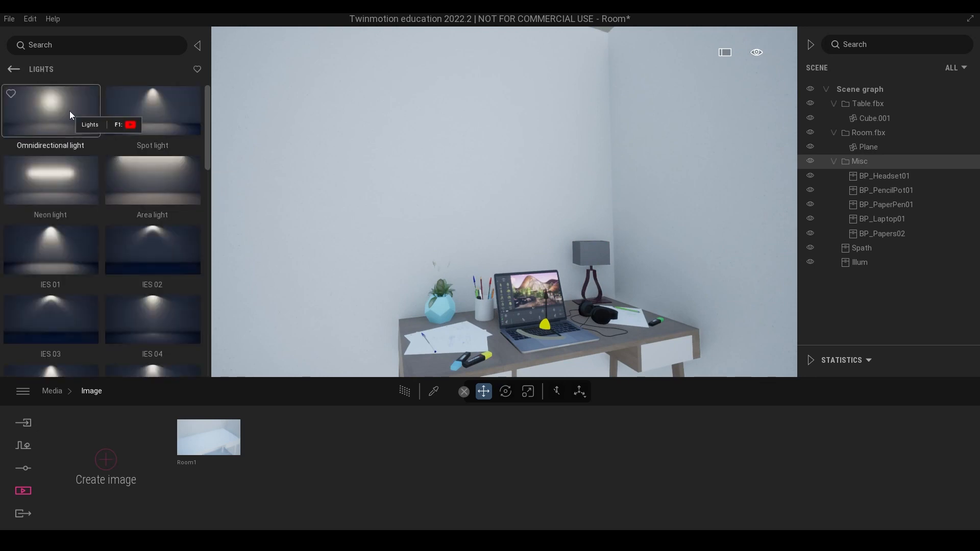
# Place an Omnidirectional light on the floor in front of the desk and raise it to just below the ceiling.
pyautogui.moveTo(398, 158); pyautogui.dragTo(419, 175, button='right')
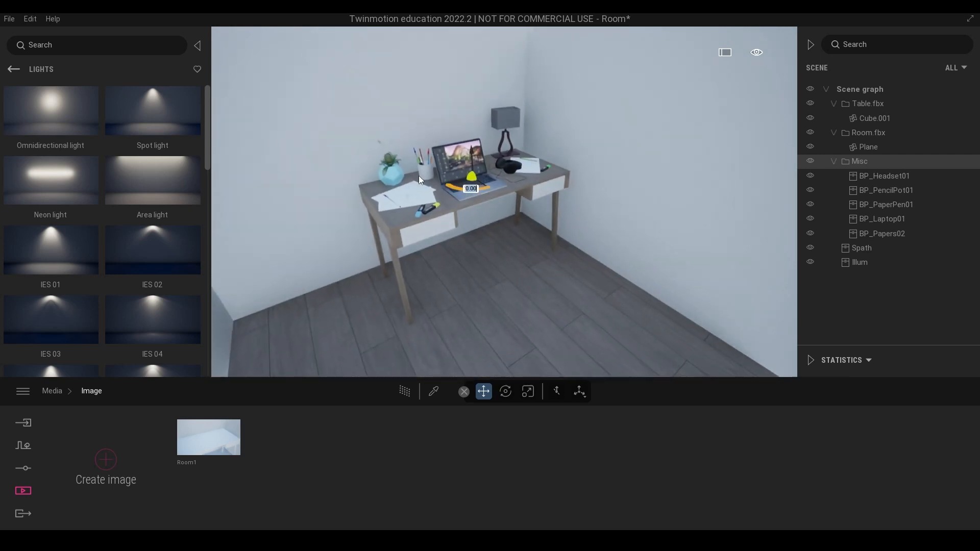
pyautogui.moveTo(55, 106); pyautogui.dragTo(485, 341)
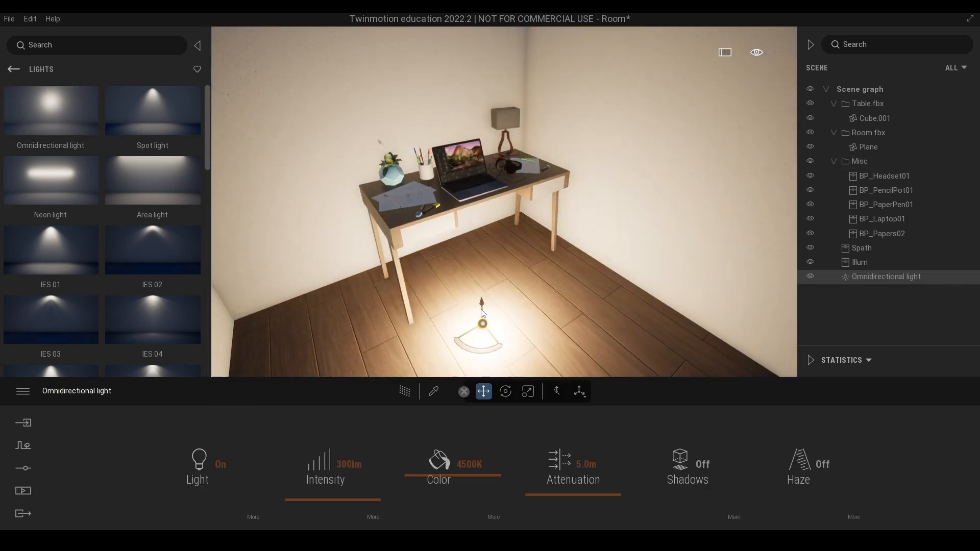
pyautogui.moveTo(482, 305); pyautogui.dragTo(472, 75)
pyautogui.moveTo(472, 75); pyautogui.dragTo(466, 35, button='right')
pyautogui.moveTo(459, 200); pyautogui.dragTo(455, 80)
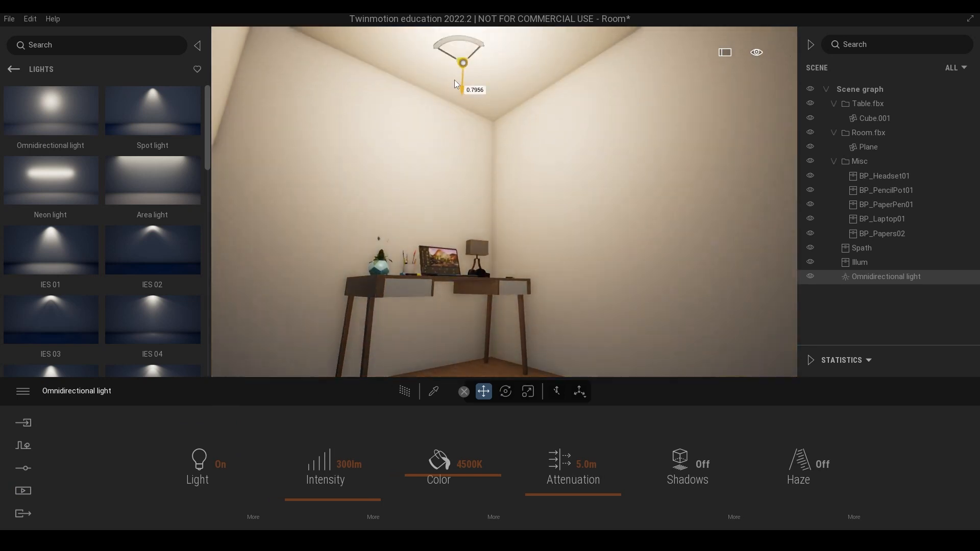
pyautogui.moveTo(526, 129); pyautogui.dragTo(519, 108, button='right')
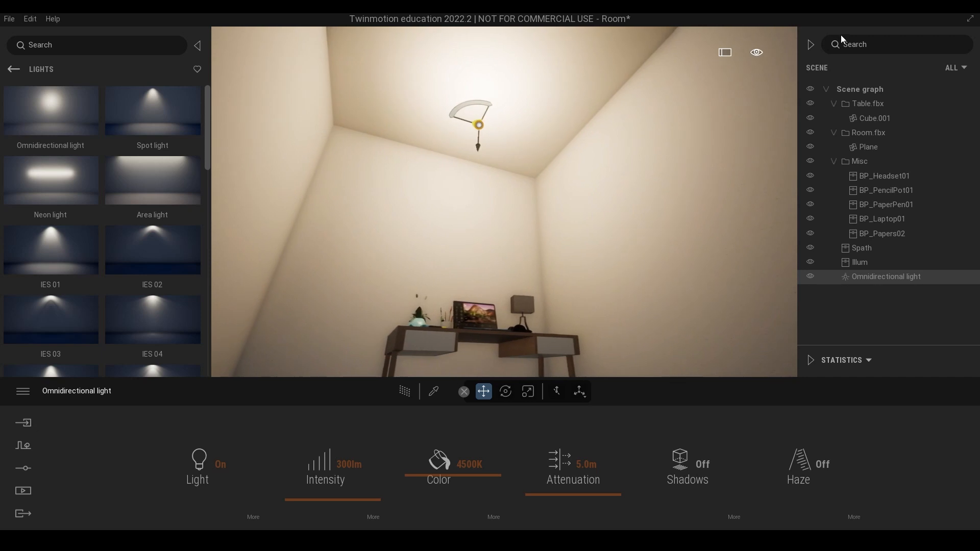
# Set the navigation speed to Walk speed 3 and view the light below the ceiling.
pyautogui.click(758, 53)
pyautogui.click(754, 106)
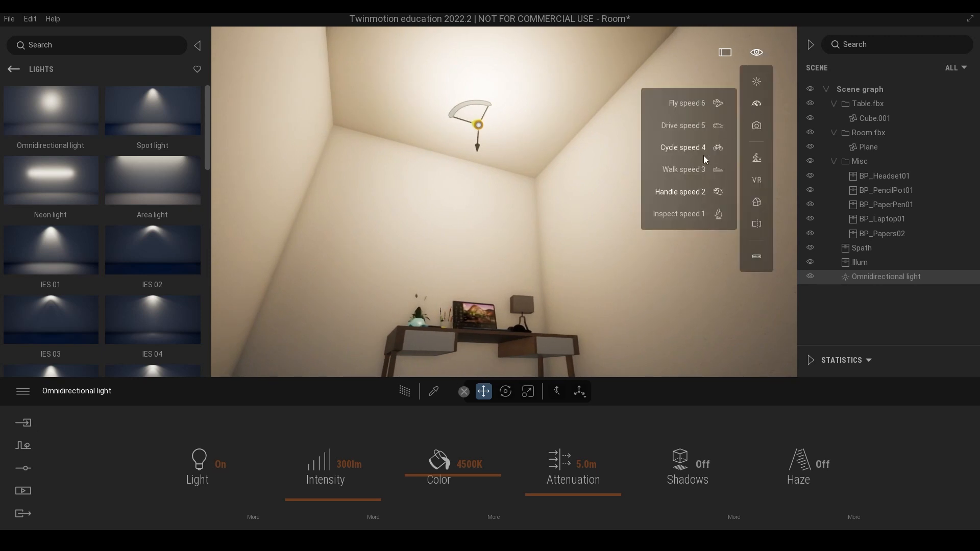
pyautogui.click(685, 168)
pyautogui.moveTo(526, 159); pyautogui.dragTo(516, 183, button='right')
pyautogui.scroll(-3, 516, 185)
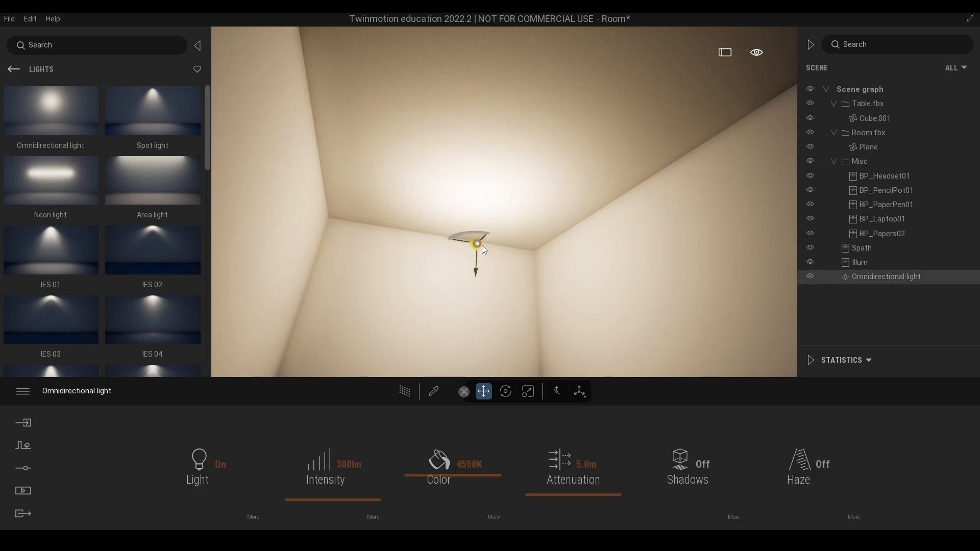
# Reposition the Omnidirectional light near the middle of the room and adjust its height just below the ceiling.
pyautogui.moveTo(481, 238); pyautogui.dragTo(526, 158)
pyautogui.moveTo(525, 159); pyautogui.dragTo(514, 141, button='right')
pyautogui.press('d')
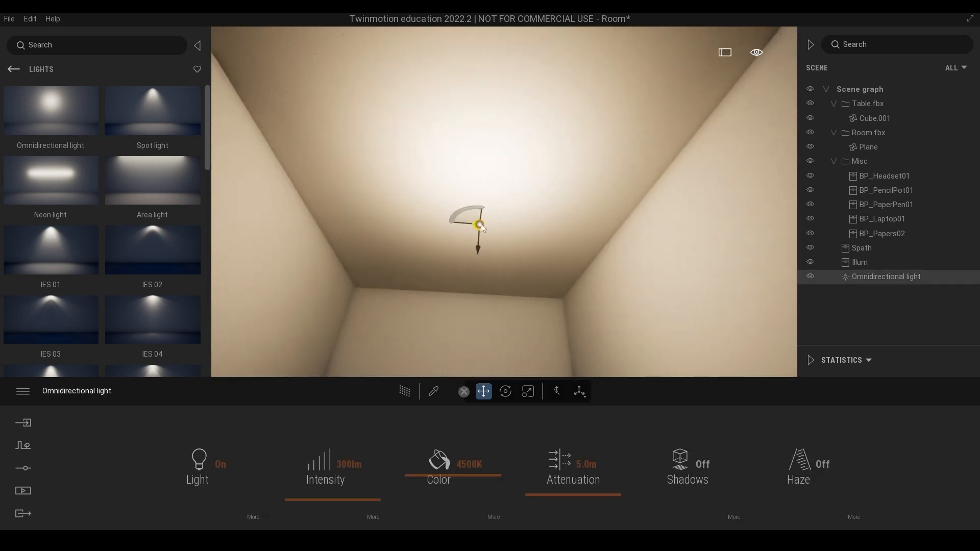
pyautogui.moveTo(452, 224); pyautogui.dragTo(460, 218)
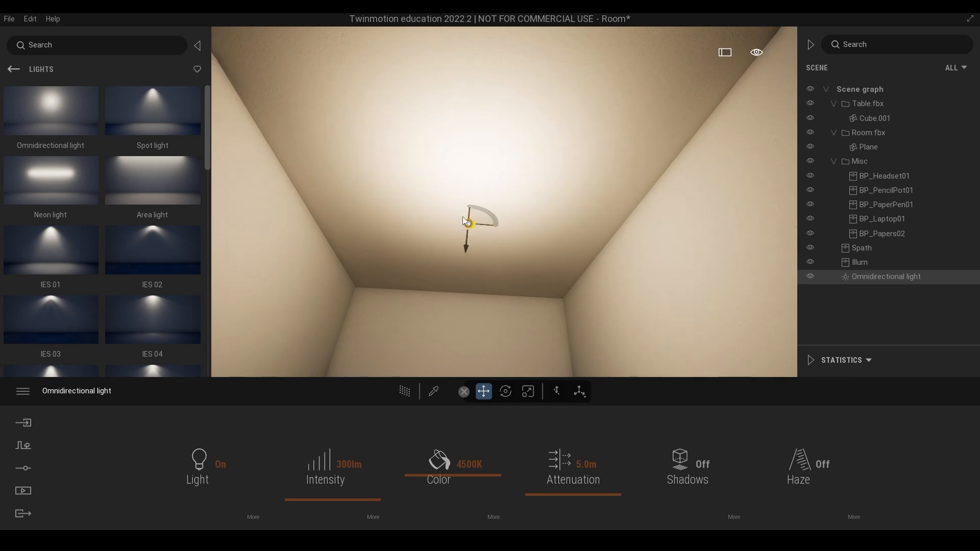
pyautogui.moveTo(601, 219); pyautogui.dragTo(586, 276, button='right')
pyautogui.press('e')
pyautogui.press('q')
pyautogui.moveTo(476, 123); pyautogui.dragTo(474, 104)
pyautogui.press('e')
# Examine the desk, floor and walls under the ceiling light from several distances and angles.
pyautogui.moveTo(540, 189); pyautogui.dragTo(539, 272, button='right')
pyautogui.press('w')
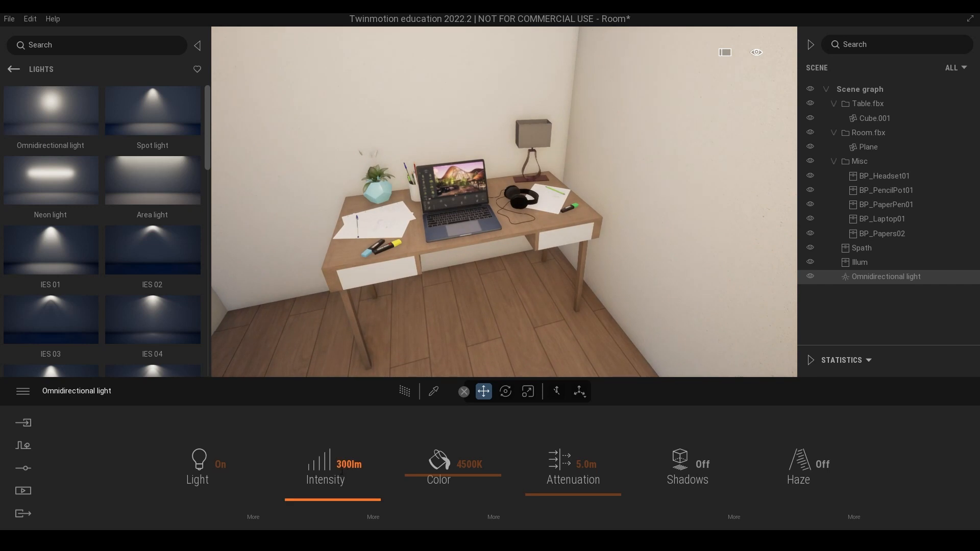
pyautogui.press('a')
pyautogui.press('d')
pyautogui.press('q')
pyautogui.press('e')
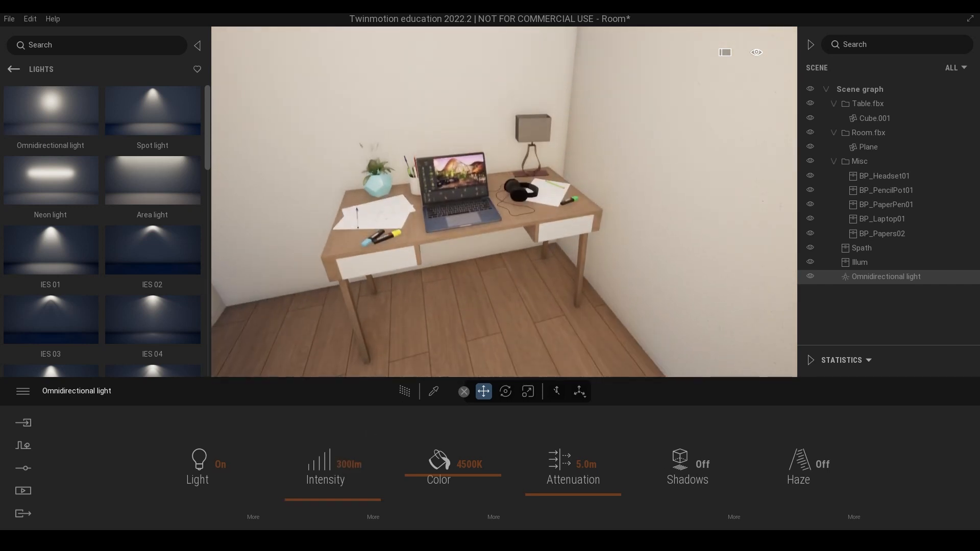
pyautogui.press('a')
pyautogui.press('s')
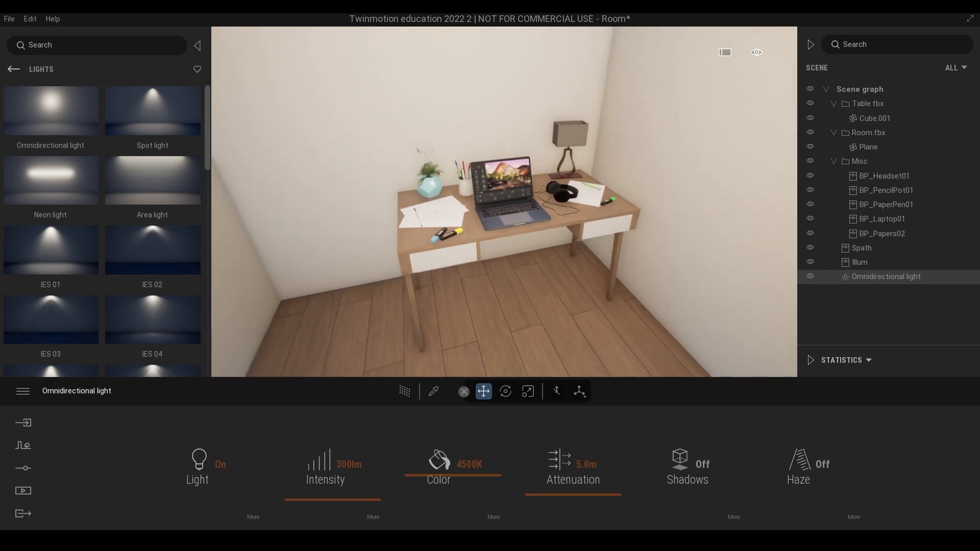
pyautogui.press('d')
pyautogui.press('q')
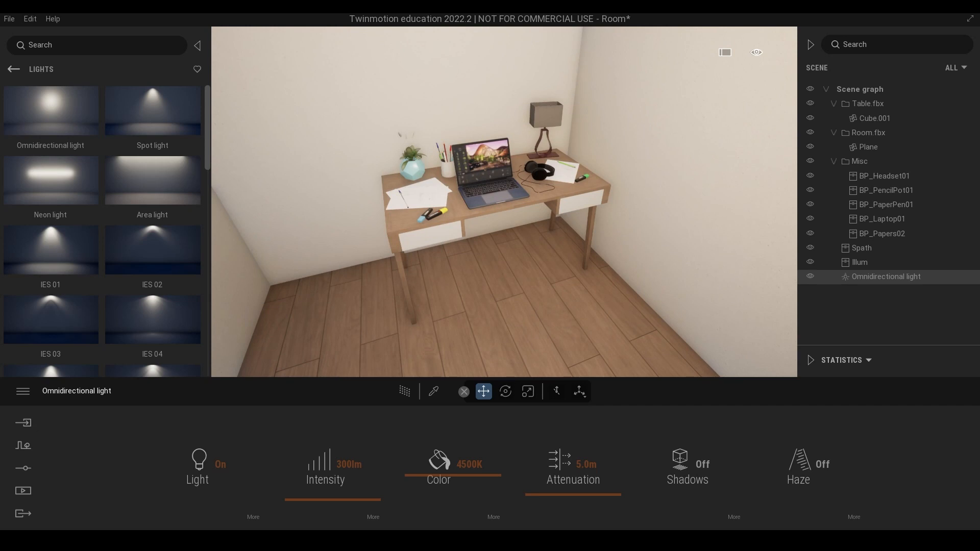
pyautogui.moveTo(505, 202); pyautogui.dragTo(505, 198, button='right')
pyautogui.moveTo(504, 202)
pyautogui.mouseDown(button='middle')
pyautogui.moveTo(505, 256)
pyautogui.moveTo(505, 195)
pyautogui.mouseUp(button='middle')
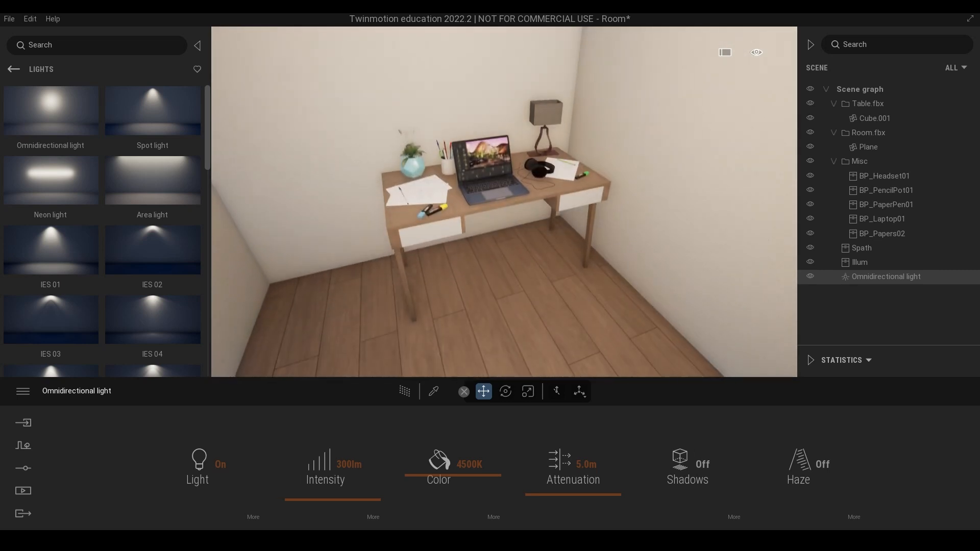
pyautogui.scroll(2, 505, 202)
pyautogui.scroll(-2, 505, 201)
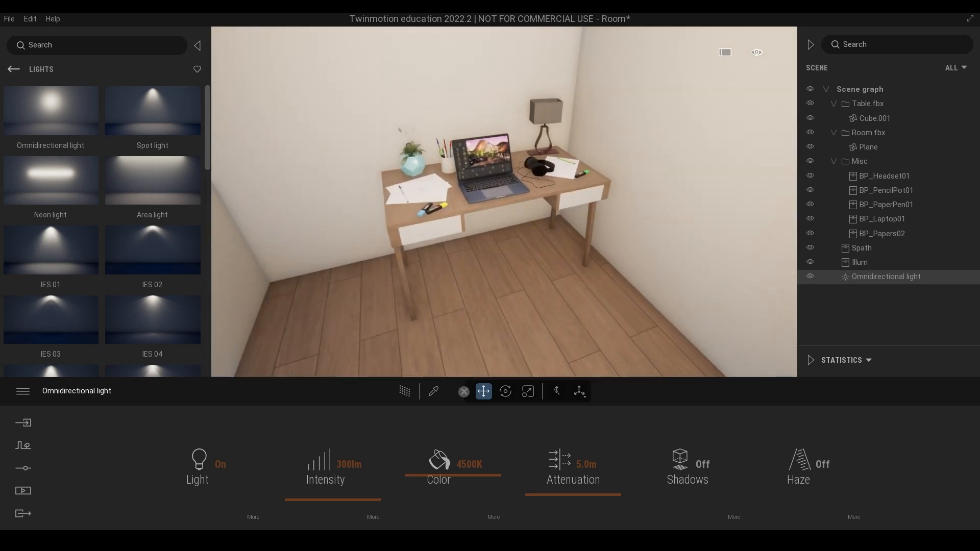
pyautogui.scroll(2, 505, 202)
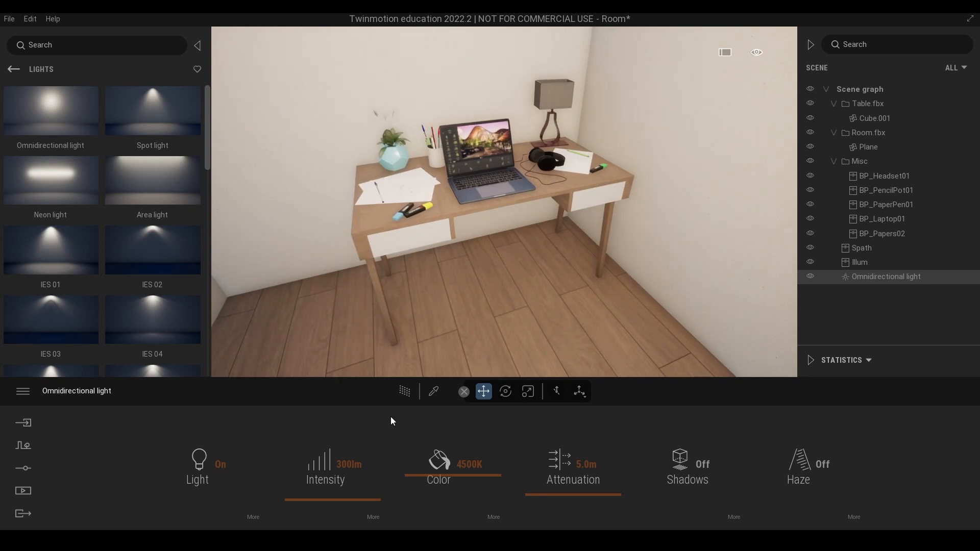
# Set the ceiling light's intensity to 70 lm and preview the desk with the Path Tracer.
pyautogui.click(338, 464)
pyautogui.write('70')
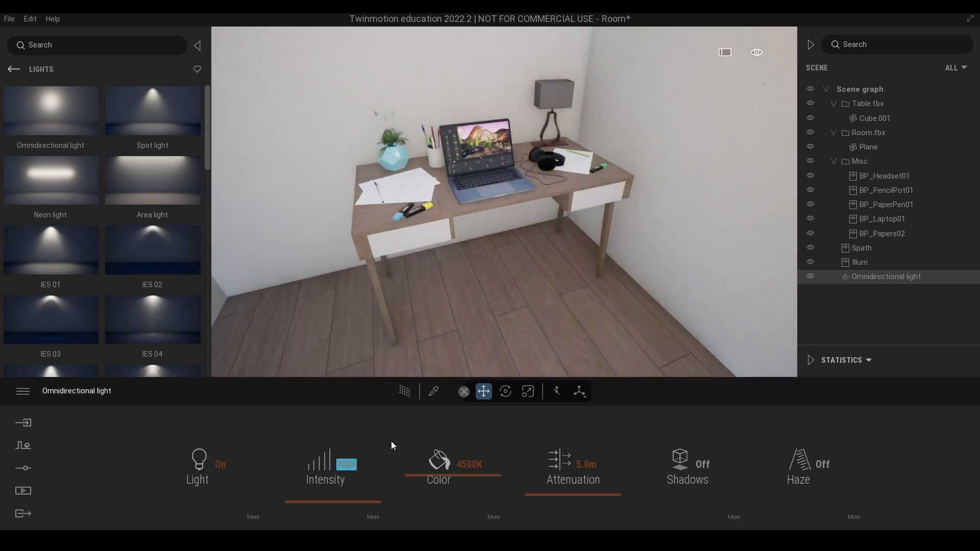
pyautogui.moveTo(442, 282); pyautogui.dragTo(482, 270)
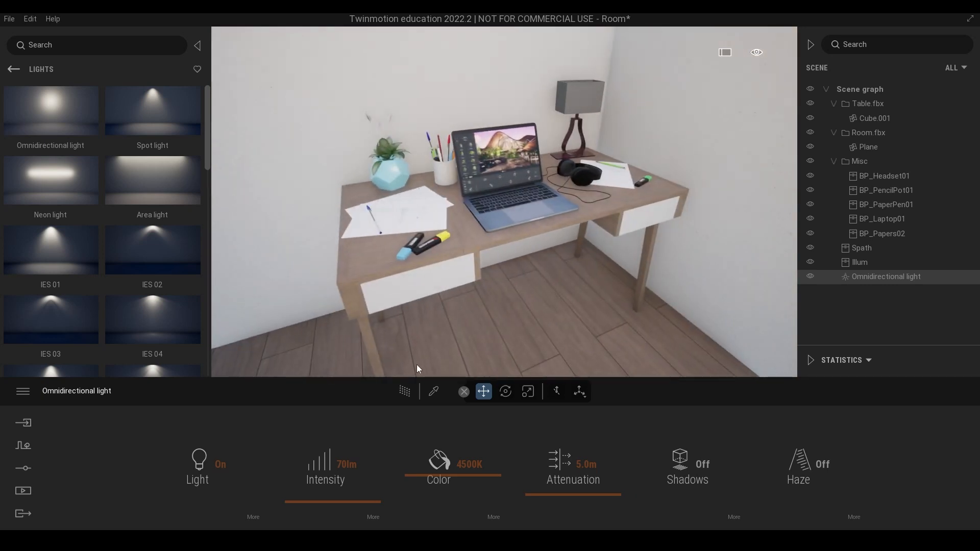
pyautogui.click(405, 393)
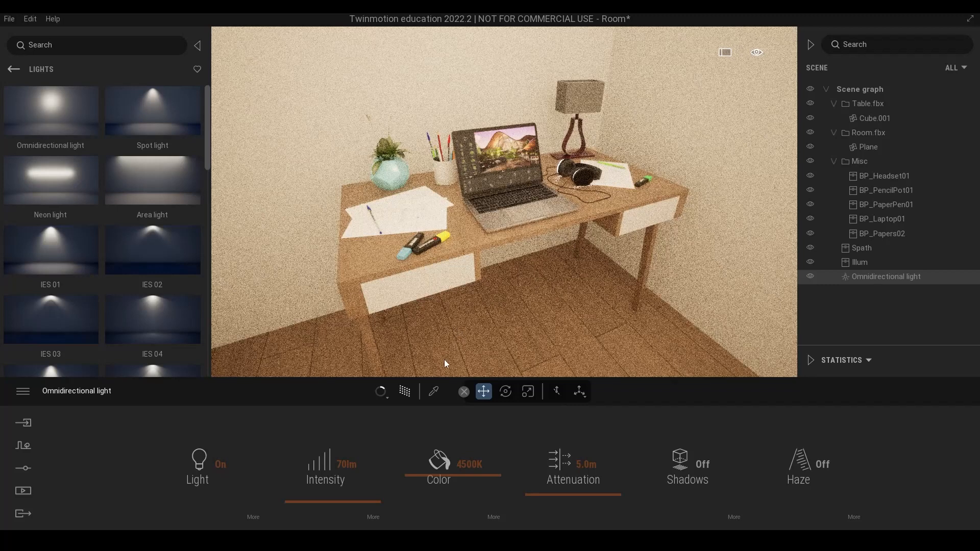
pyautogui.click(405, 391)
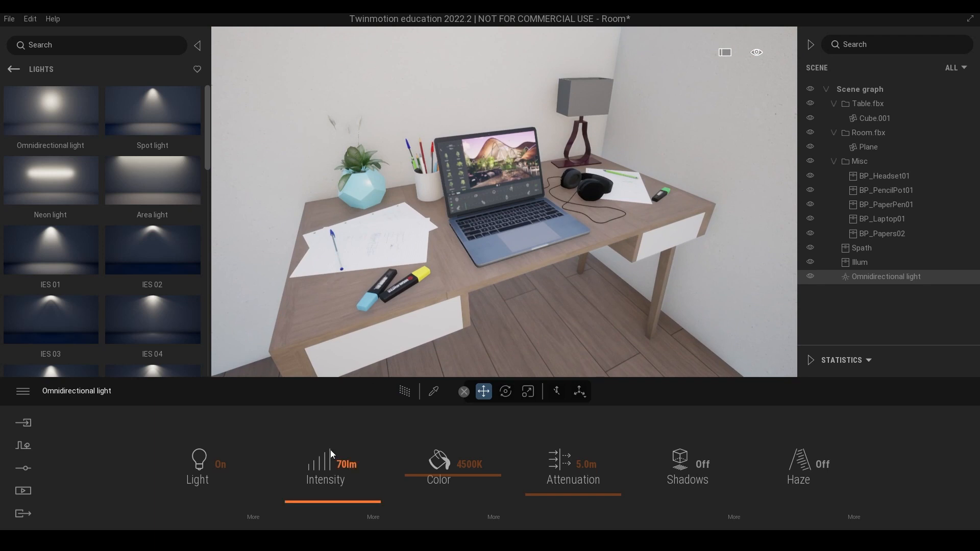
# Set the ceiling light's intensity to 35 lm and preview the desk with the Path Tracer.
pyautogui.moveTo(337, 463); pyautogui.dragTo(345, 465)
pyautogui.write('35')
pyautogui.press('Return')
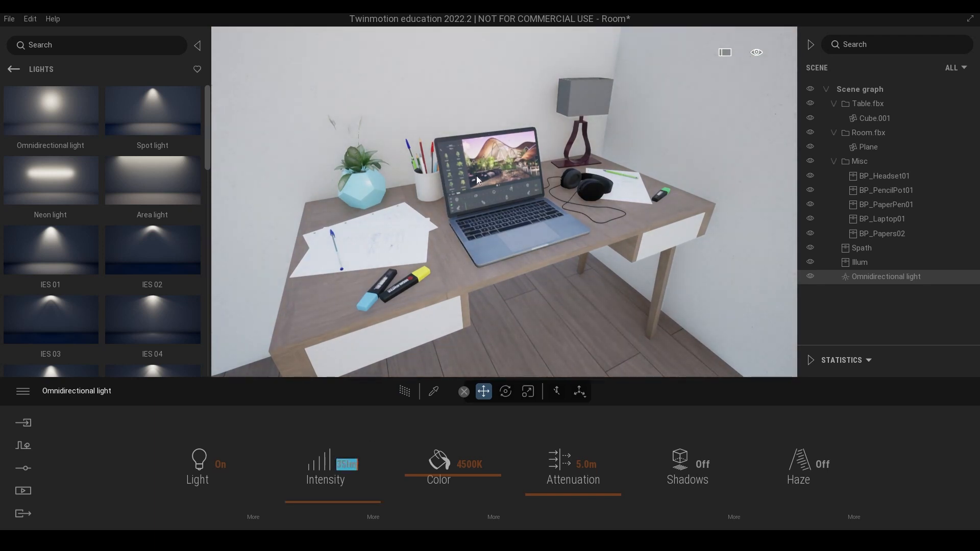
pyautogui.scroll(-3, 479, 181)
pyautogui.scroll(3, 480, 181)
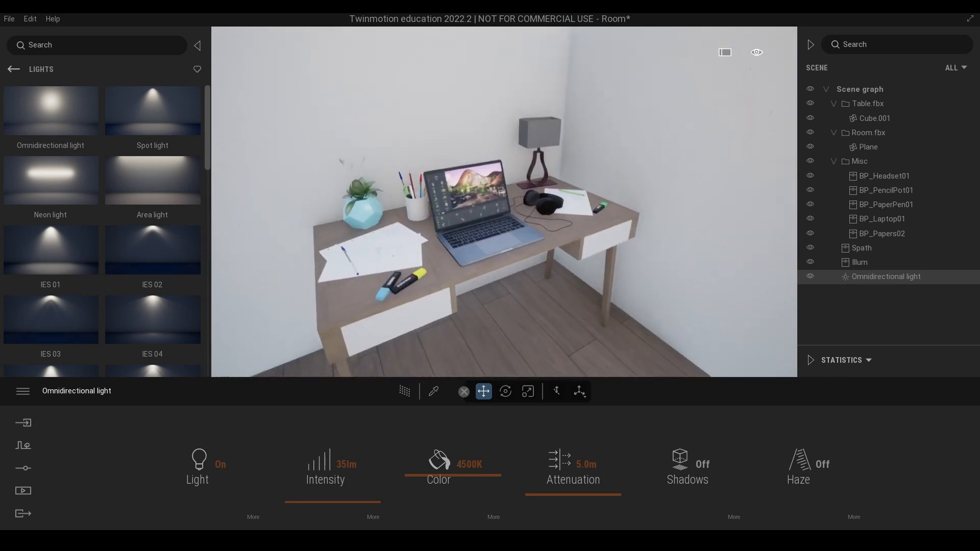
pyautogui.click(405, 391)
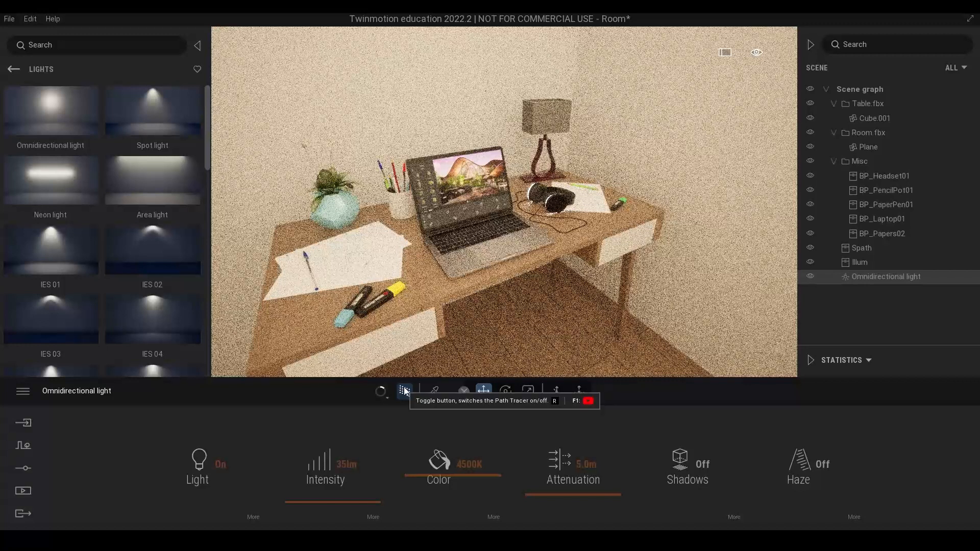
pyautogui.click(405, 391)
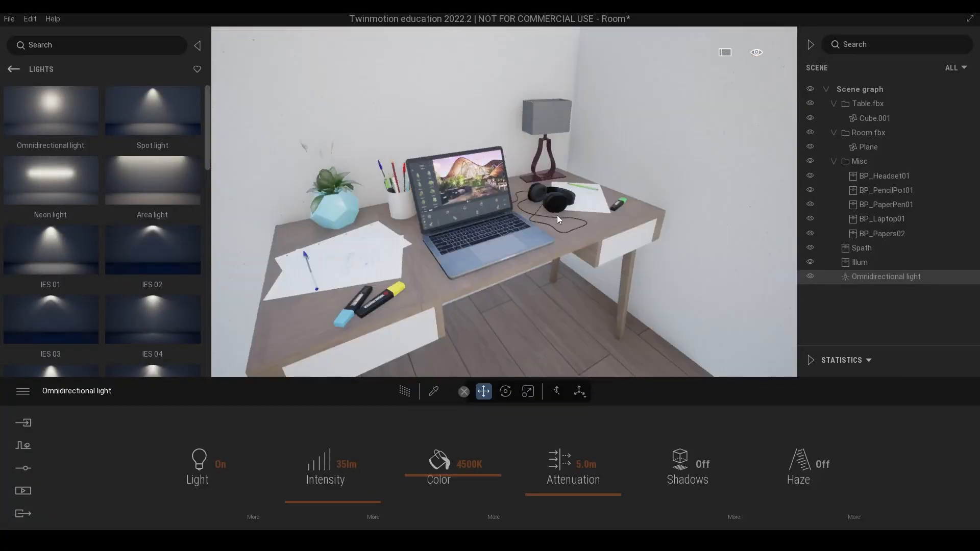
# Open the saved Room1 image, reframe it to include the whole desk lamp, and refresh it with this view.
pyautogui.click(23, 513)
pyautogui.click(23, 492)
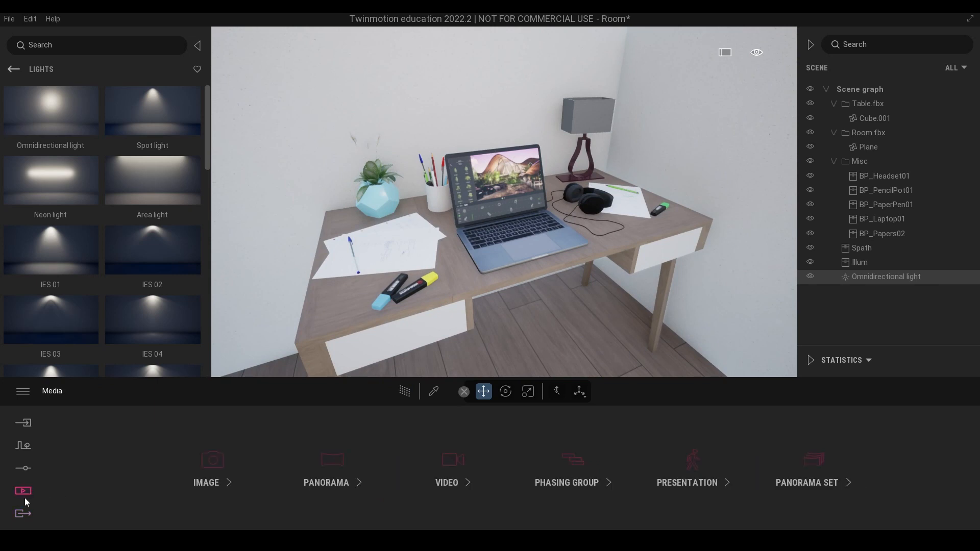
pyautogui.click(213, 463)
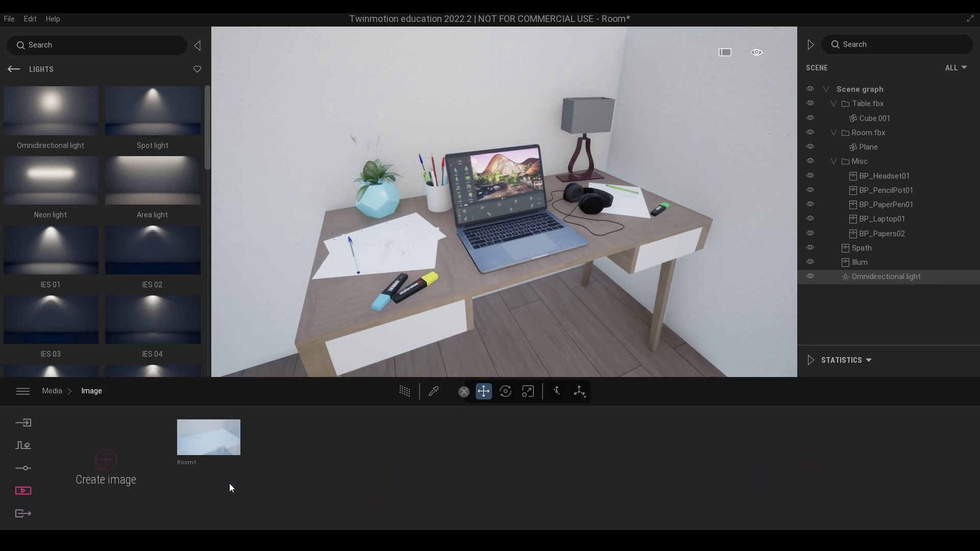
pyautogui.click(210, 437)
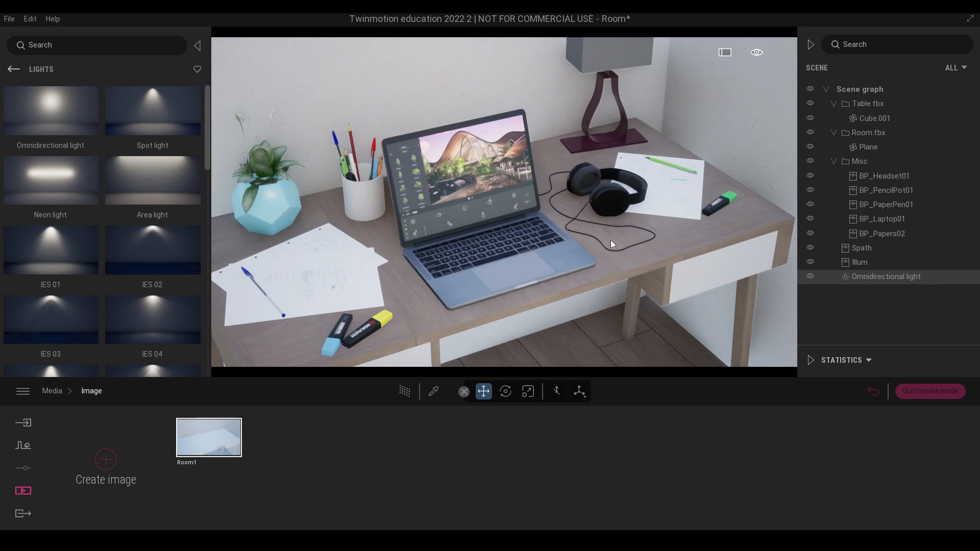
pyautogui.moveTo(608, 213); pyautogui.dragTo(611, 165, button='right')
pyautogui.press('s')
pyautogui.press('w')
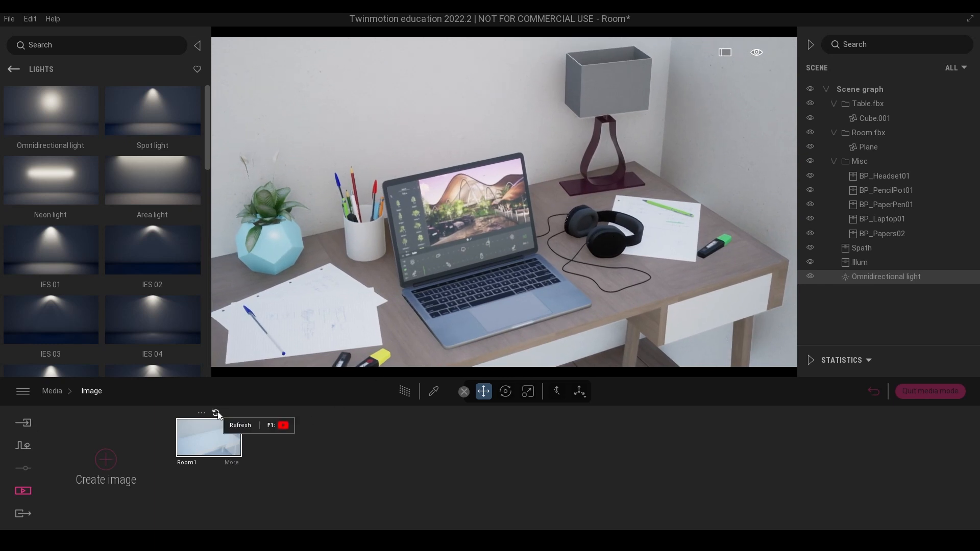
pyautogui.click(217, 413)
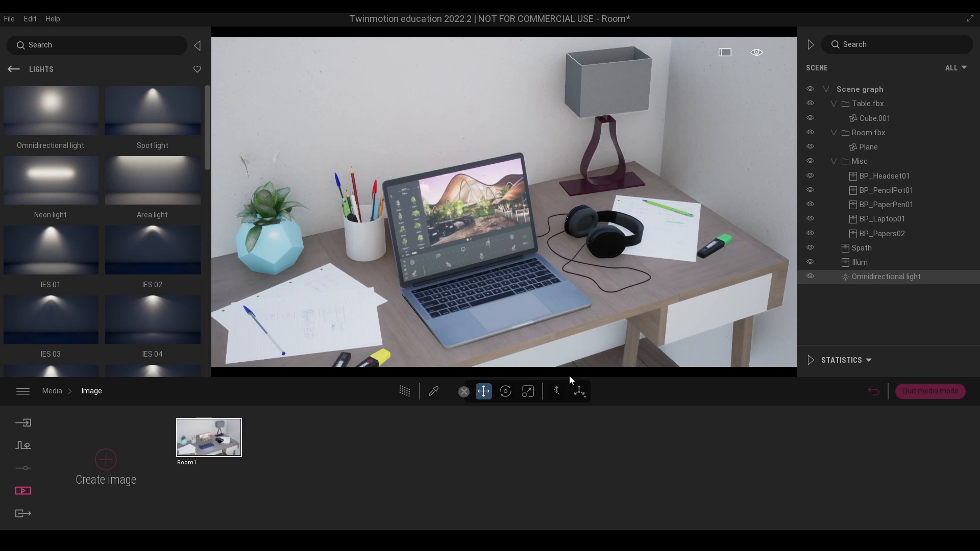
# Preview the Room1 image with the Path Tracer, turn the tracer off again, and save the scene.
pyautogui.click(405, 392)
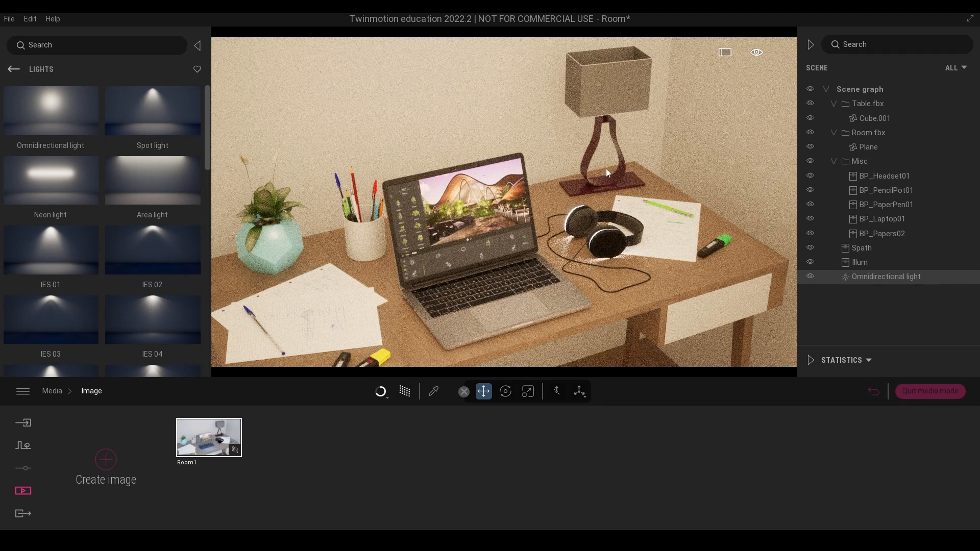
pyautogui.click(408, 391)
pyautogui.click(9, 19)
pyautogui.click(28, 102)
# Place a second Omnidirectional light at the base of the desk lamp and raise it into the lampshade.
pyautogui.moveTo(565, 158); pyautogui.dragTo(419, 156, button='right')
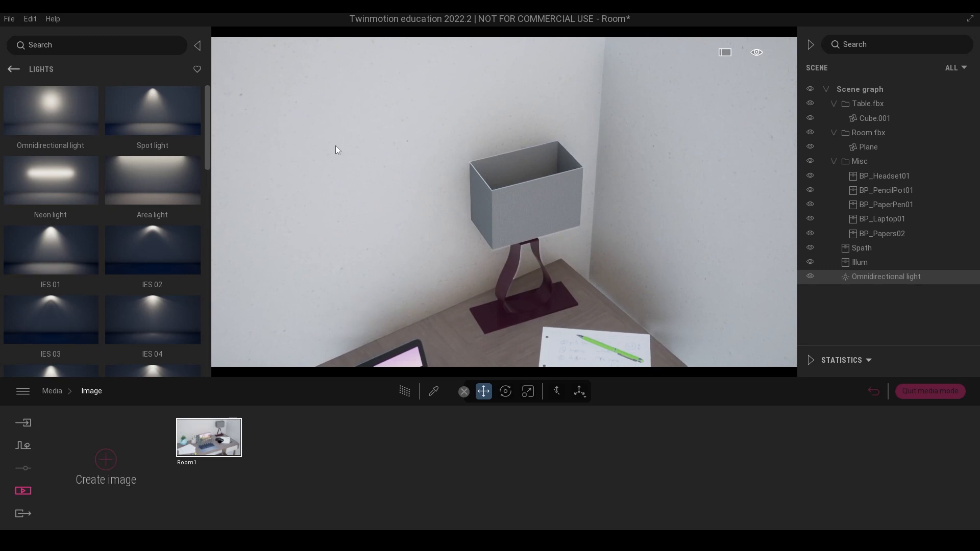
pyautogui.moveTo(60, 127); pyautogui.dragTo(542, 323)
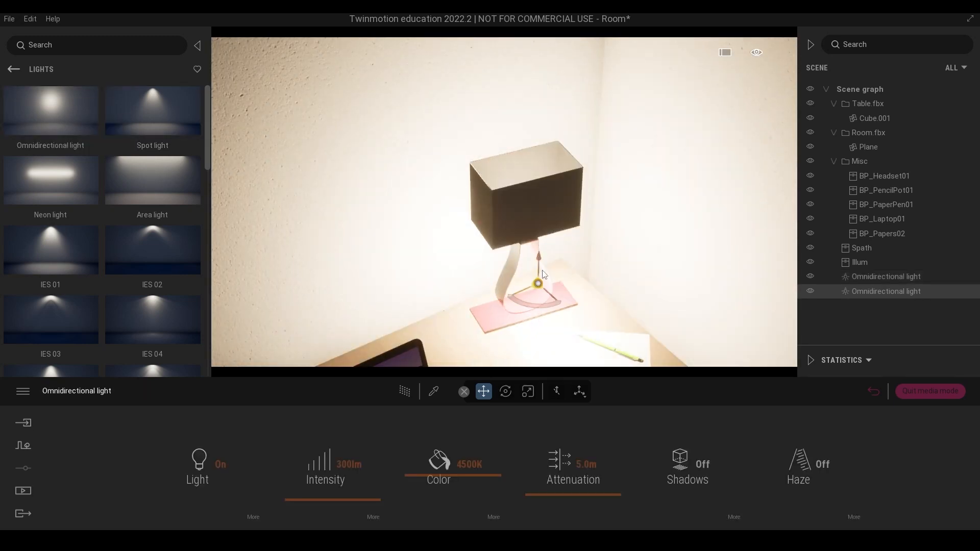
pyautogui.moveTo(540, 266); pyautogui.dragTo(531, 148)
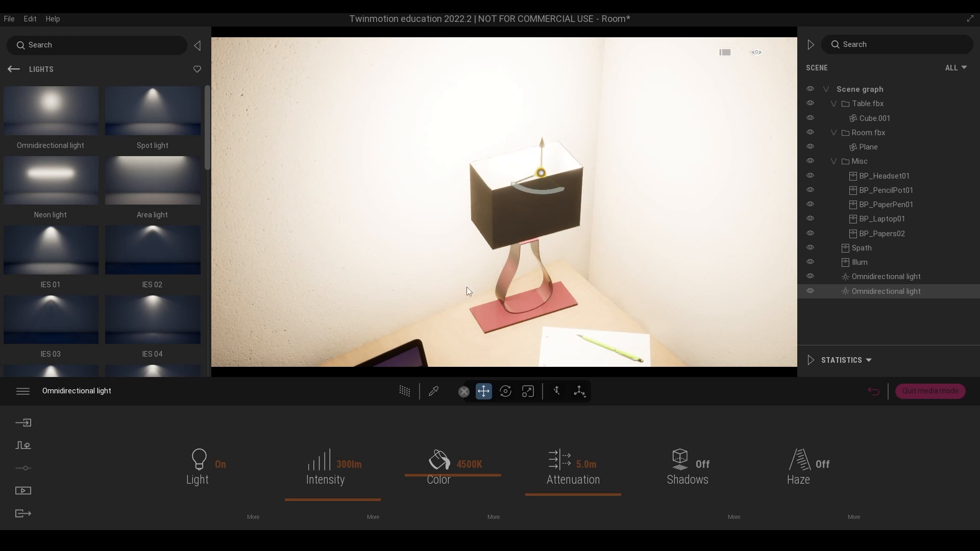
# Set the lamp light's intensity to 1 lm.
pyautogui.click(347, 465)
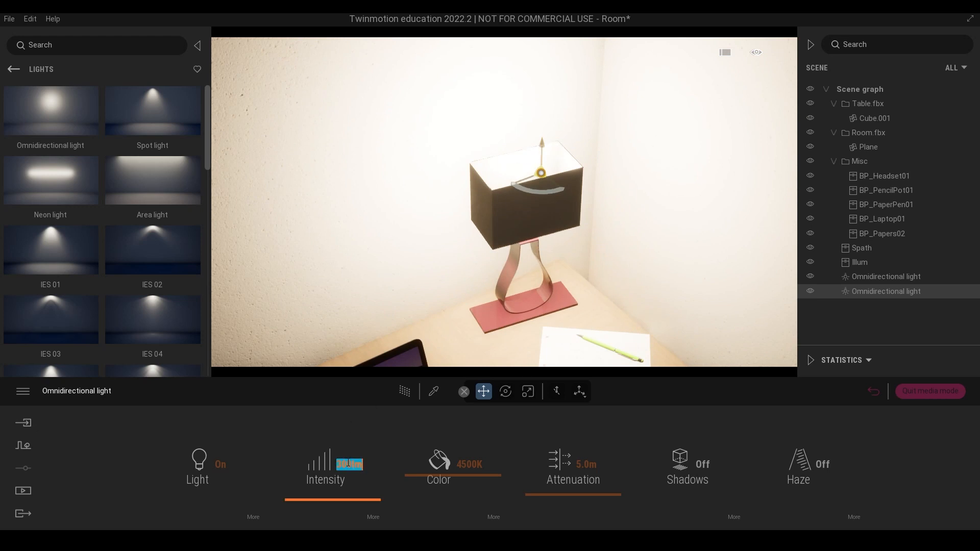
pyautogui.click(350, 464)
pyautogui.moveTo(353, 465); pyautogui.dragTo(336, 465)
pyautogui.write('1')
pyautogui.press('Return')
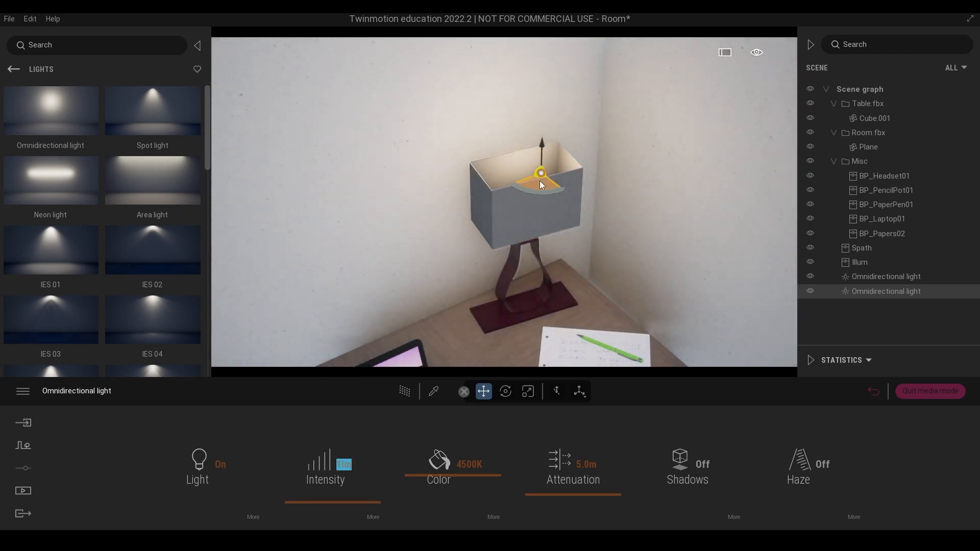
# Center the light inside the lampshade and lower it slightly below the shade's rim.
pyautogui.moveTo(540, 181); pyautogui.dragTo(526, 182)
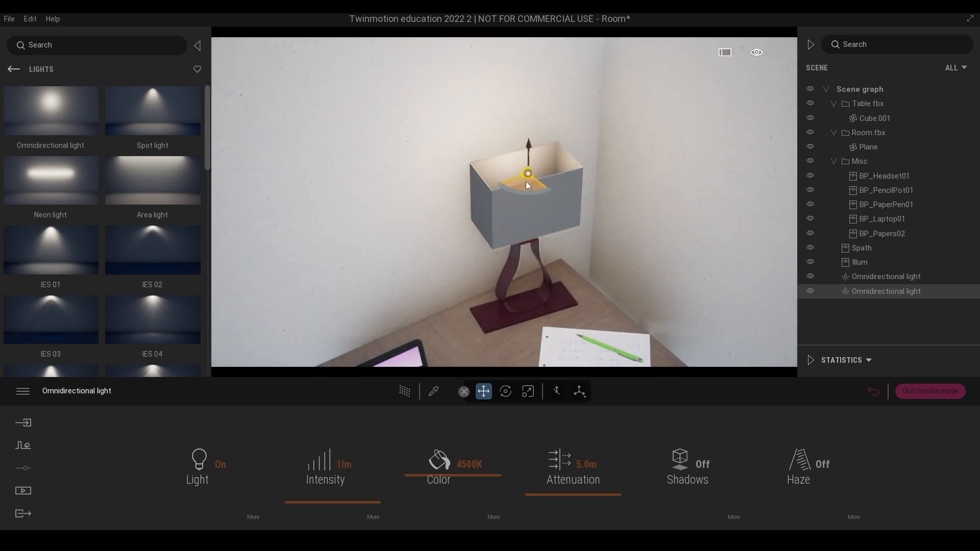
pyautogui.moveTo(531, 146)
pyautogui.mouseDown()
pyautogui.moveTo(532, 173)
pyautogui.moveTo(529, 160)
pyautogui.mouseUp()
pyautogui.moveTo(564, 161)
pyautogui.mouseDown(button='right')
pyautogui.moveTo(557, 196)
pyautogui.moveTo(560, 179)
pyautogui.moveTo(578, 167)
pyautogui.mouseUp(button='right')
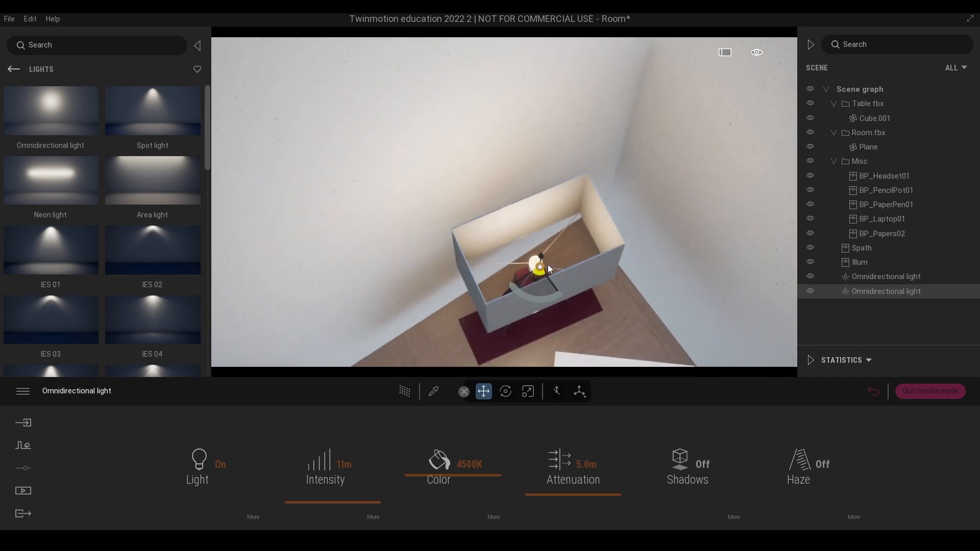
pyautogui.moveTo(536, 251); pyautogui.dragTo(535, 246)
pyautogui.moveTo(609, 232)
pyautogui.mouseDown(button='right')
pyautogui.moveTo(609, 286)
pyautogui.moveTo(610, 204)
pyautogui.moveTo(610, 225)
pyautogui.mouseUp(button='right')
# Return to the saved Room1 view and preview the lamp lighting with the Path Tracer.
pyautogui.click(24, 491)
pyautogui.click(213, 470)
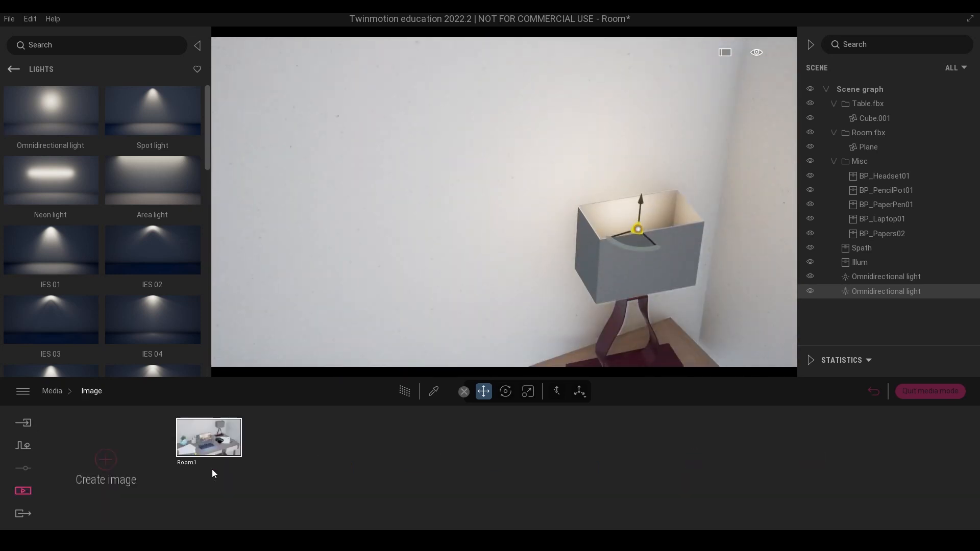
pyautogui.click(204, 449)
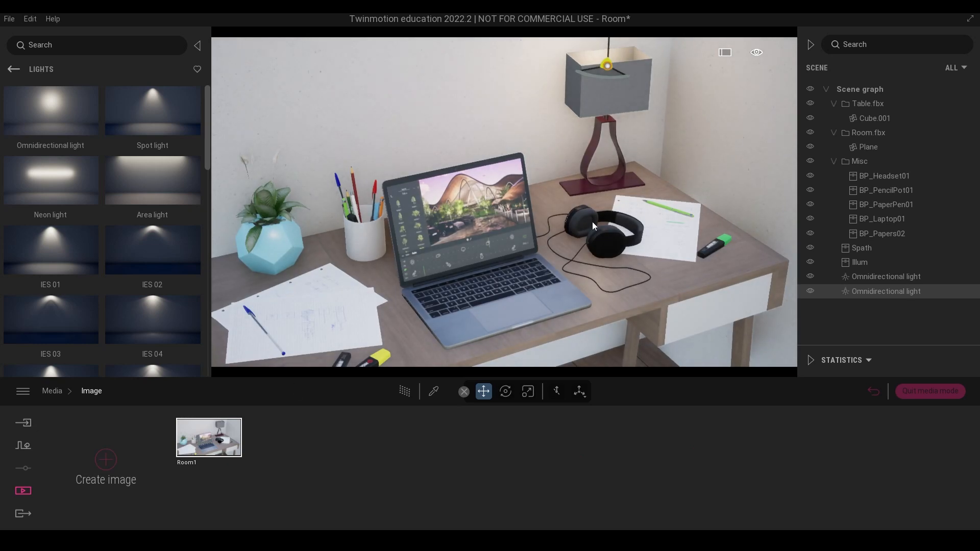
pyautogui.click(400, 392)
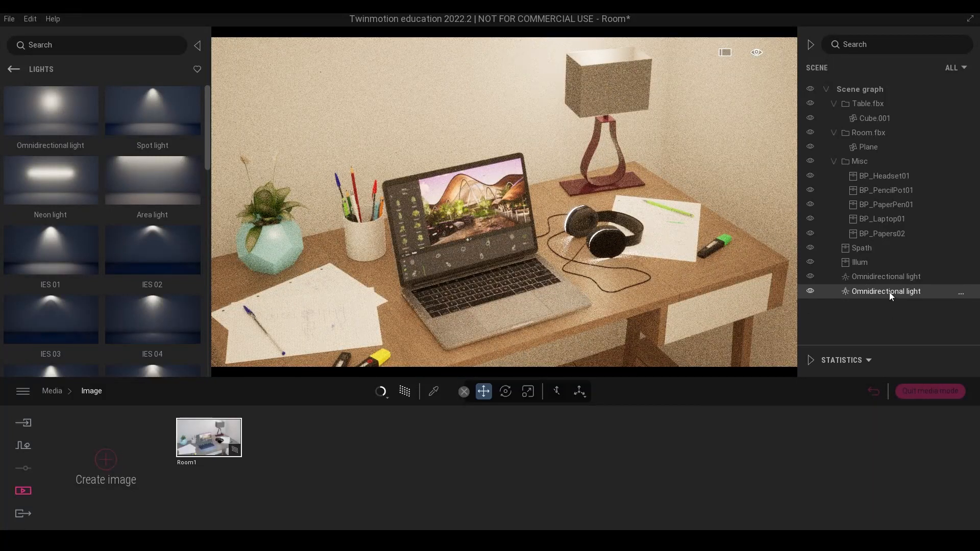
pyautogui.click(408, 392)
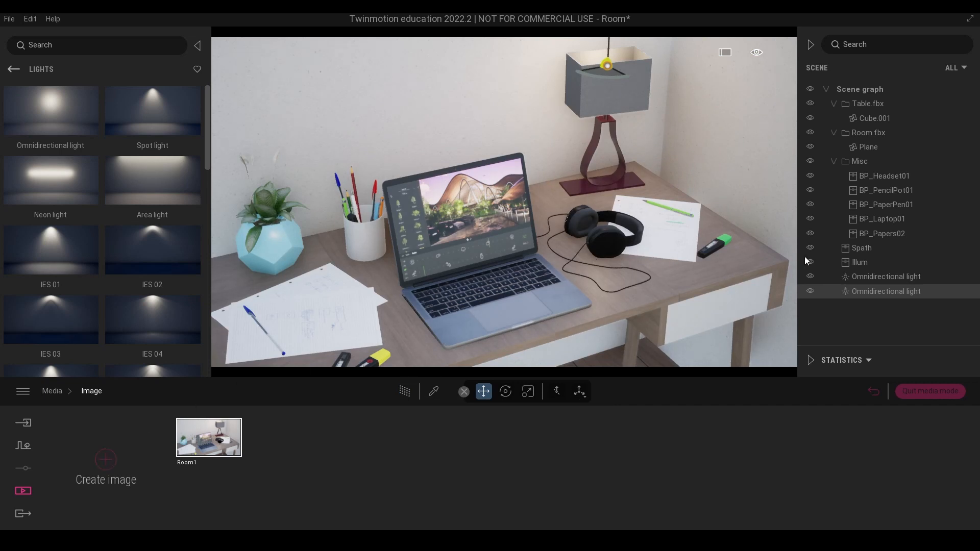
# Turn on shadows for the desk lamp's Omnidirectional light.
pyautogui.click(863, 278)
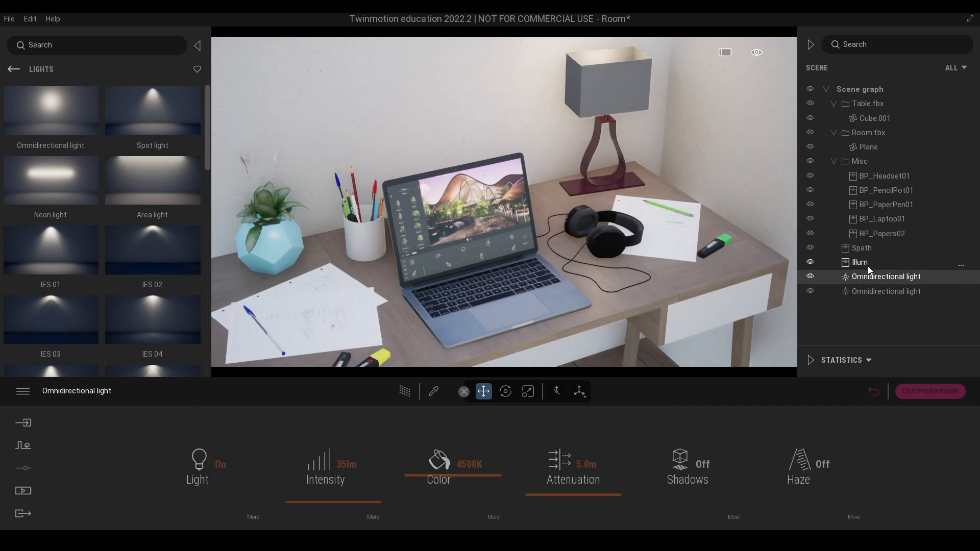
pyautogui.click(883, 291)
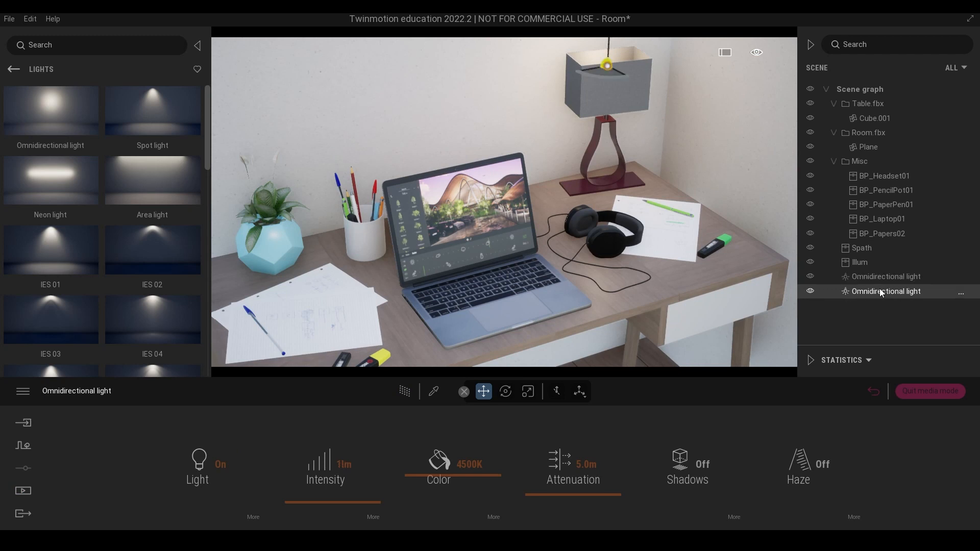
pyautogui.click(700, 470)
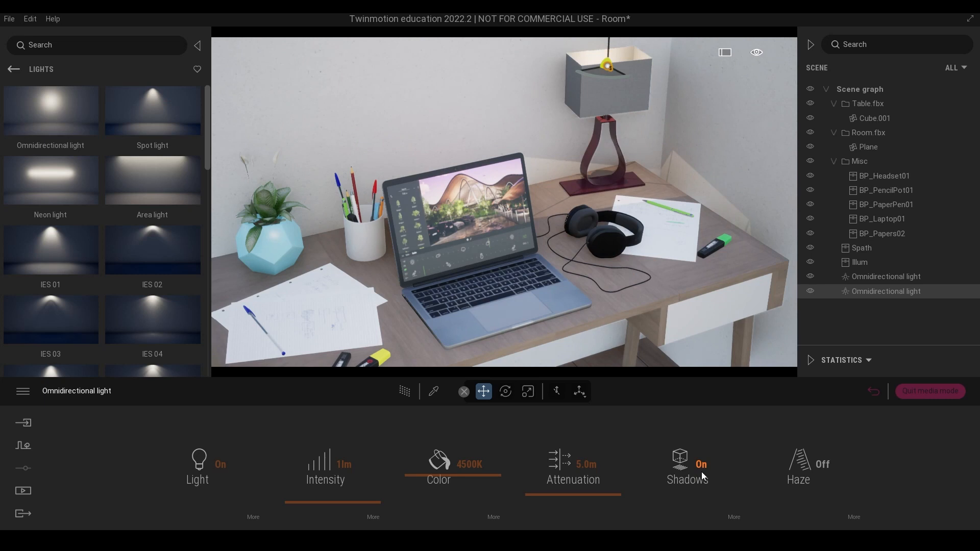
pyautogui.click(683, 462)
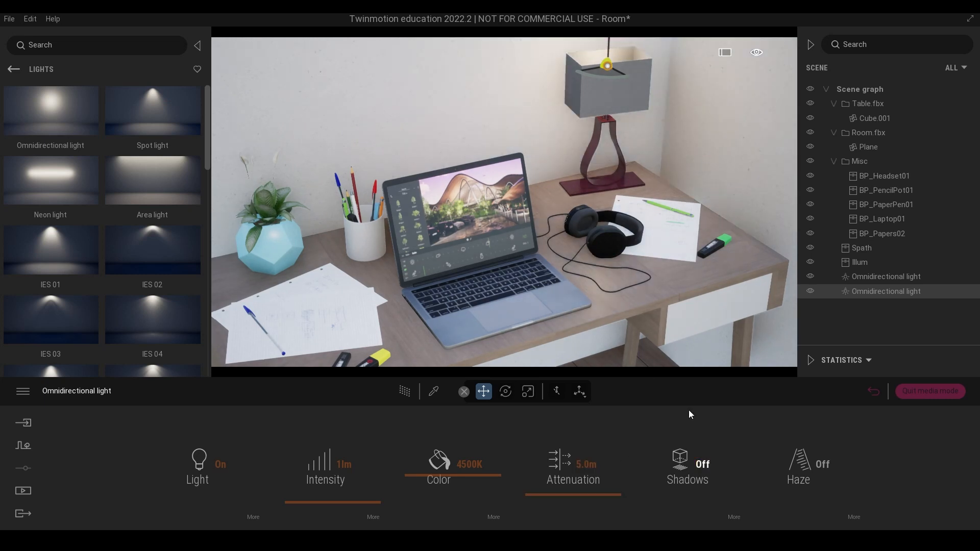
pyautogui.click(685, 473)
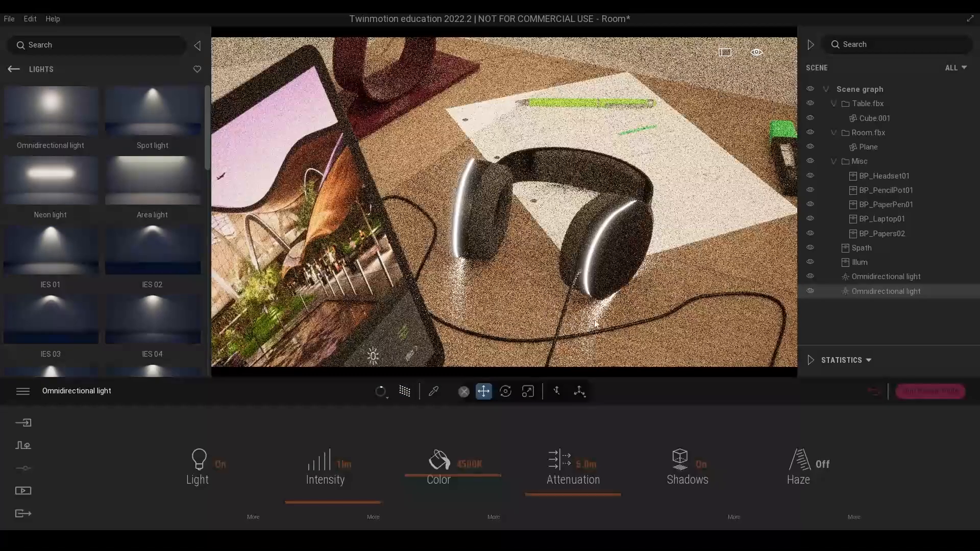
# Pick the headphones' glowing strip material MI_Neon01 and set its glow to 20 nit.
pyautogui.click(435, 391)
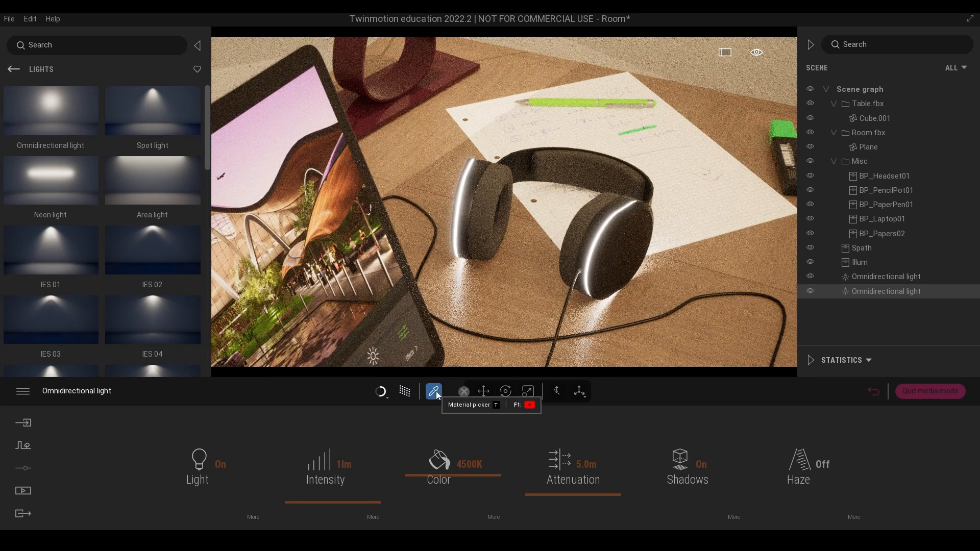
pyautogui.click(468, 171)
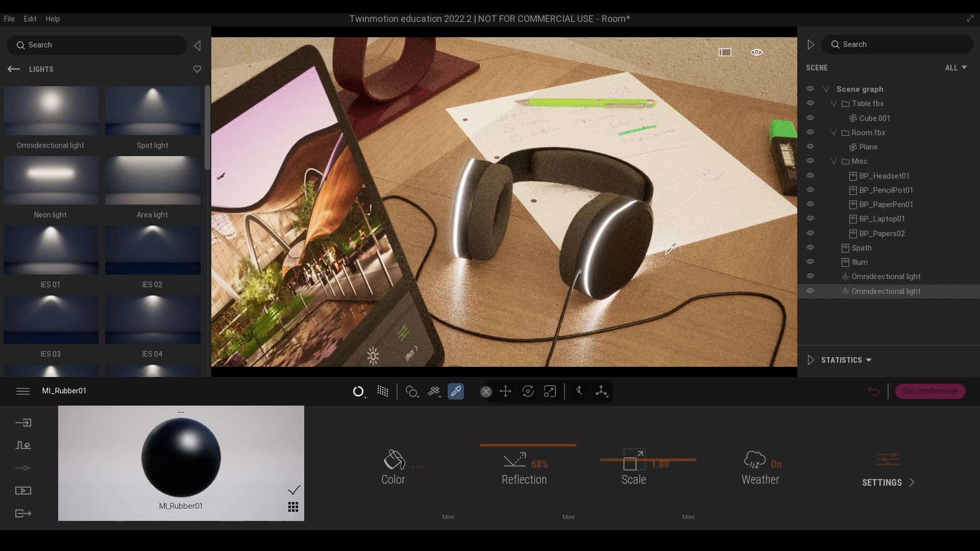
pyautogui.click(605, 228)
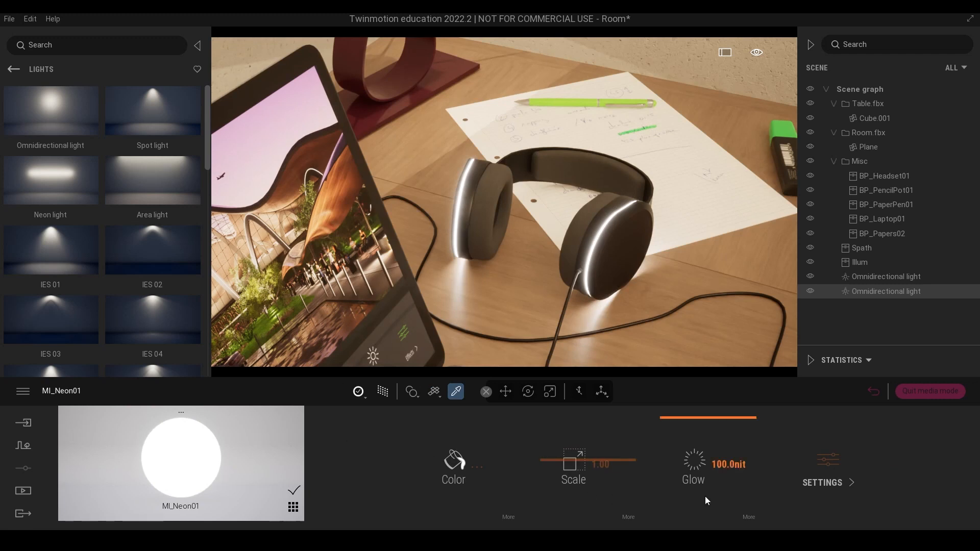
pyautogui.moveTo(713, 464); pyautogui.dragTo(727, 464)
pyautogui.write('10')
pyautogui.press('Return')
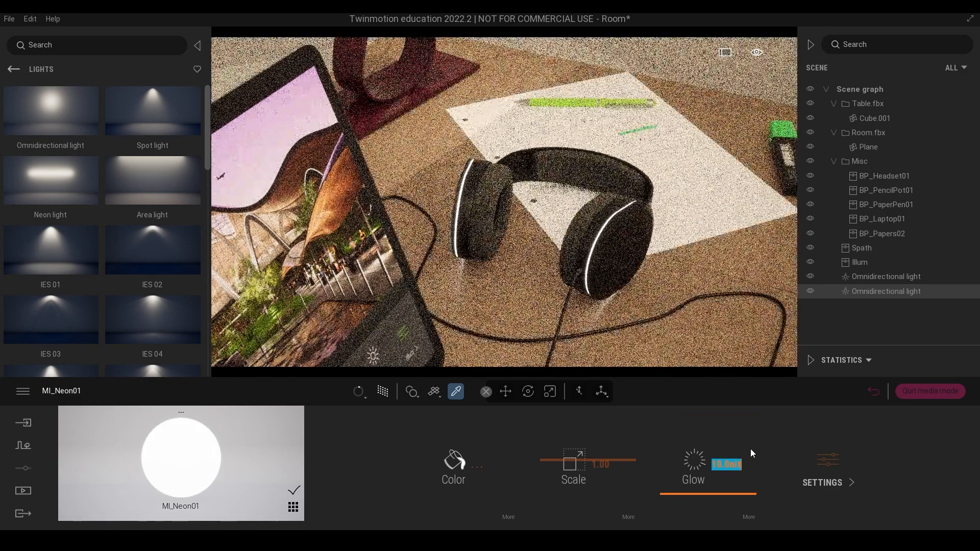
pyautogui.click(721, 466)
pyautogui.moveTo(722, 465); pyautogui.dragTo(714, 466)
pyautogui.write('20')
pyautogui.press('Return')
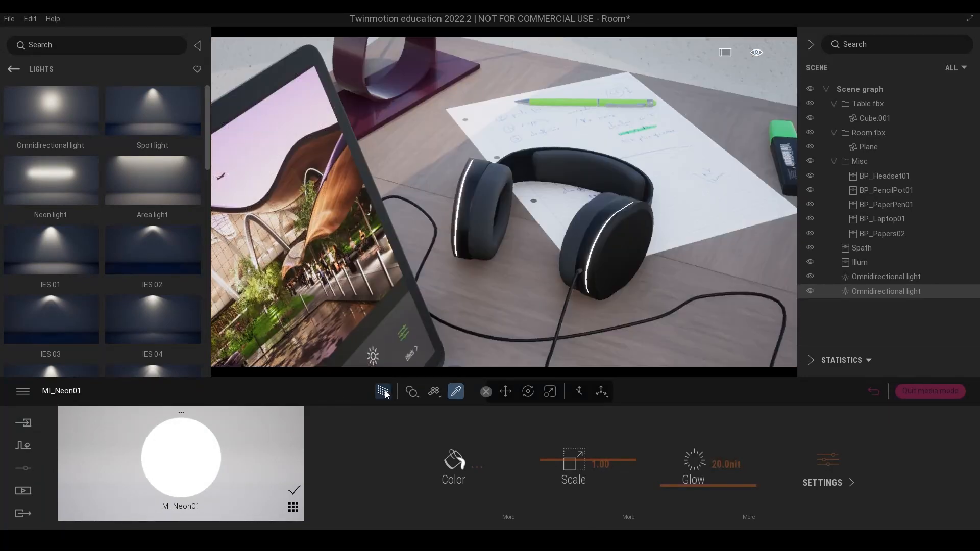
# Save the project and return to the saved Room1 view.
pyautogui.click(9, 19)
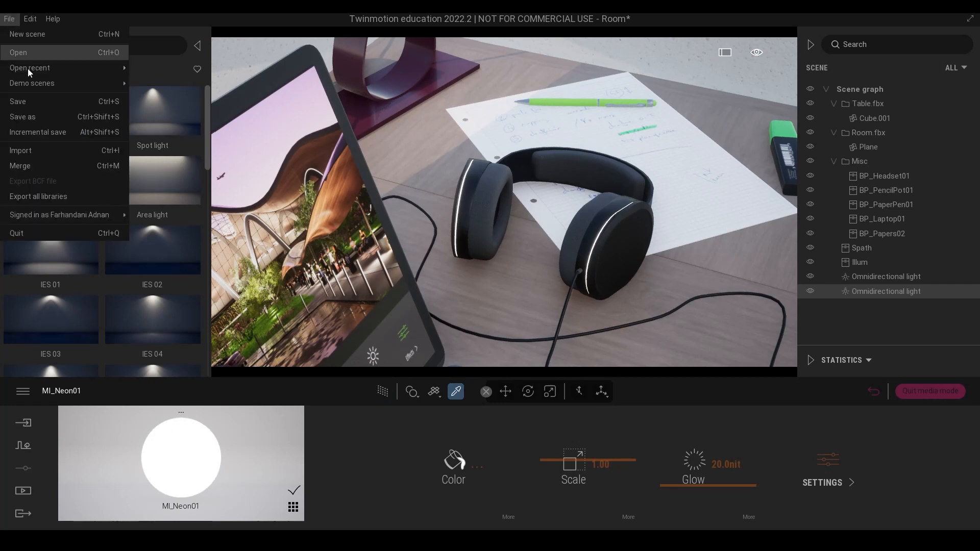
pyautogui.click(25, 97)
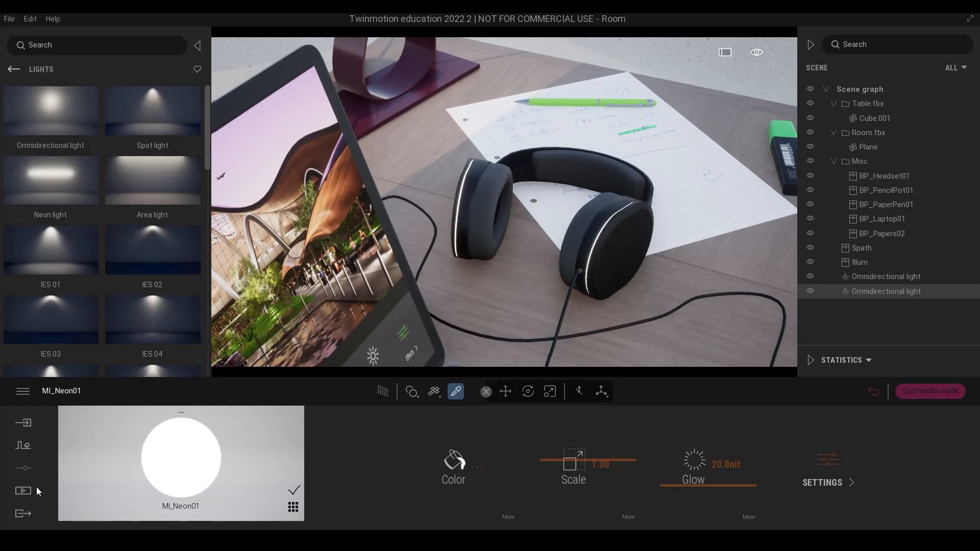
pyautogui.click(24, 491)
pyautogui.click(213, 480)
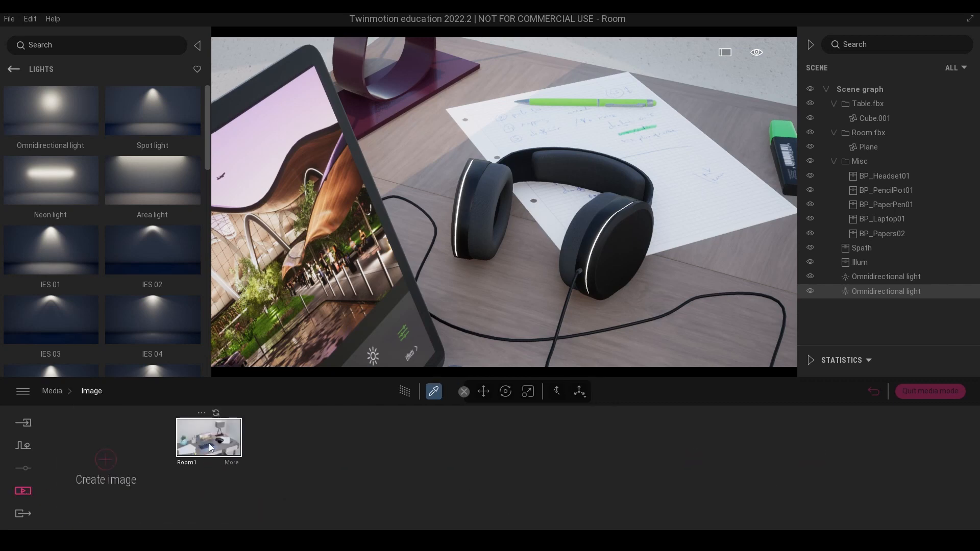
pyautogui.click(211, 448)
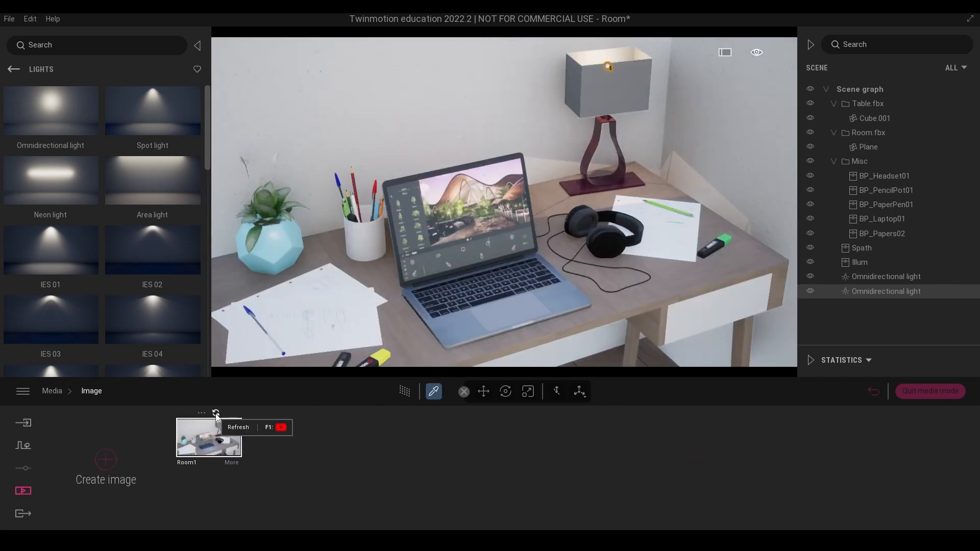
# Enable the Path Tracer for the Room1 view and let it render.
pyautogui.click(408, 392)
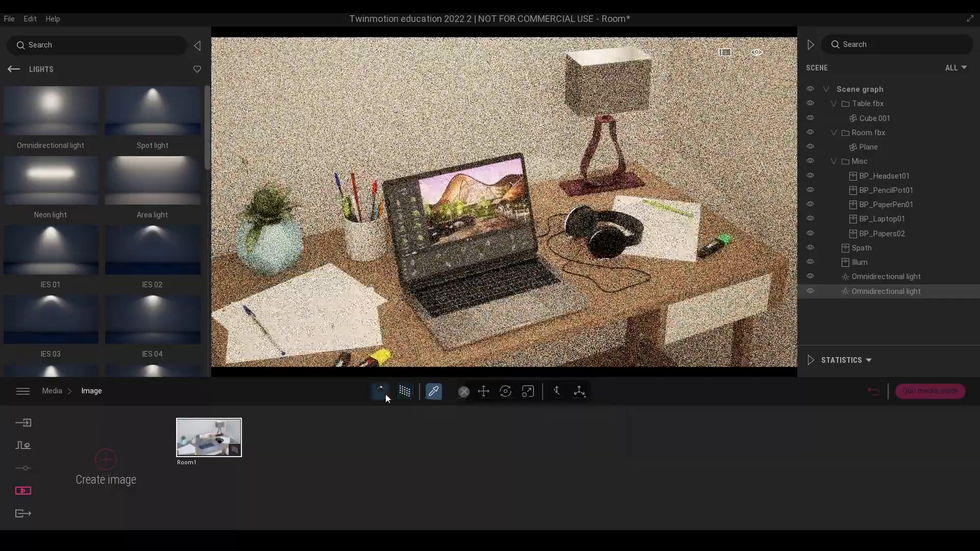
pyautogui.click(386, 395)
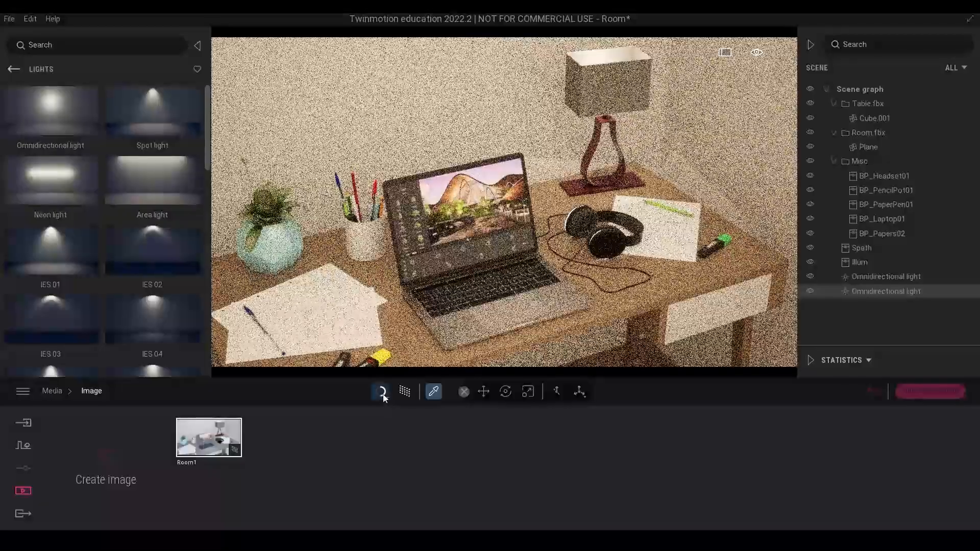
pyautogui.moveTo(384, 397)
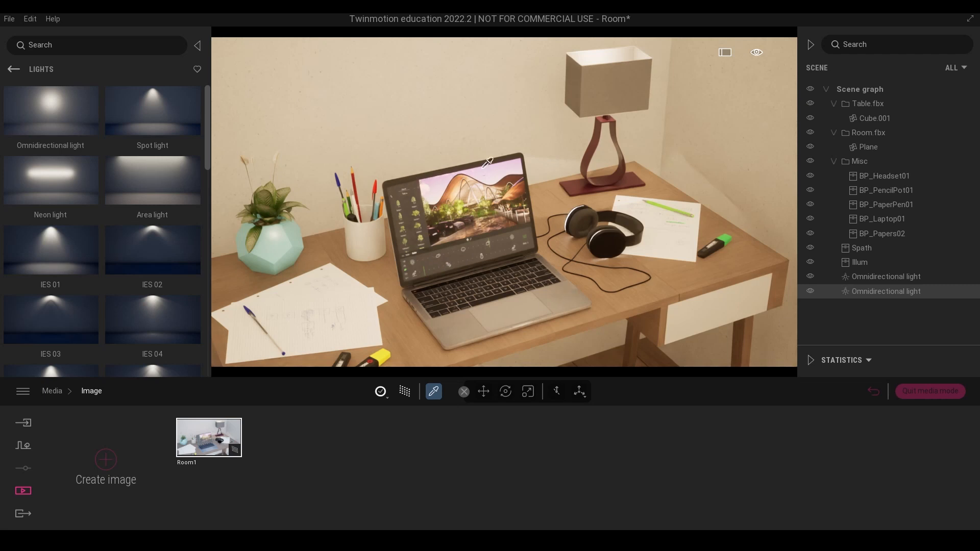
# Pick the laptop screen material MI_ComputerScreen07 and start choosing a replacement image file for its color texture.
pyautogui.click(466, 222)
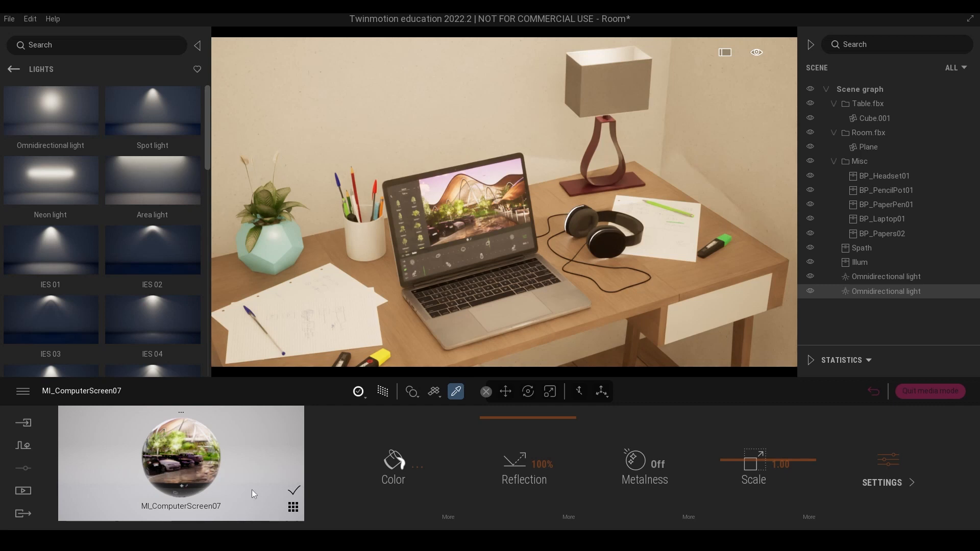
pyautogui.click(448, 518)
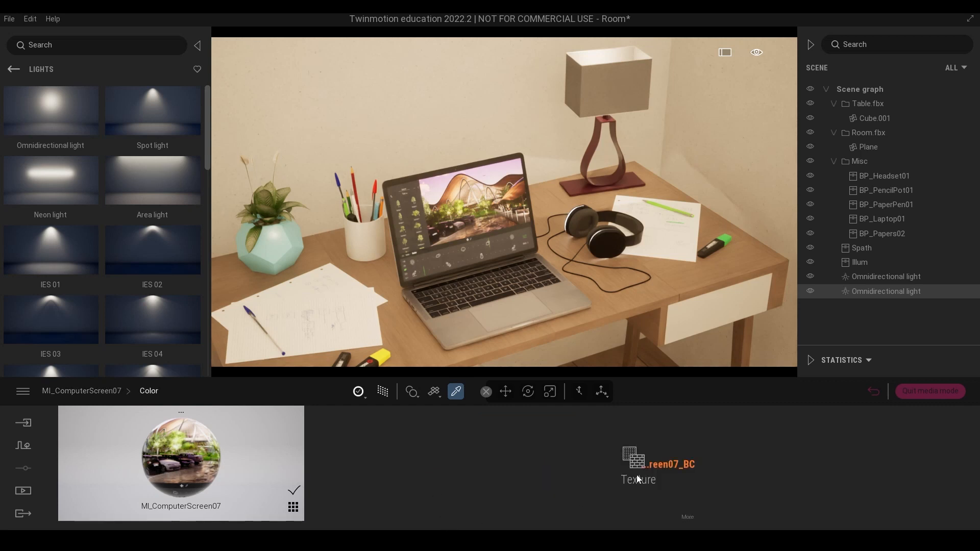
pyautogui.click(636, 475)
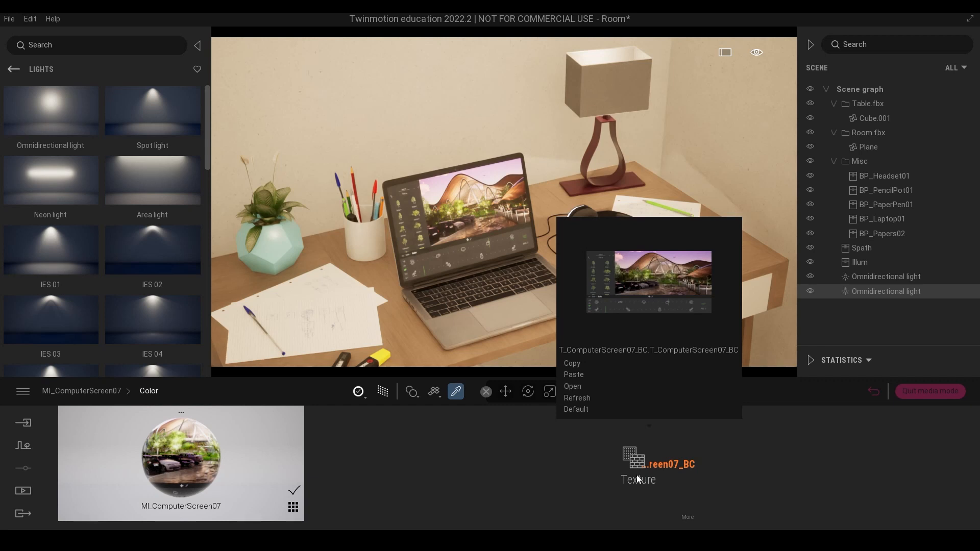
pyautogui.click(576, 388)
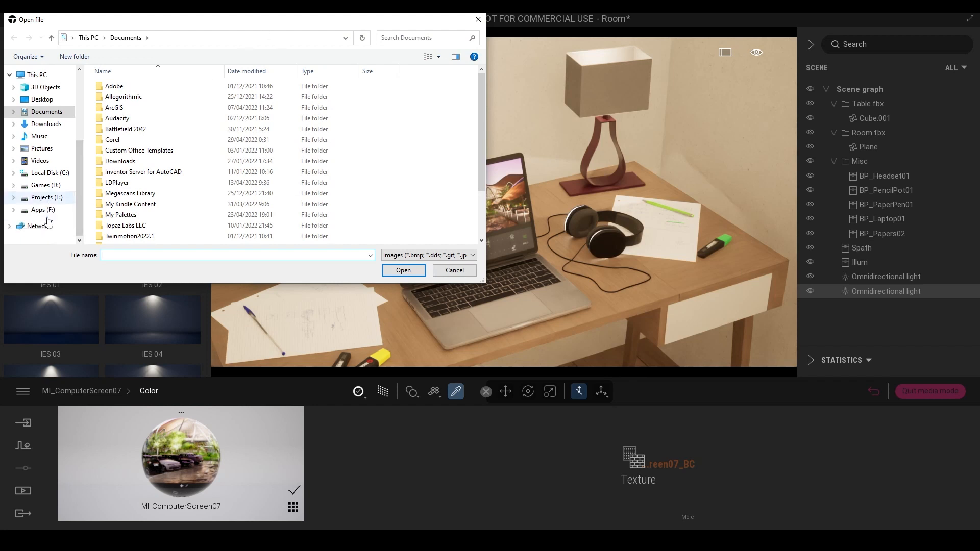
# Load the Neo Tokyo image from the Project 46 - Interior TW folder's Asset > Material subfolder as the laptop screen texture.
pyautogui.click(47, 197)
pyautogui.doubleClick(124, 239)
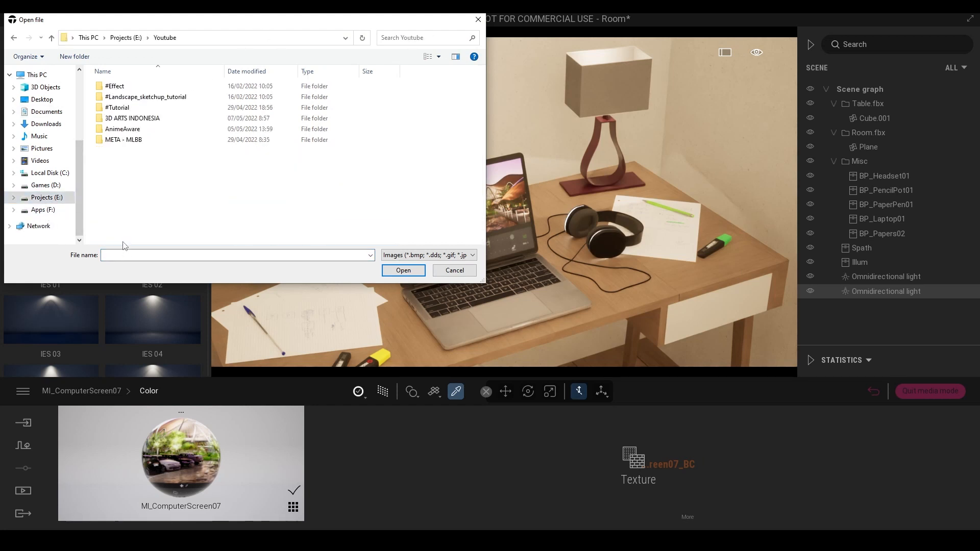
pyautogui.doubleClick(146, 119)
pyautogui.scroll(-3, 148, 153)
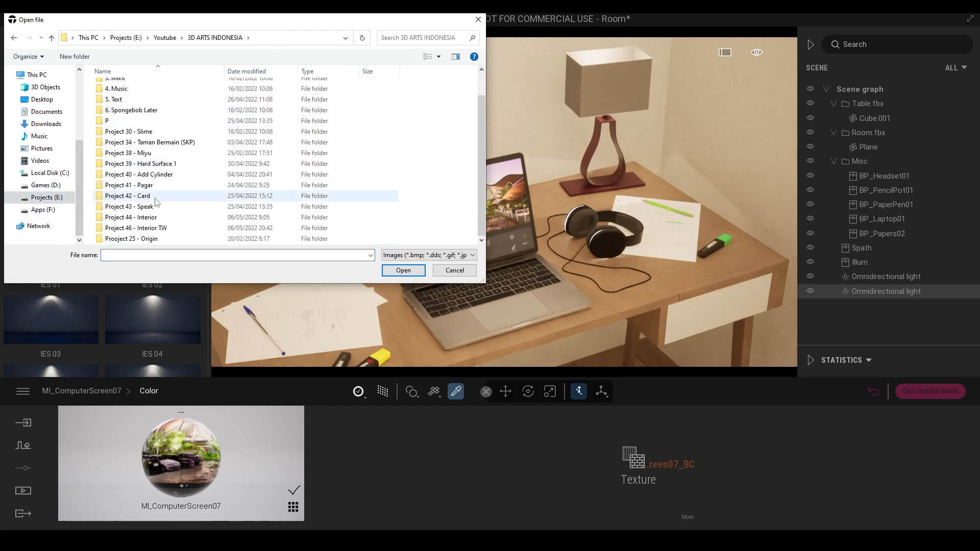
pyautogui.doubleClick(148, 223)
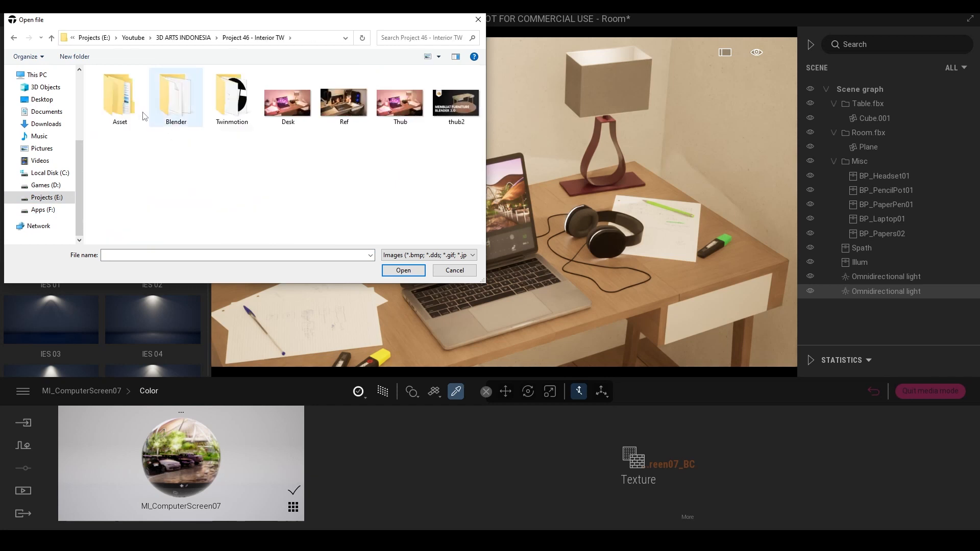
pyautogui.doubleClick(126, 102)
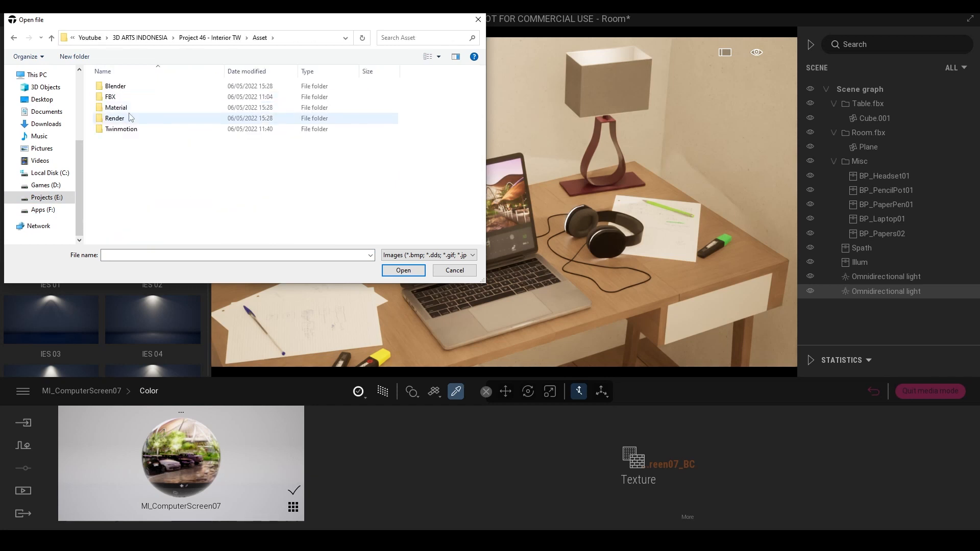
pyautogui.doubleClick(116, 108)
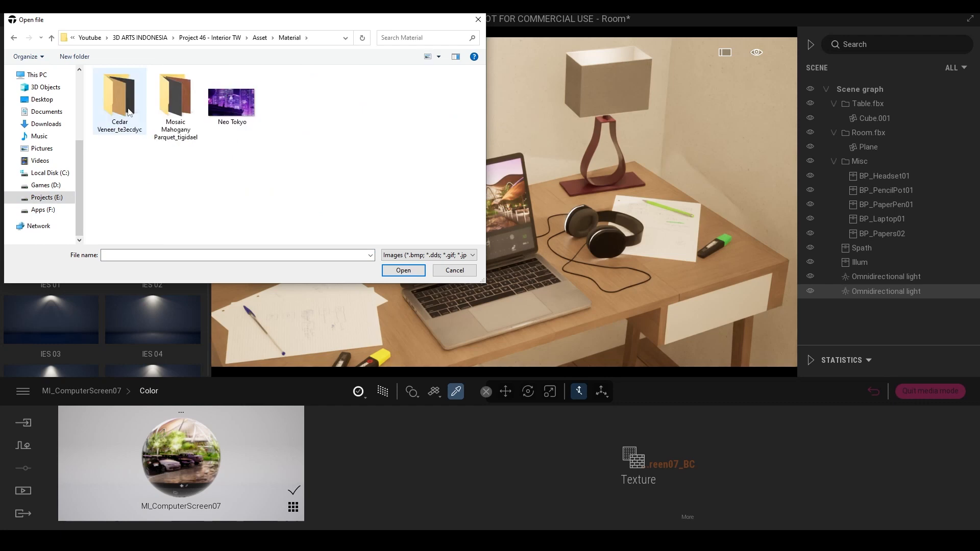
pyautogui.click(228, 106)
pyautogui.click(397, 270)
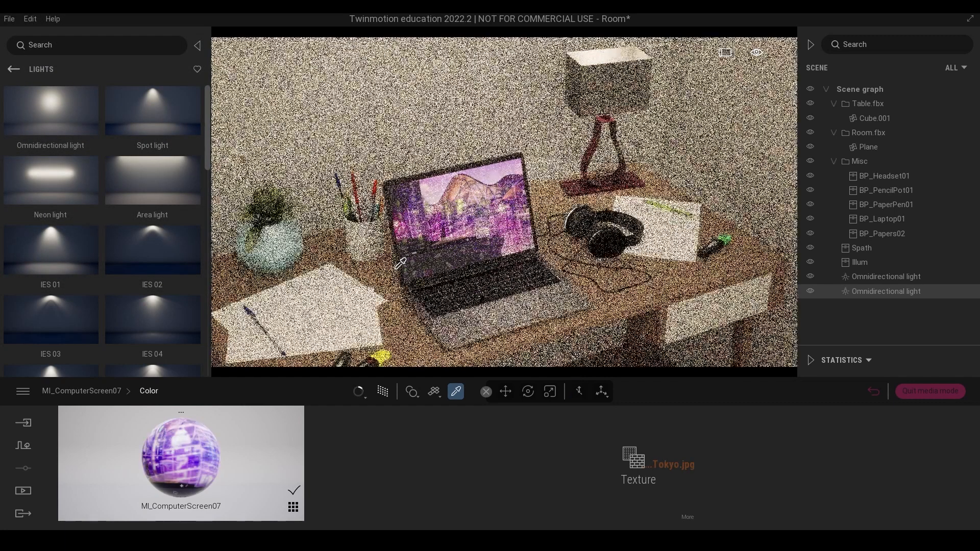
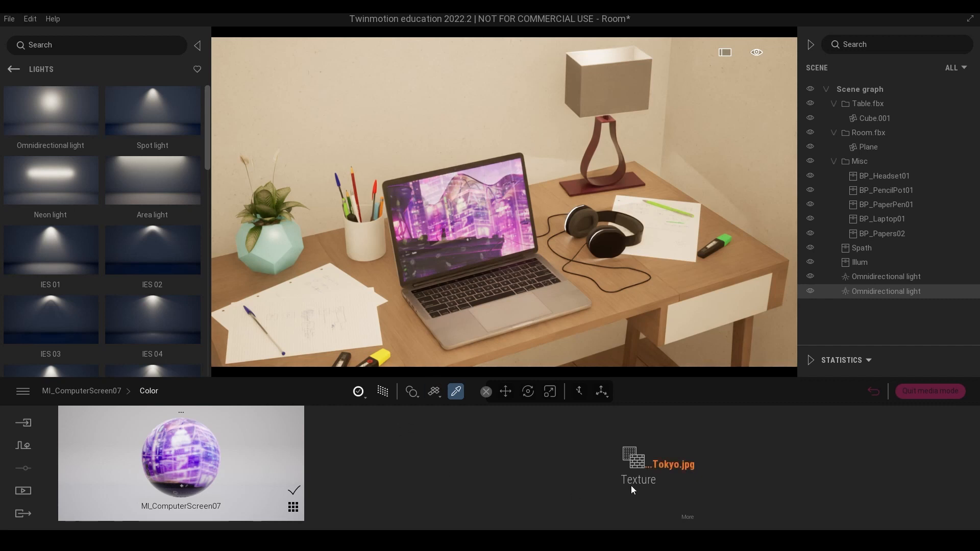
# Set the laptop screen material's glow to 0 nit.
pyautogui.click(83, 391)
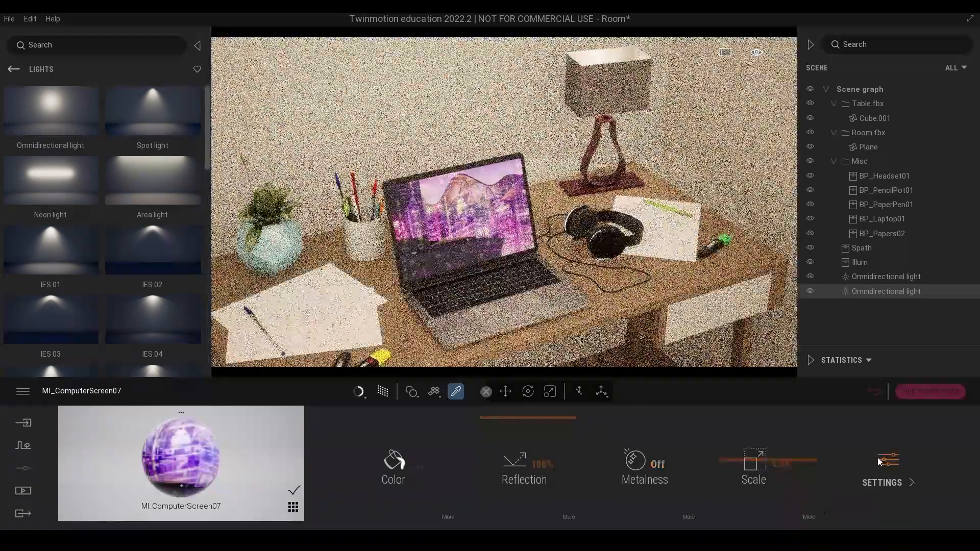
pyautogui.click(887, 468)
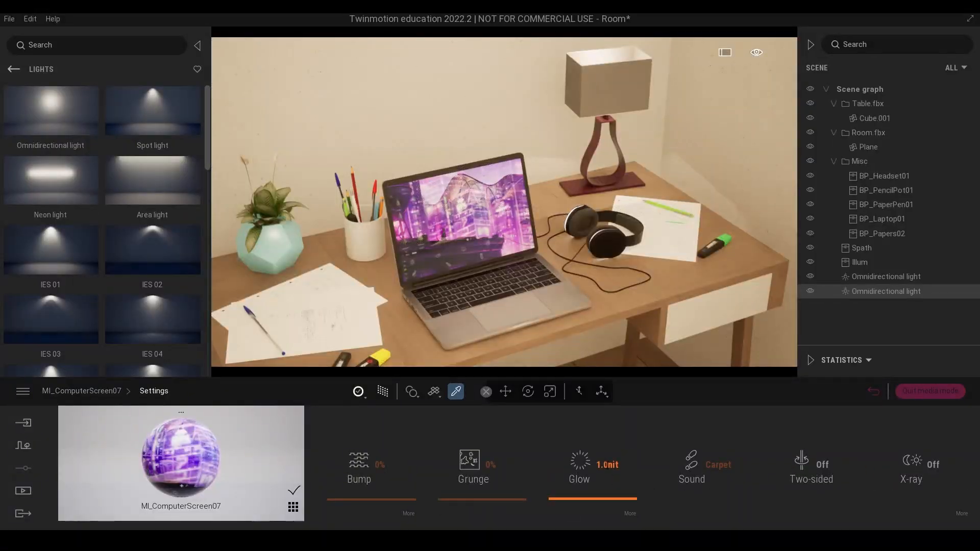
pyautogui.moveTo(591, 499); pyautogui.dragTo(591, 508)
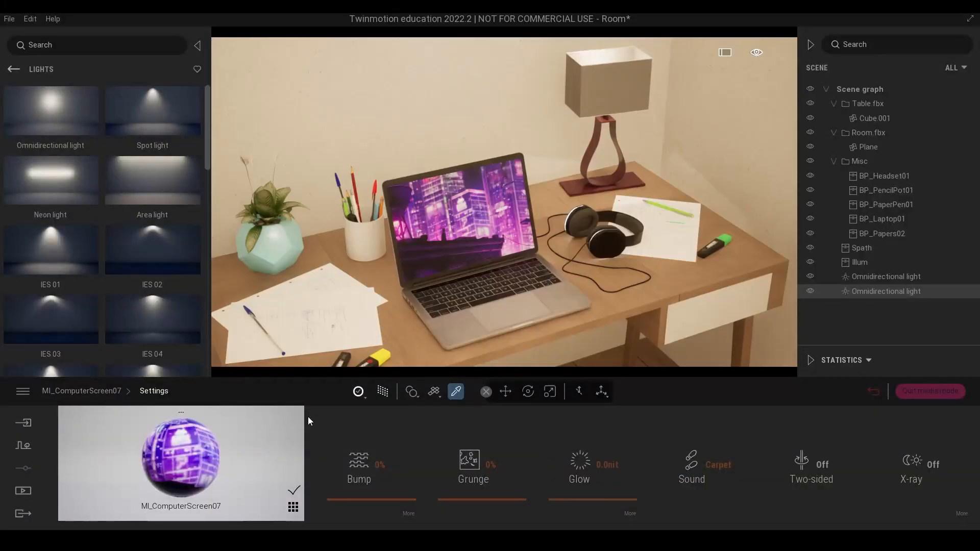
pyautogui.click(104, 391)
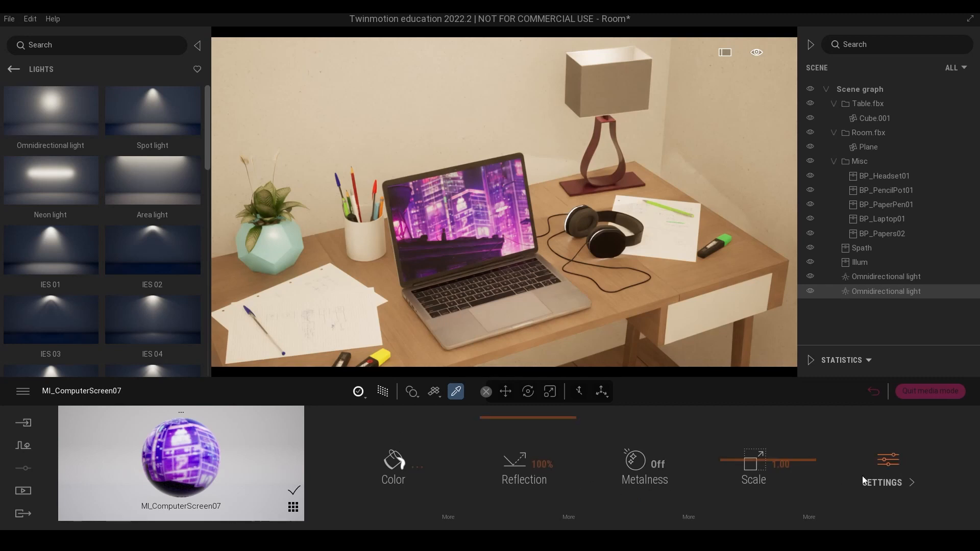
# Set the ambient light in the Room1 image's lighting settings to 1.07.
pyautogui.click(26, 489)
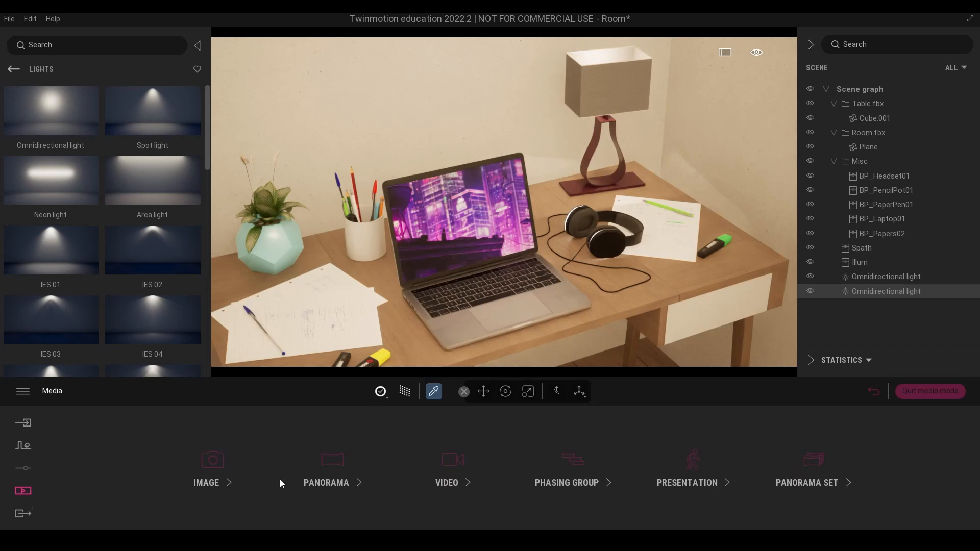
pyautogui.click(229, 480)
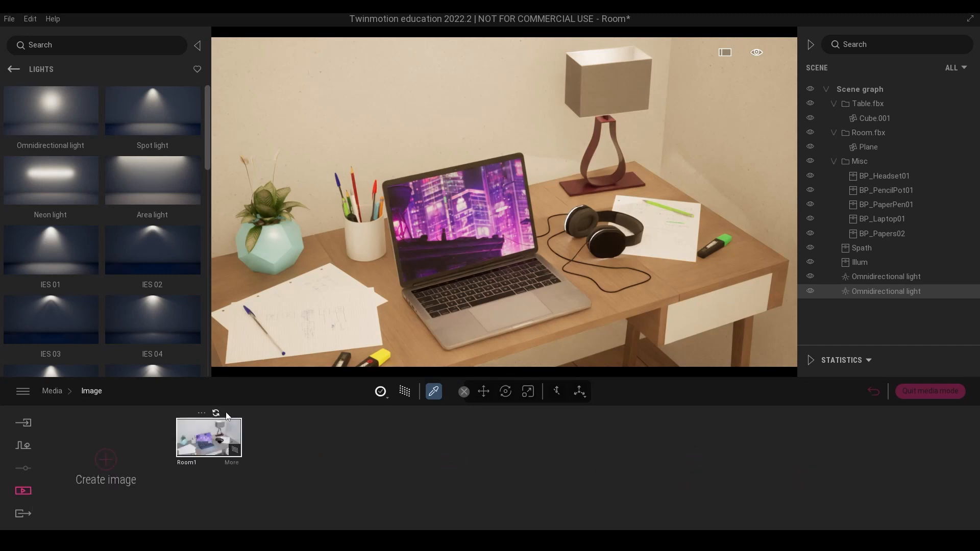
pyautogui.click(232, 463)
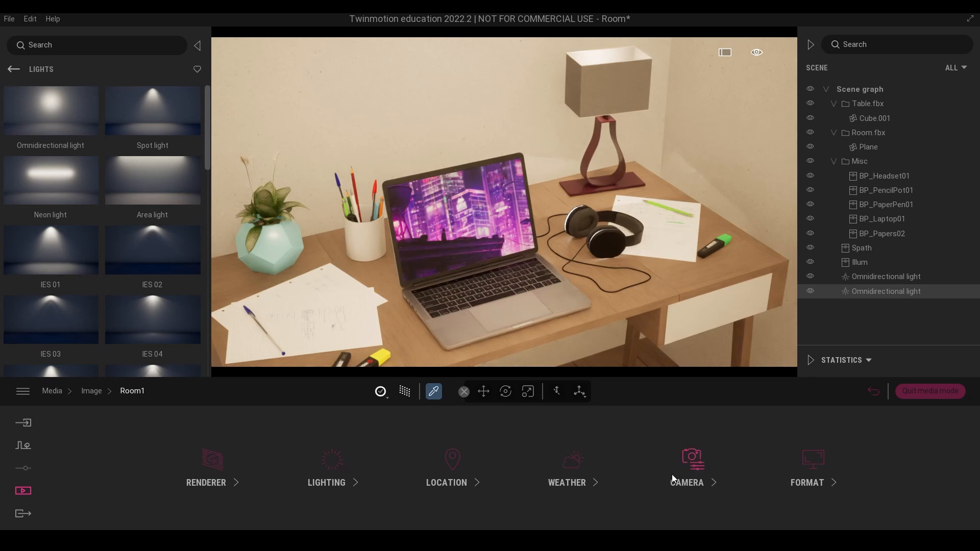
pyautogui.click(456, 458)
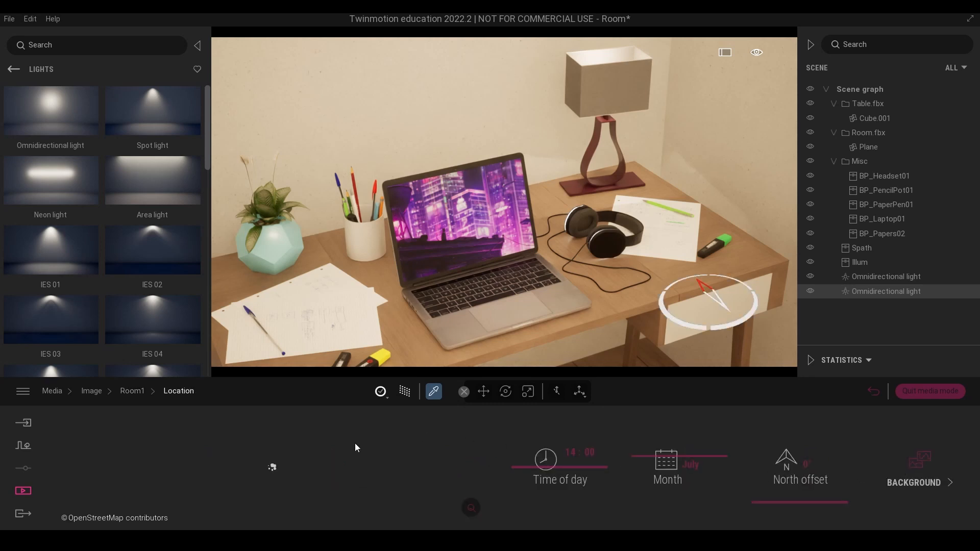
pyautogui.click(133, 395)
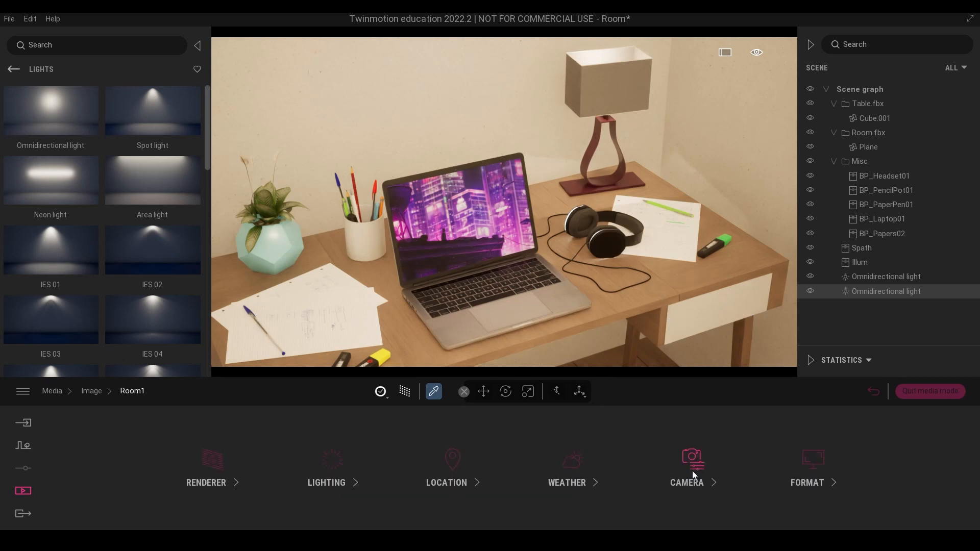
pyautogui.click(335, 467)
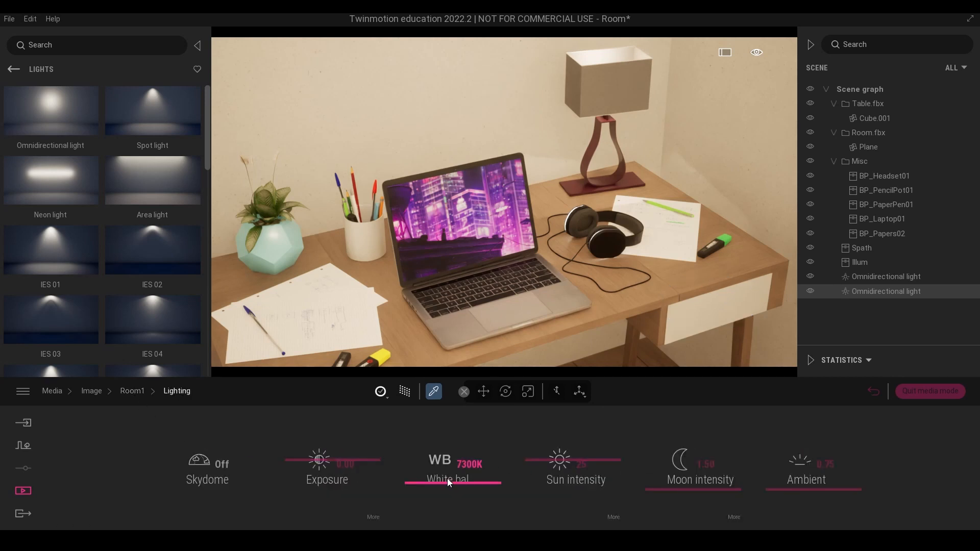
pyautogui.moveTo(807, 491); pyautogui.dragTo(812, 425)
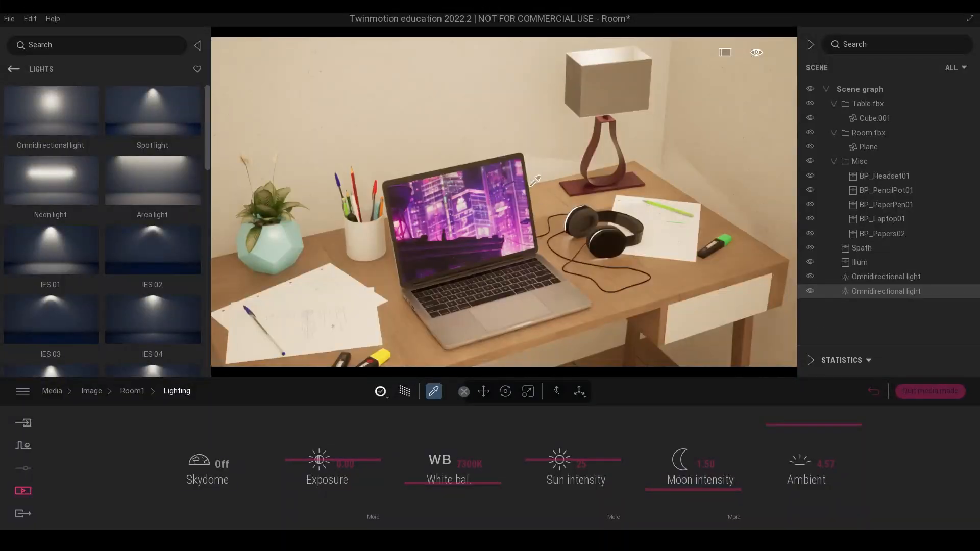
pyautogui.moveTo(801, 432); pyautogui.dragTo(805, 484)
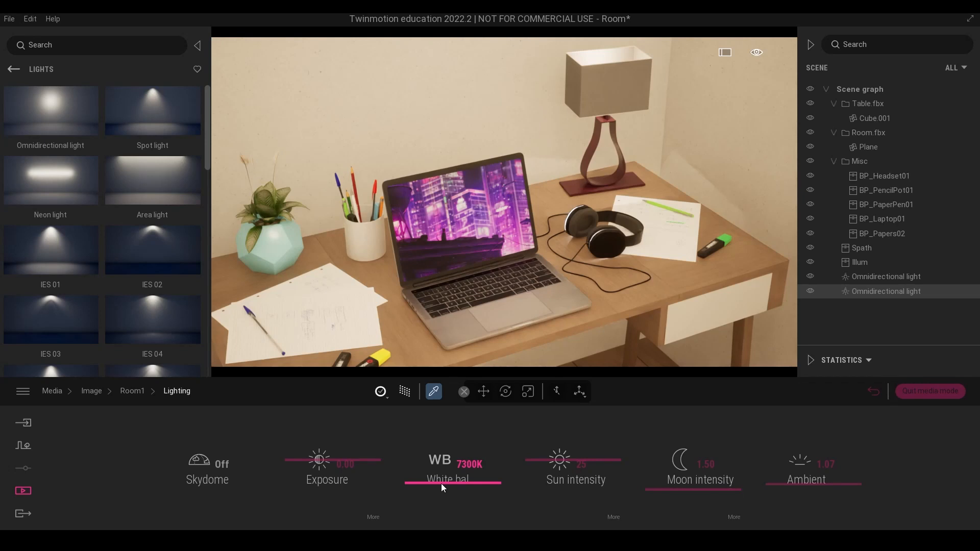
# Set the Room1 white balance to 9190K and the exposure to 0.
pyautogui.moveTo(442, 483); pyautogui.dragTo(455, 467)
pyautogui.moveTo(318, 462); pyautogui.dragTo(318, 461)
pyautogui.click(358, 465)
pyautogui.write('0')
pyautogui.press('Return')
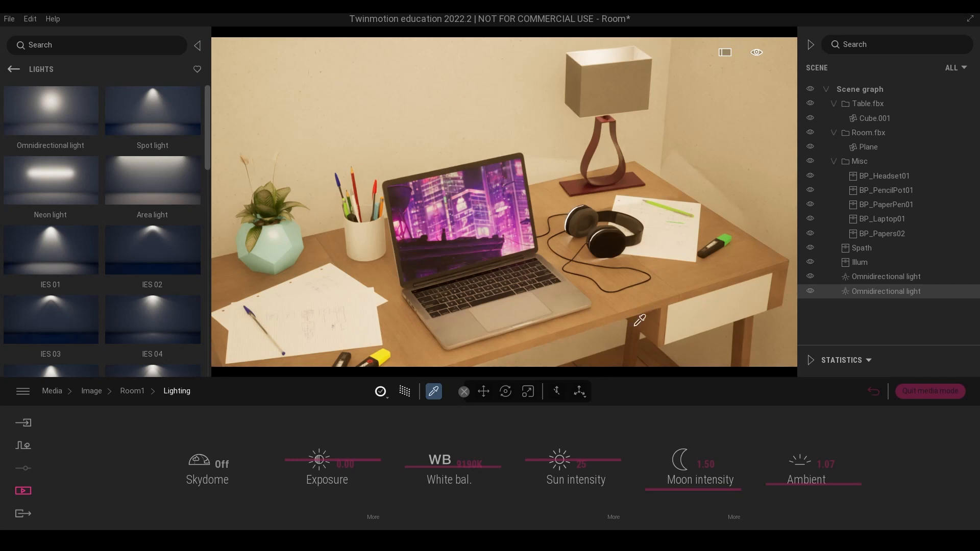
# Leave the Room1 lighting settings, select BP_Papers02 and turn off the Path Tracer.
pyautogui.click(84, 393)
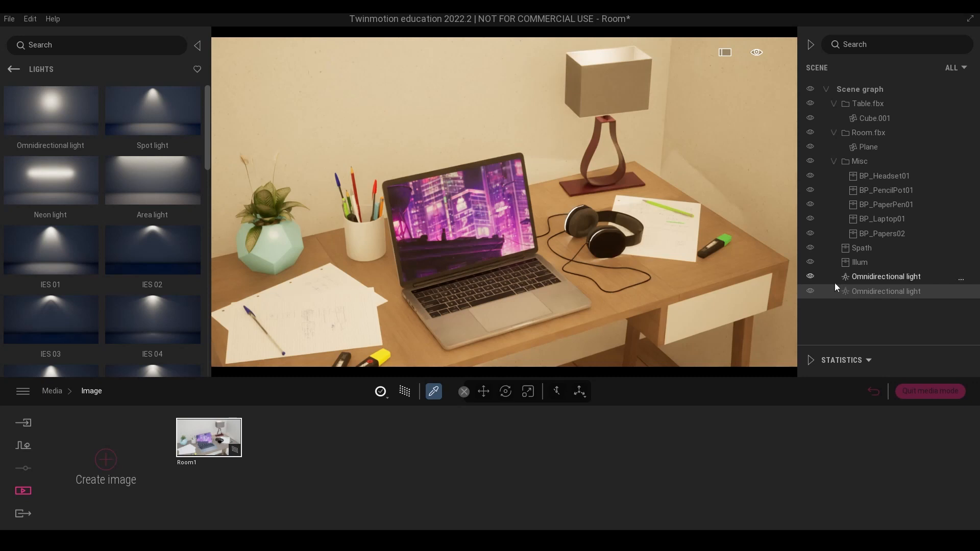
pyautogui.click(883, 233)
pyautogui.click(405, 392)
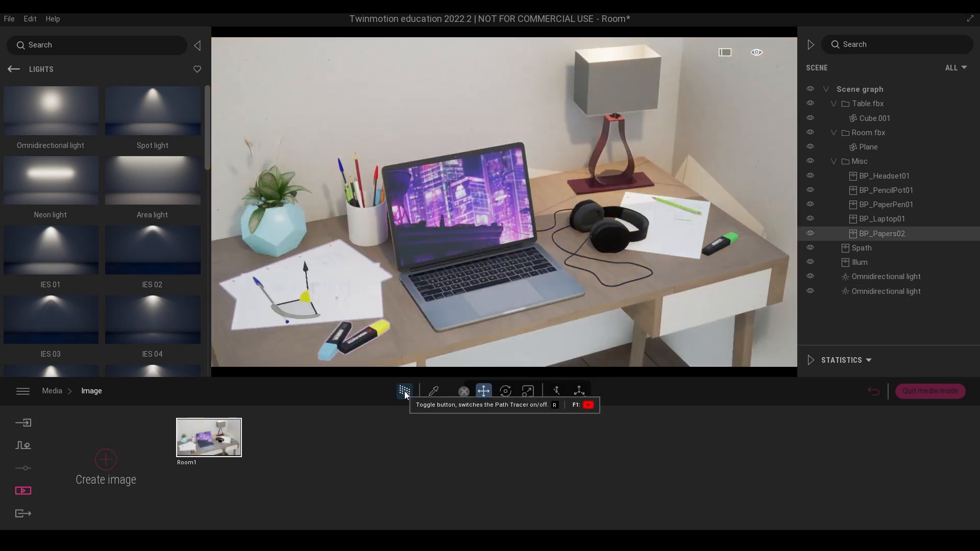
# Browse the Living room chairs in the Home objects library for a chair to put at the desk.
pyautogui.moveTo(509, 233)
pyautogui.mouseDown(button='right')
pyautogui.moveTo(513, 358)
pyautogui.moveTo(534, 358)
pyautogui.moveTo(511, 237)
pyautogui.mouseUp(button='right')
pyautogui.press('s')
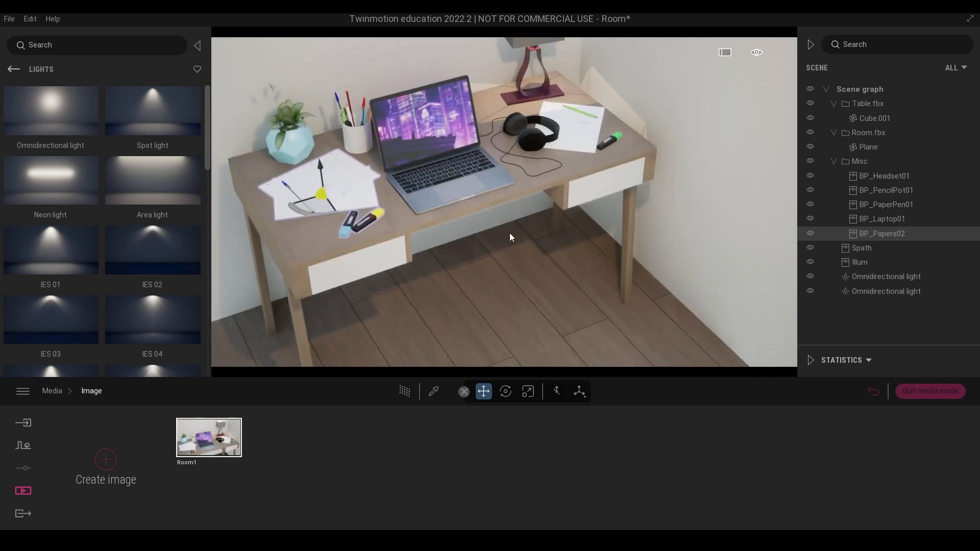
pyautogui.click(11, 69)
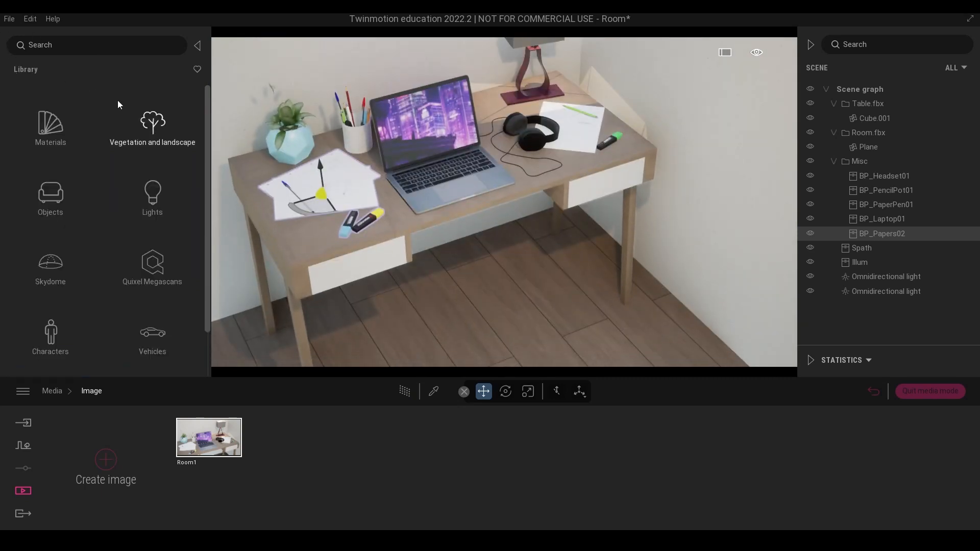
pyautogui.click(61, 191)
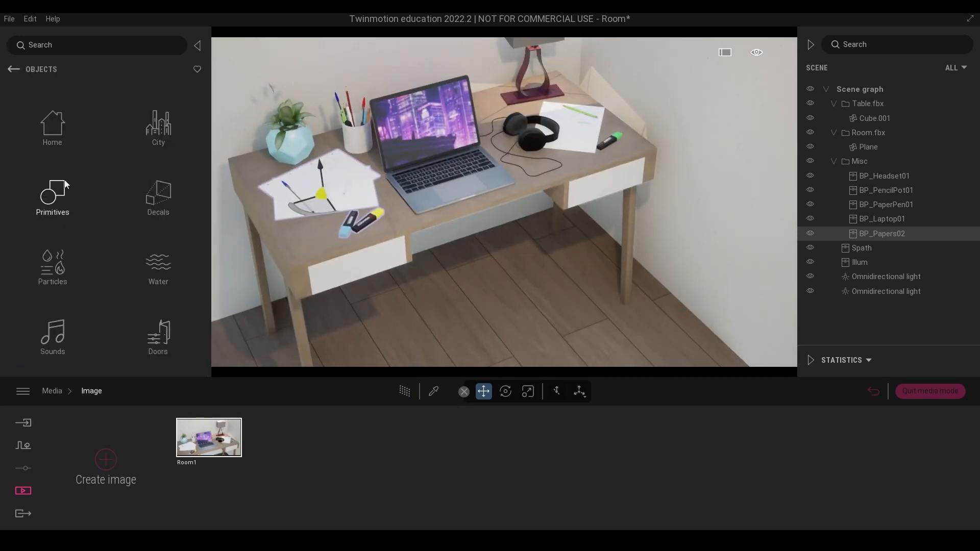
pyautogui.click(75, 136)
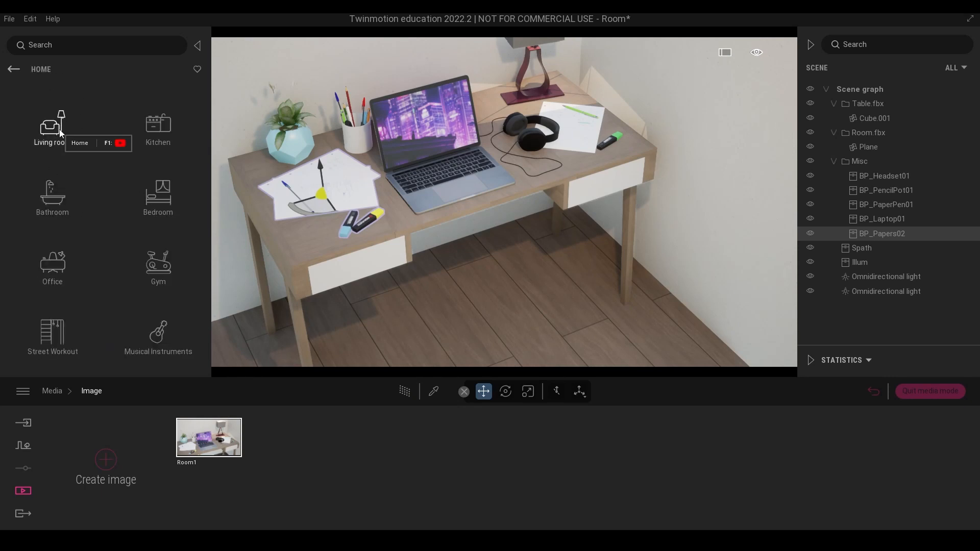
pyautogui.click(59, 133)
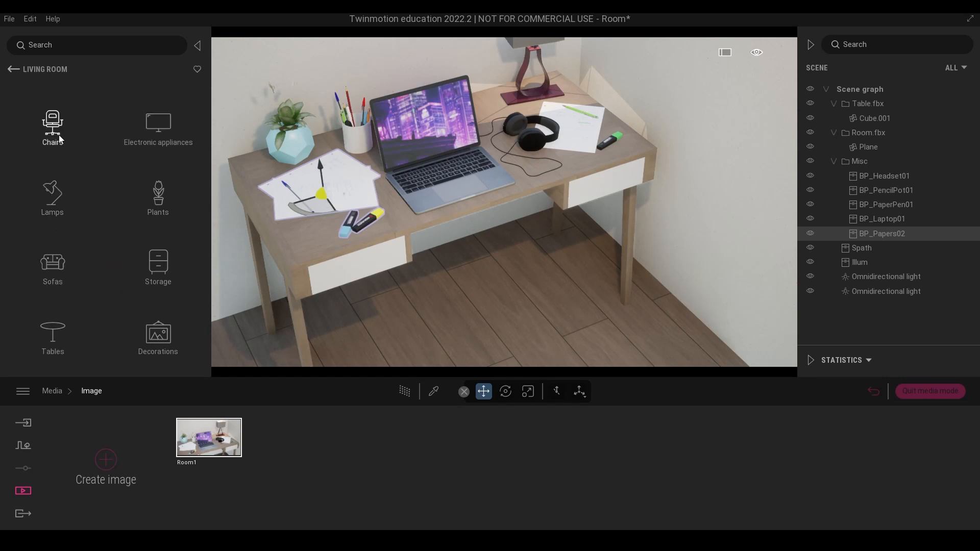
pyautogui.click(59, 134)
pyautogui.scroll(-3, 124, 145)
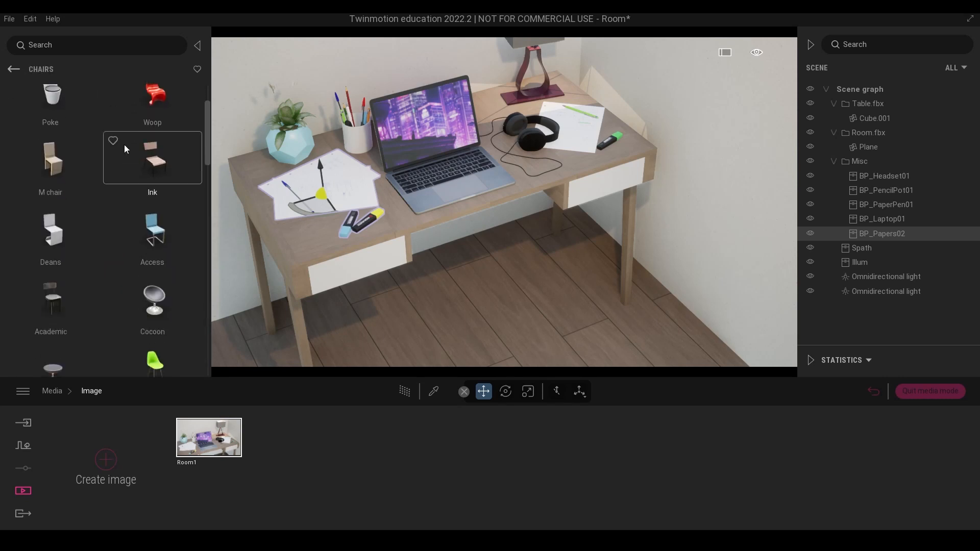
pyautogui.scroll(-5, 124, 145)
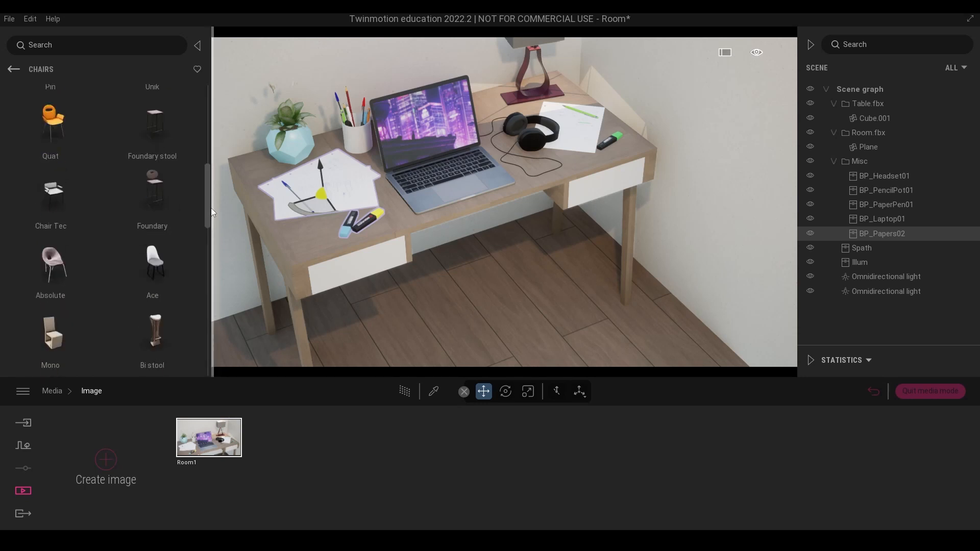
# Place the Advisor chair from the Office chairs library on the floor in front of the desk.
pyautogui.click(13, 69)
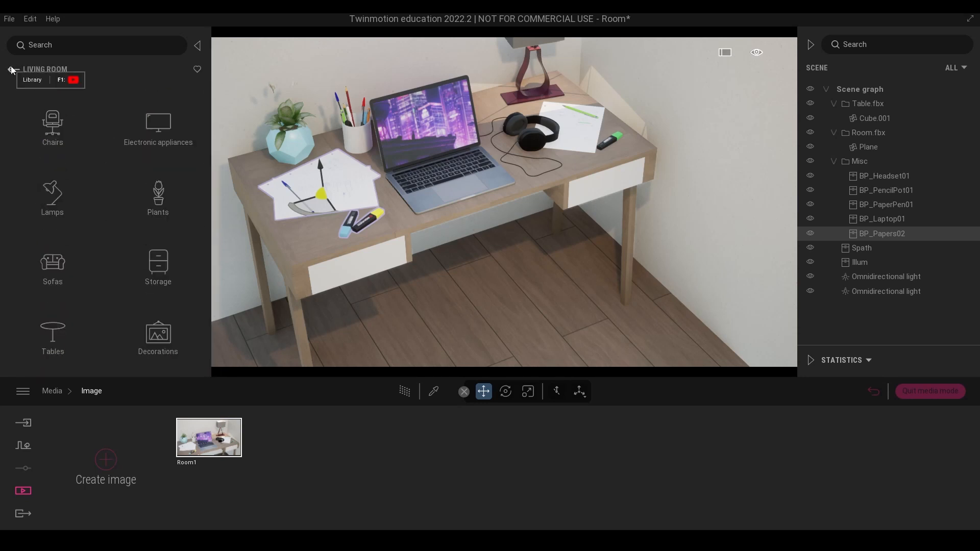
pyautogui.click(13, 69)
pyautogui.click(52, 260)
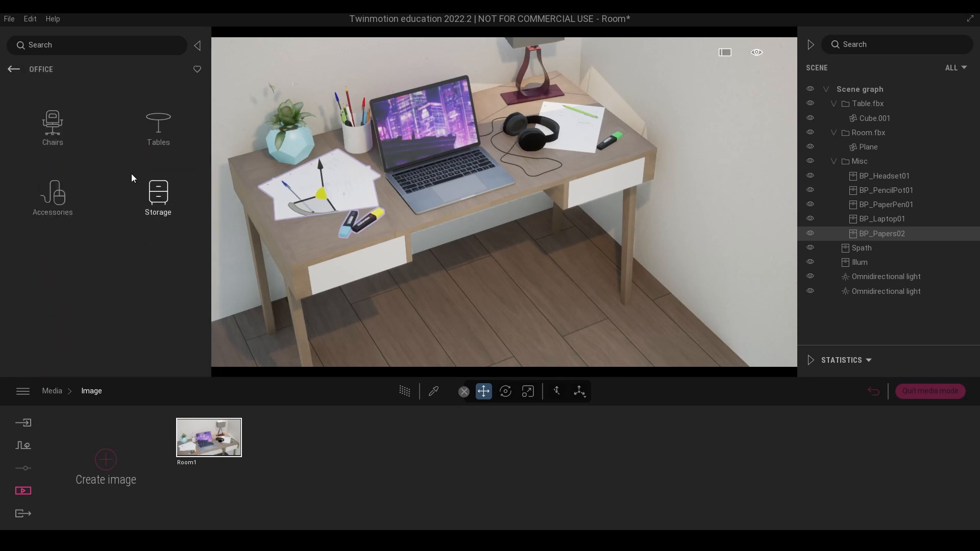
pyautogui.click(64, 130)
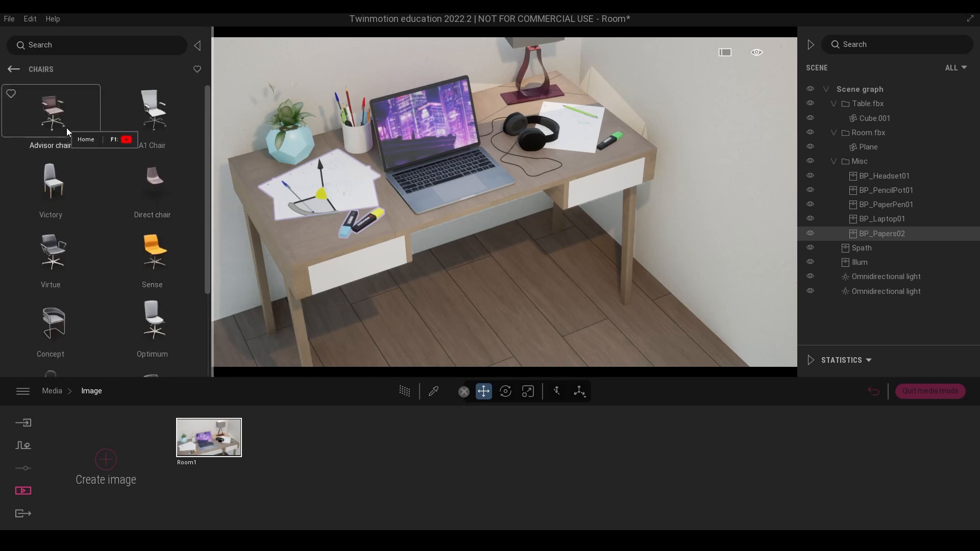
pyautogui.moveTo(65, 133); pyautogui.dragTo(500, 251)
pyautogui.keyDown('shift'); pyautogui.moveTo(499, 251); pyautogui.dragTo(505, 275, button='middle'); pyautogui.keyUp('shift')
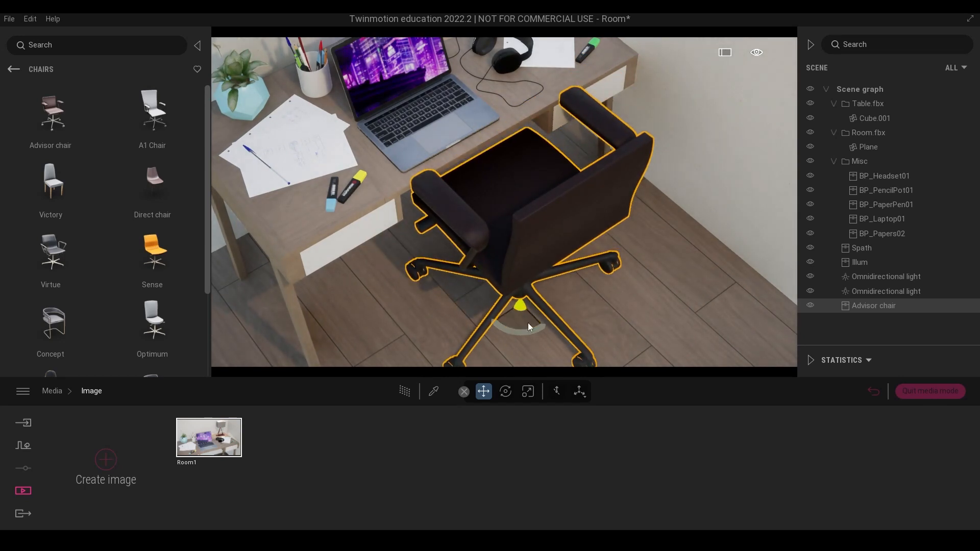
# Move and turn the Advisor chair slightly away from the desk, then check it in the Room1 view and refresh that image.
pyautogui.moveTo(529, 327); pyautogui.dragTo(548, 335)
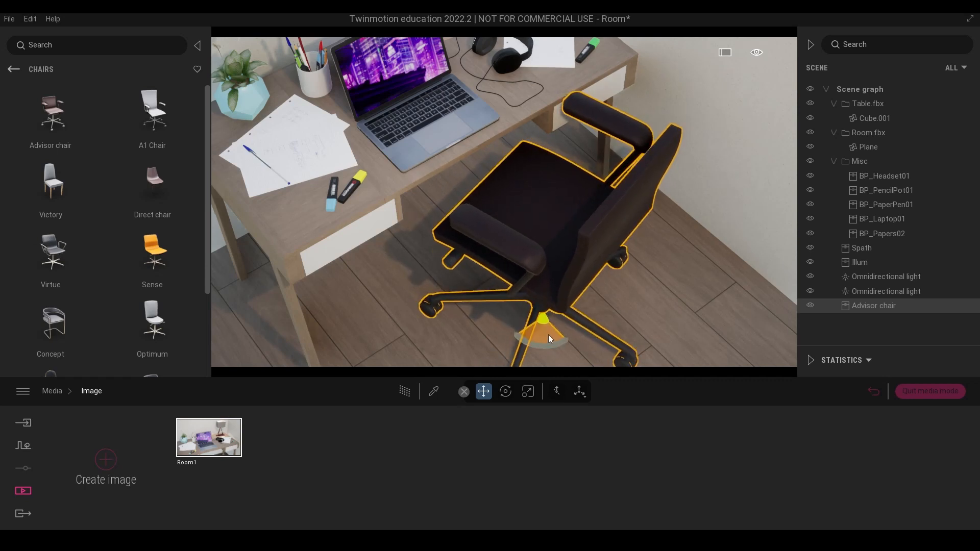
pyautogui.click(221, 438)
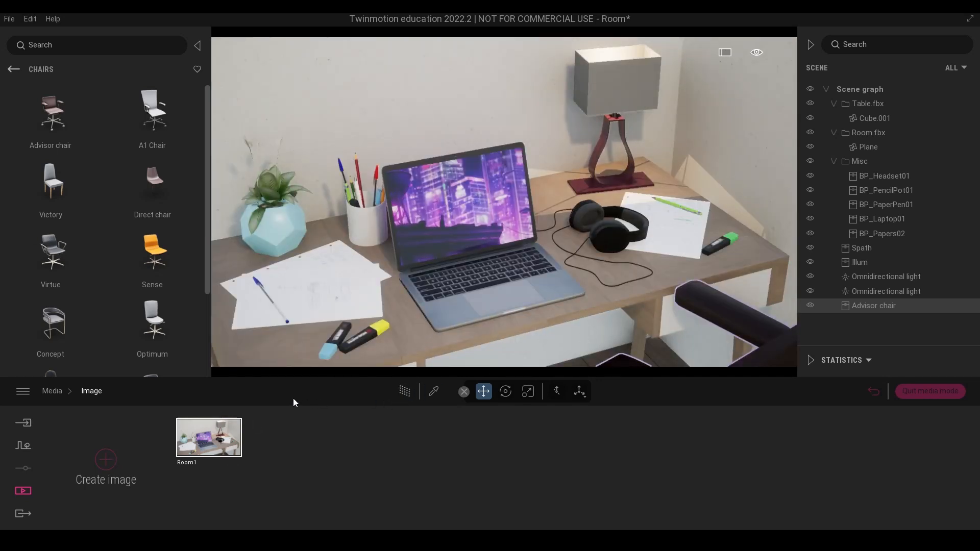
pyautogui.click(215, 412)
# Reposition the Advisor chair nearer the desk so its armrest reaches further into the Room1 view, and recall that view.
pyautogui.moveTo(580, 216); pyautogui.dragTo(633, 307, button='right')
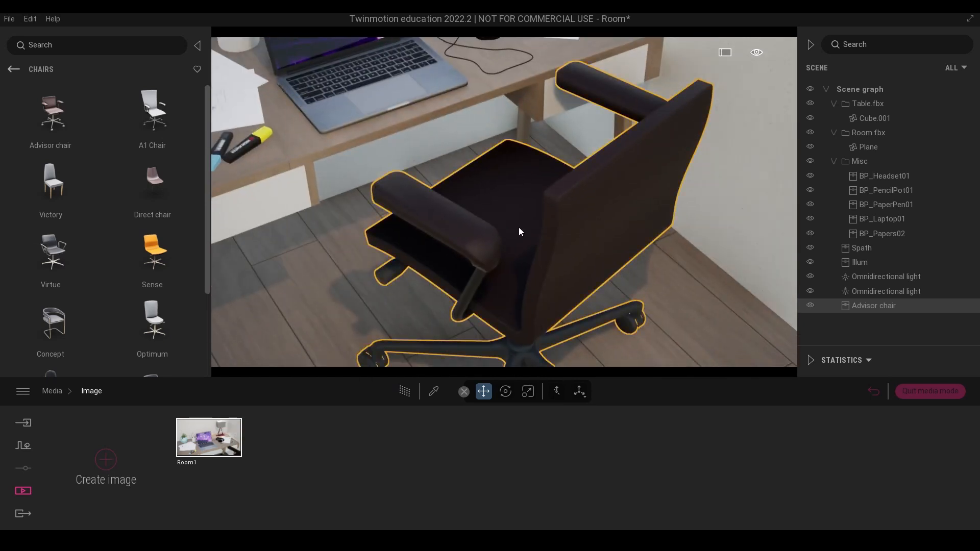
pyautogui.moveTo(523, 229); pyautogui.dragTo(506, 176, button='right')
pyautogui.moveTo(487, 336); pyautogui.dragTo(477, 347)
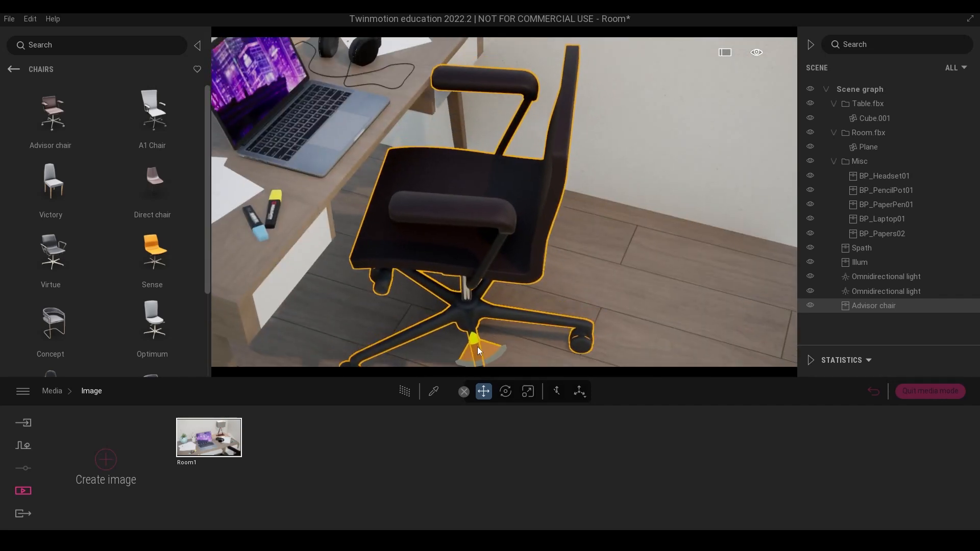
pyautogui.click(214, 434)
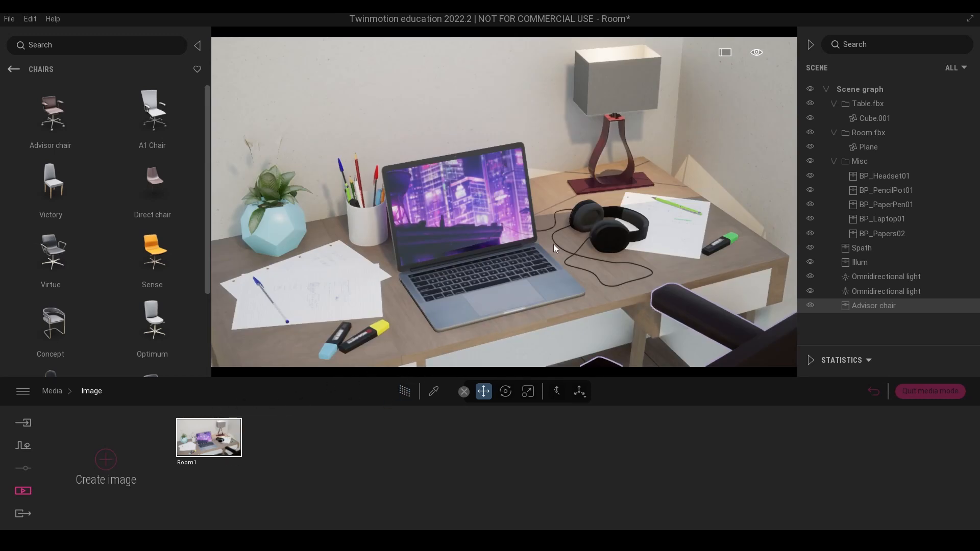
# Compare the Room1 view with and without the Path Tracer, leaving the Path Tracer enabled.
pyautogui.click(409, 391)
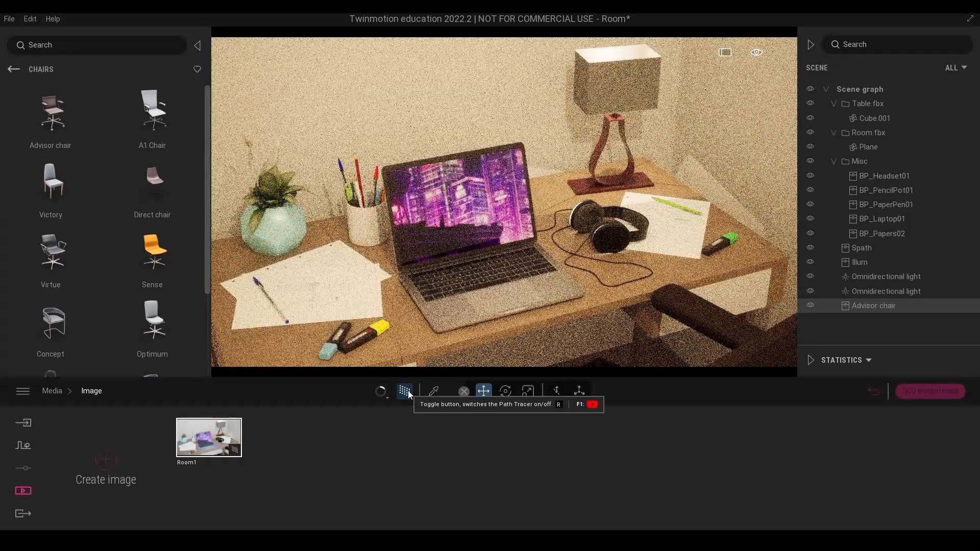
pyautogui.click(408, 390)
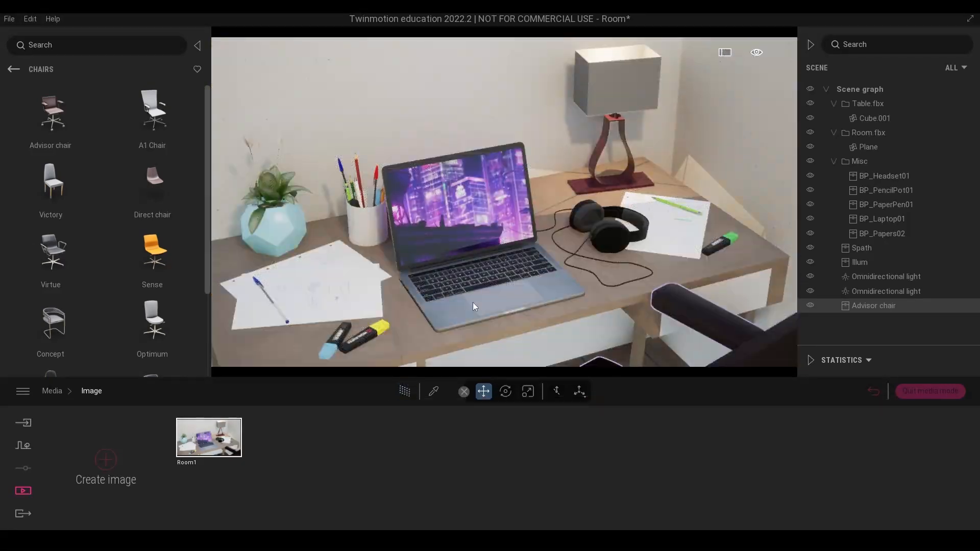
pyautogui.click(405, 392)
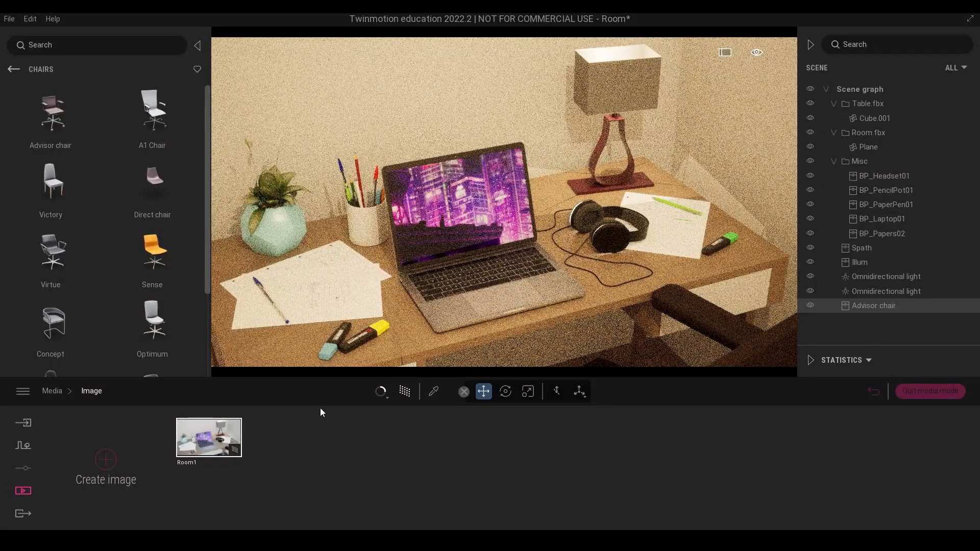
# Clear the image selection in the local export settings and select Room1 as the image to export.
pyautogui.click(23, 514)
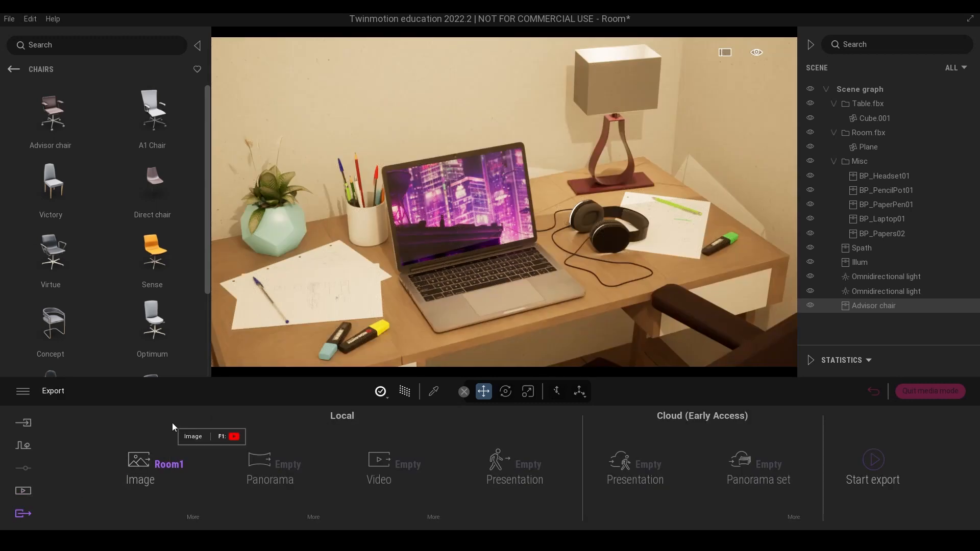
pyautogui.click(145, 464)
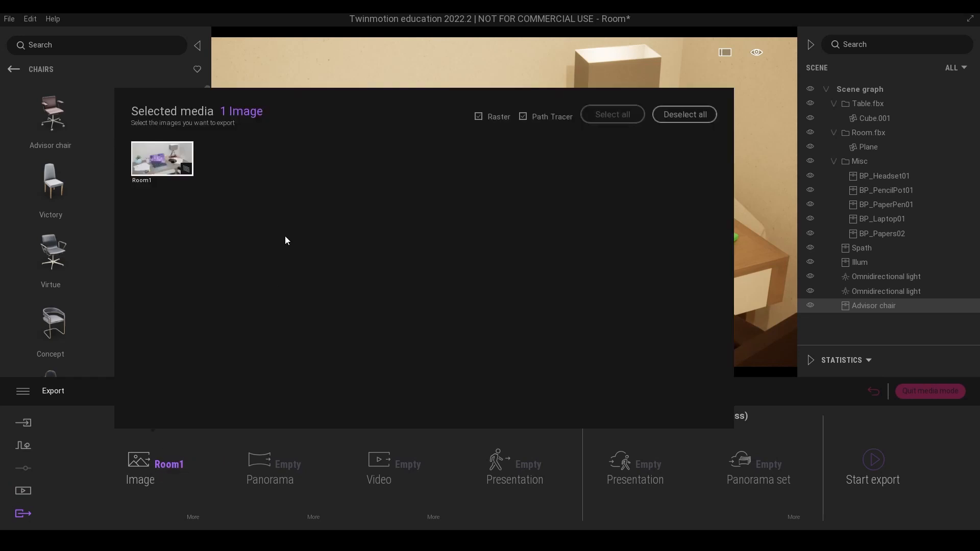
pyautogui.click(682, 114)
pyautogui.click(102, 472)
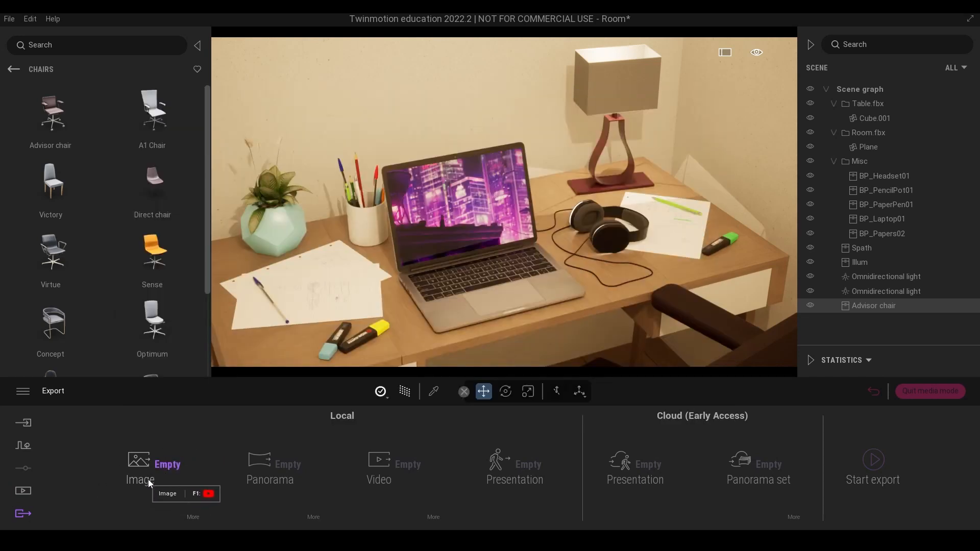
pyautogui.click(141, 463)
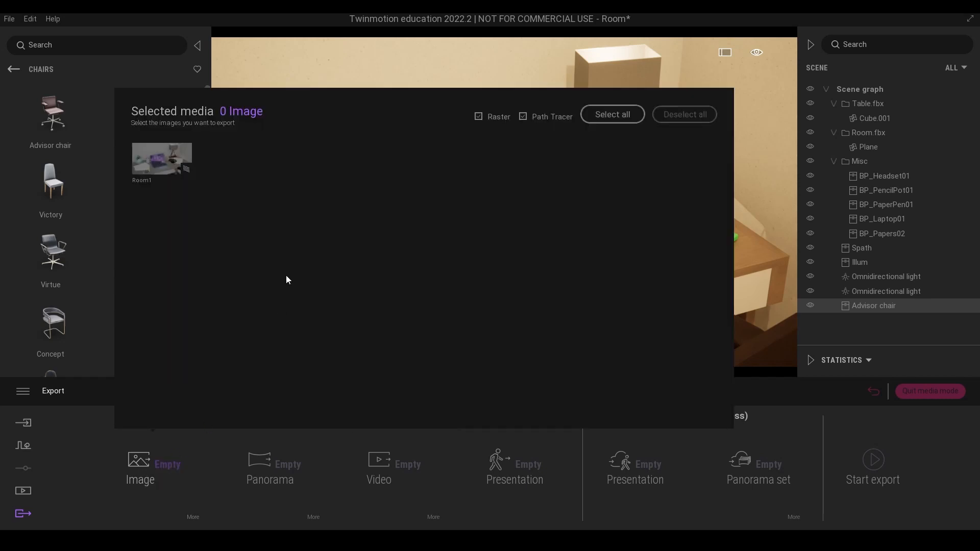
pyautogui.click(158, 162)
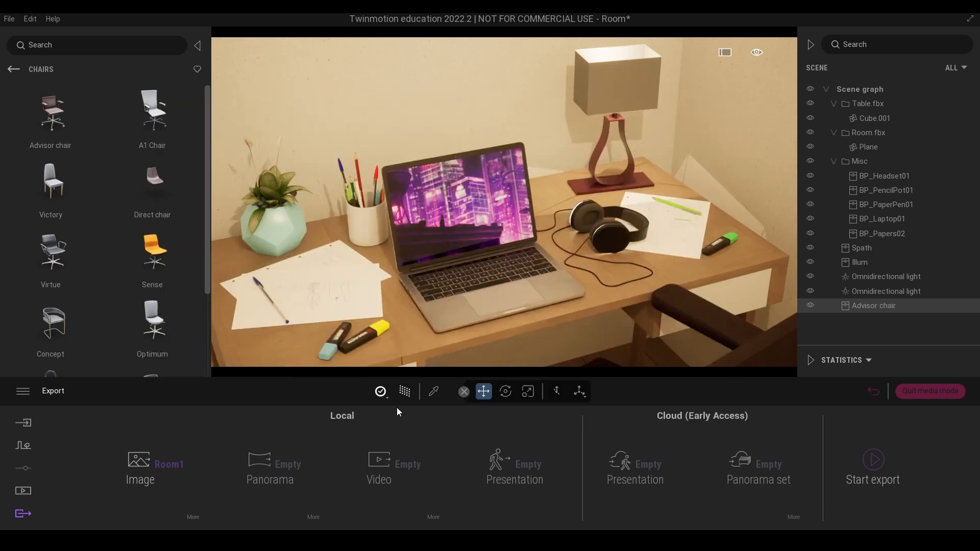
# Set the Path Tracer quality to High for the Room1 image.
pyautogui.click(387, 394)
pyautogui.click(385, 395)
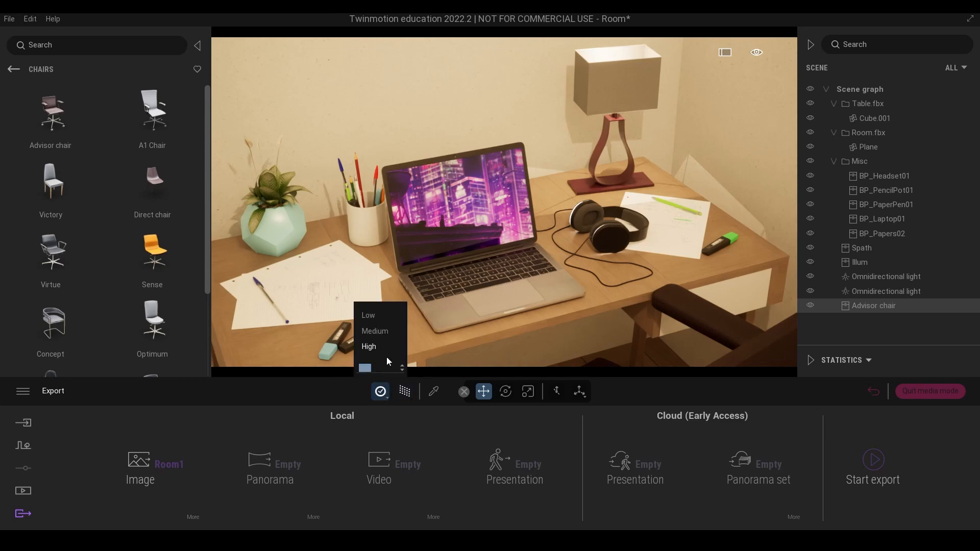
pyautogui.press('Return')
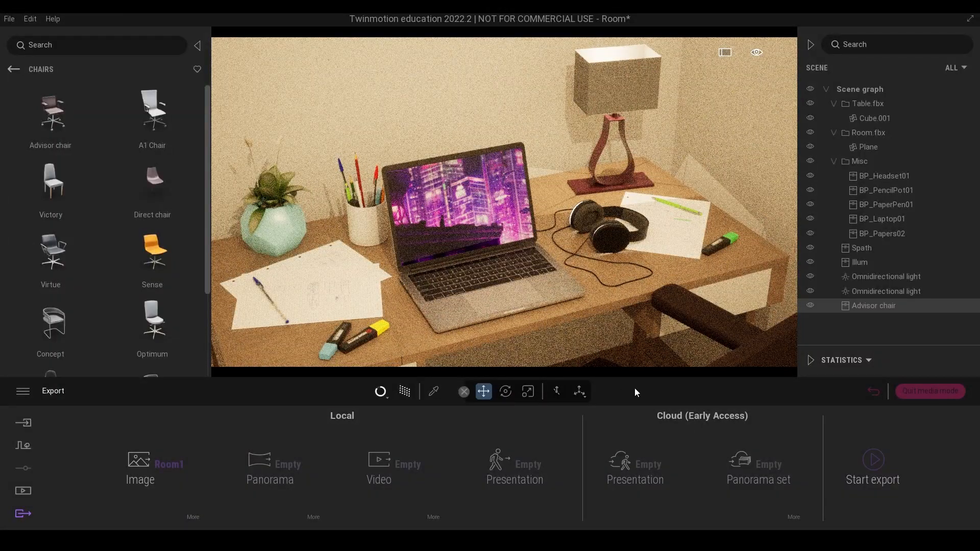
# Export the Room1 image to the Render folder inside the Asset folder of Project 46 - Interior TW.
pyautogui.click(877, 462)
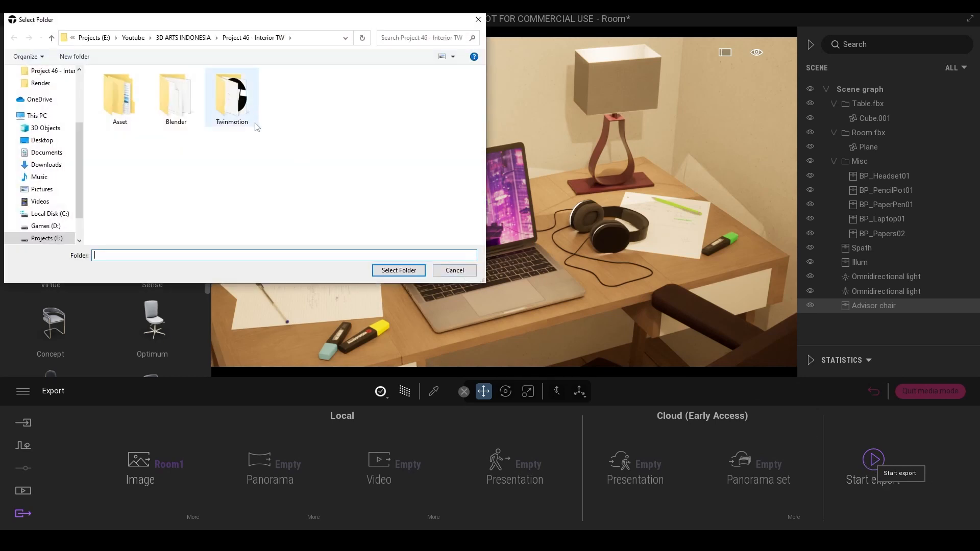
pyautogui.doubleClick(125, 97)
pyautogui.click(134, 119)
pyautogui.doubleClick(134, 120)
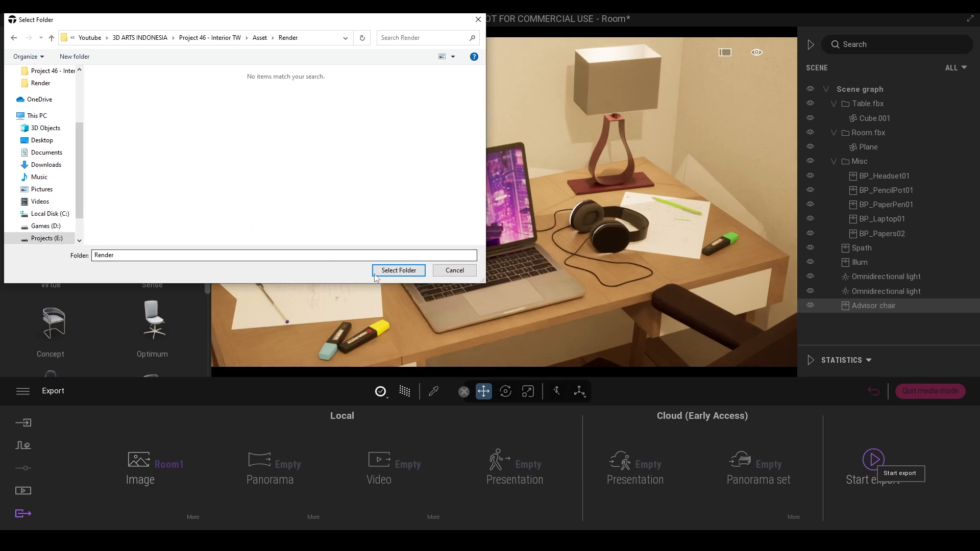
pyautogui.click(402, 273)
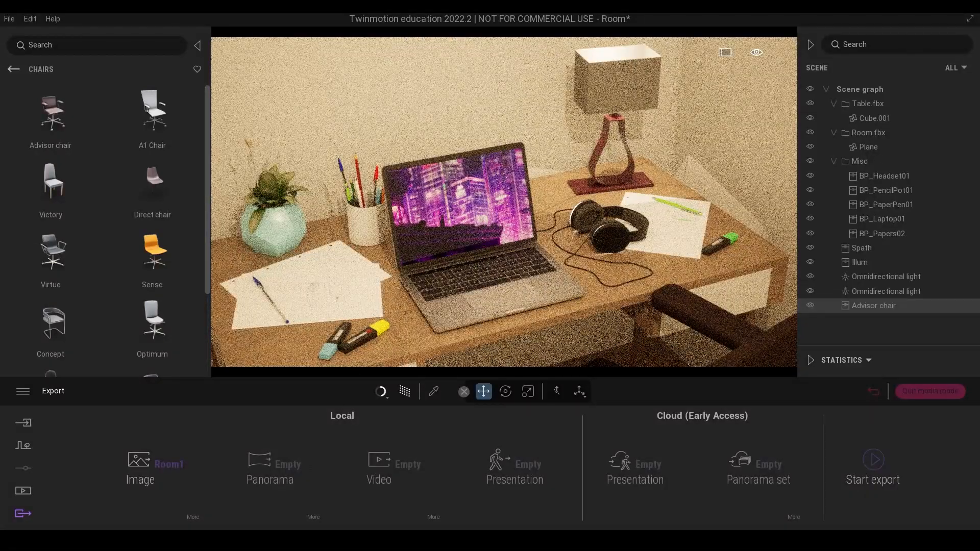
# Switch to File Explorer and open the exported Room1 image from the Asset project's Render folder to inspect the final render.
pyautogui.hotkey('alt', 'Tab')
pyautogui.doubleClick(326, 171)
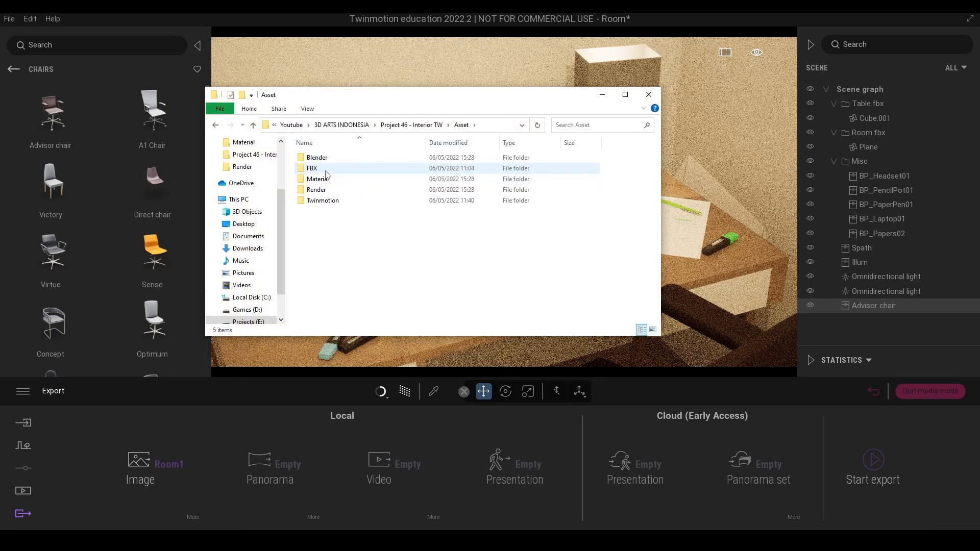
pyautogui.doubleClick(314, 191)
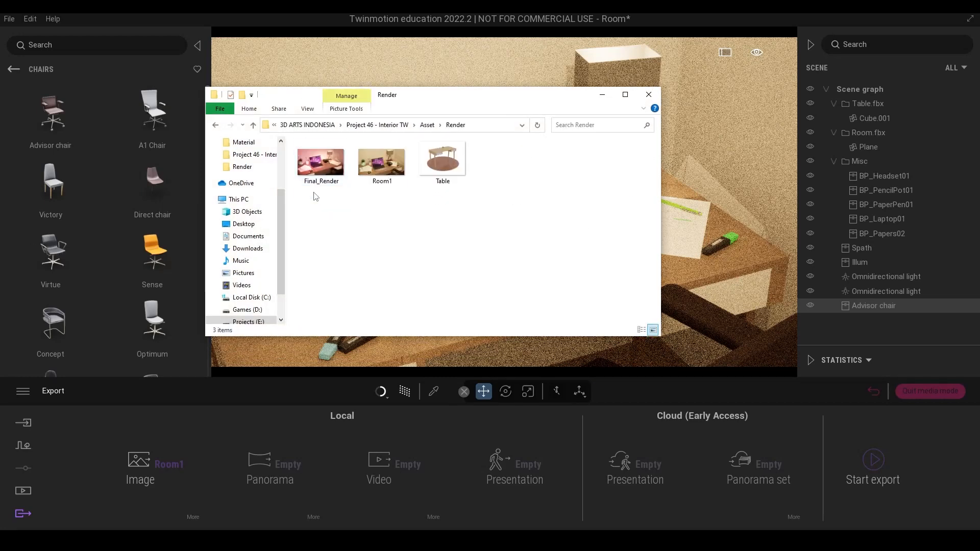
pyautogui.doubleClick(386, 159)
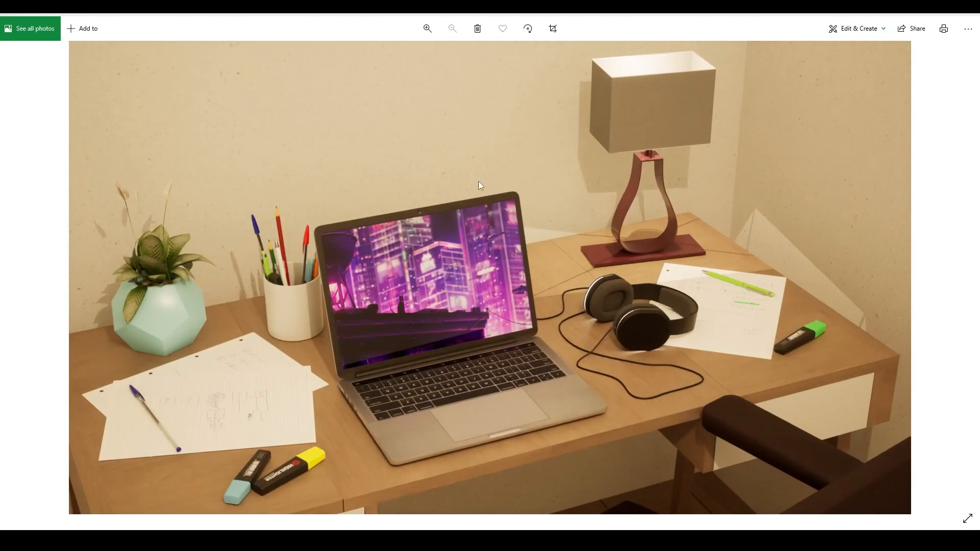